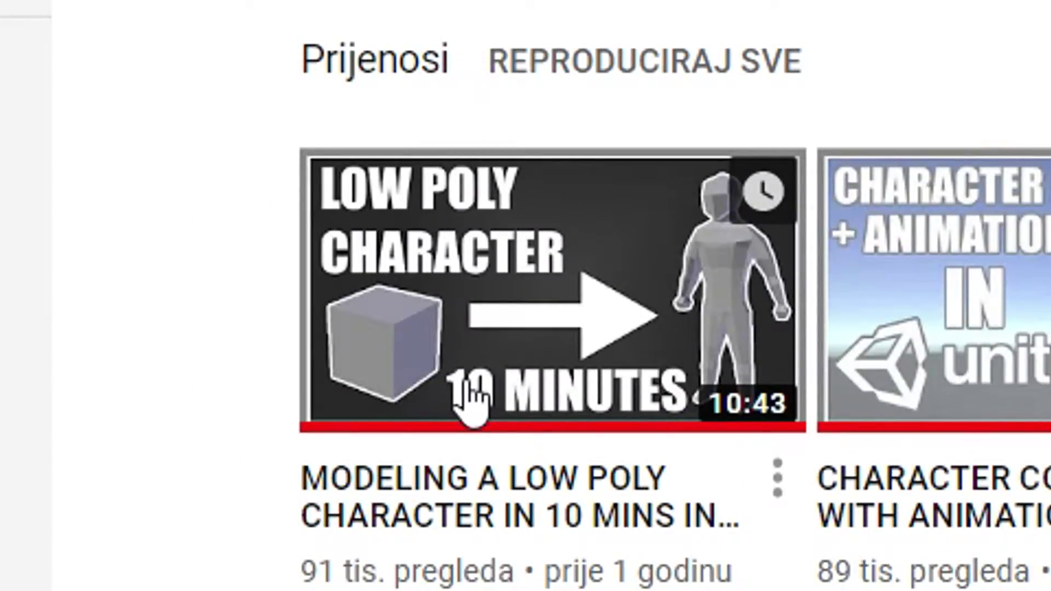
# Step: Open the low poly character modeling video and look over its view, comment and rating counts
pyautogui.click(460, 378)
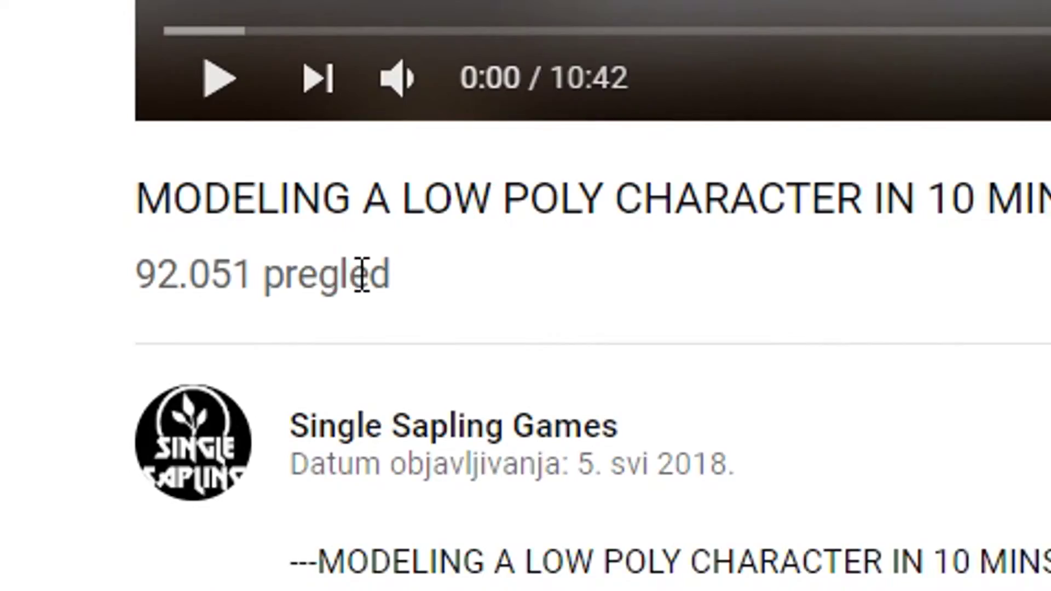
pyautogui.moveTo(370, 277)
pyautogui.mouseDown()
pyautogui.moveTo(150, 270)
pyautogui.moveTo(388, 282)
pyautogui.mouseUp()
pyautogui.click(422, 281)
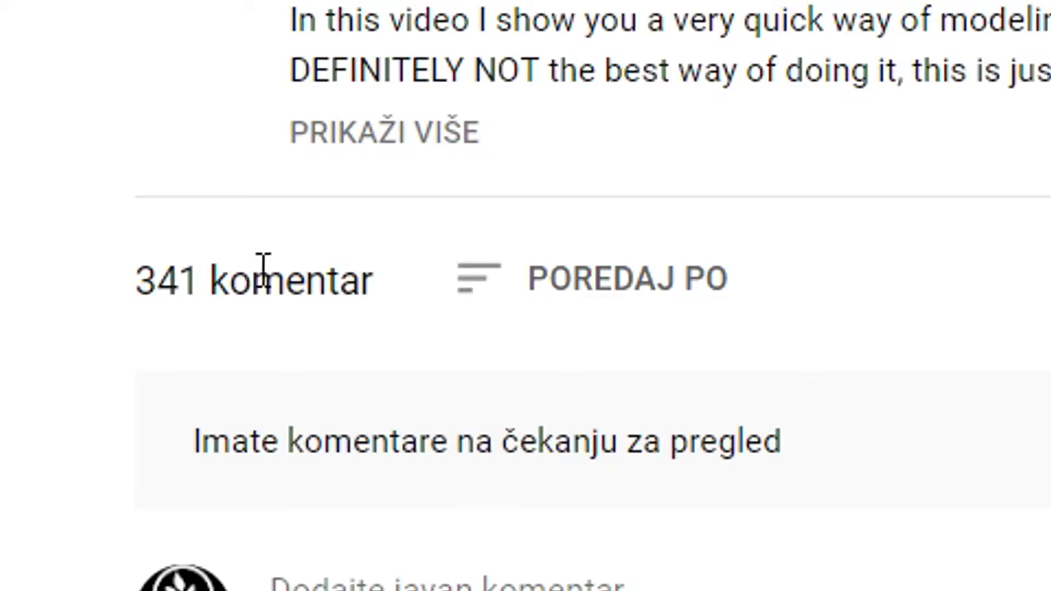
pyautogui.moveTo(98, 476); pyautogui.dragTo(81, 476)
pyautogui.click(20, 478)
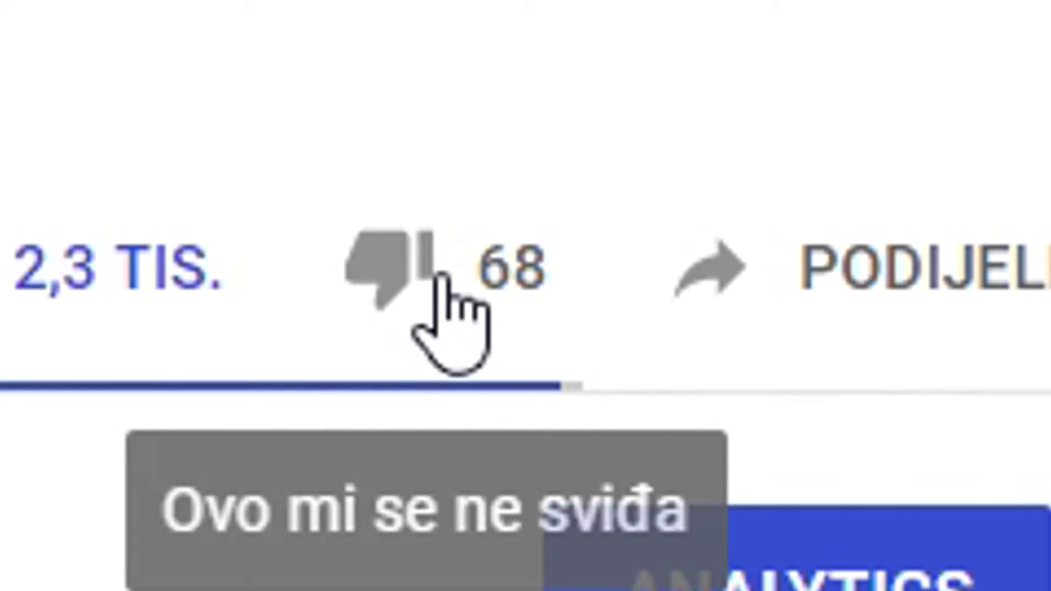
pyautogui.click(578, 331)
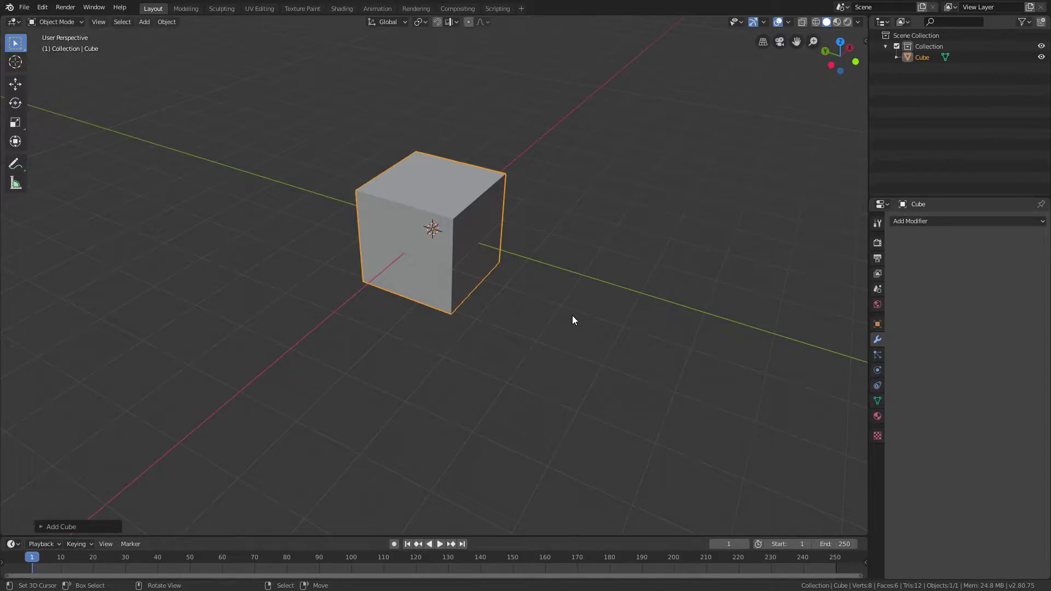
# Step: Add a Subdivision Surface modifier to the cube, using Catmull-Clark
pyautogui.moveTo(573, 320); pyautogui.dragTo(585, 303, button='middle')
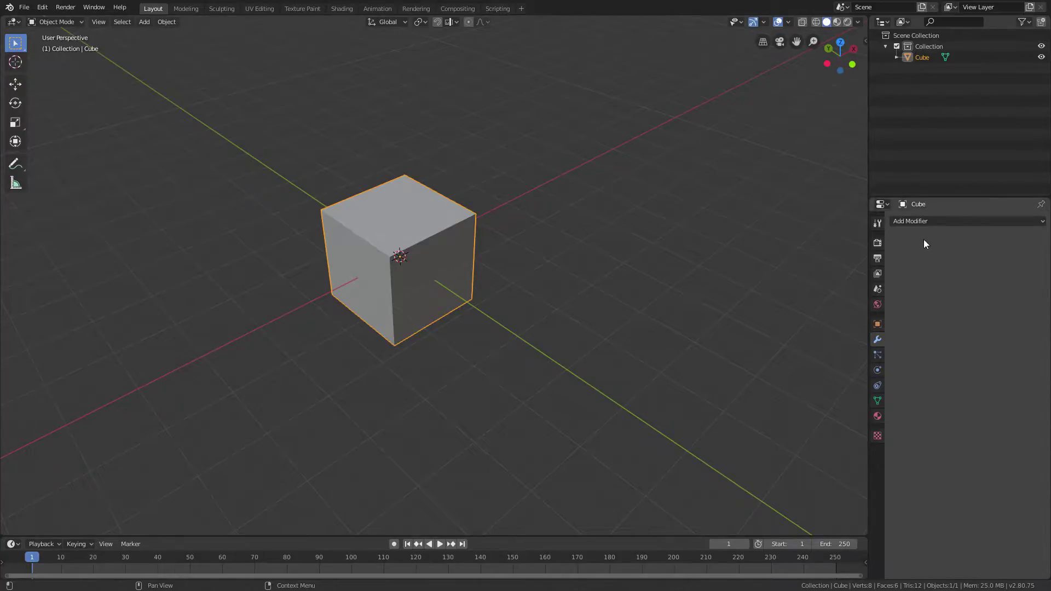
pyautogui.click(922, 221)
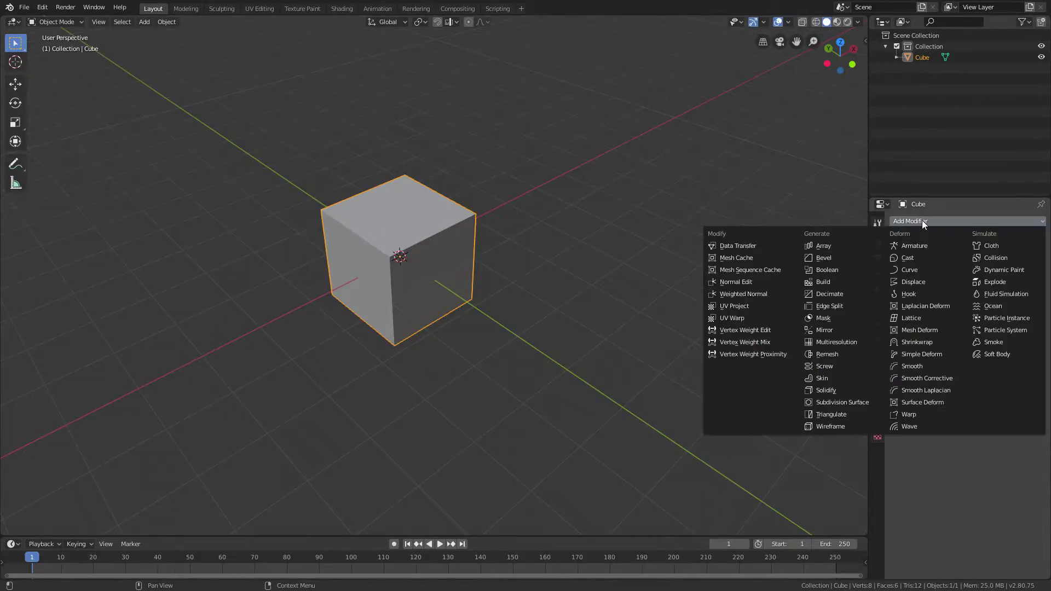
pyautogui.click(839, 403)
pyautogui.moveTo(822, 397); pyautogui.dragTo(602, 313, button='middle')
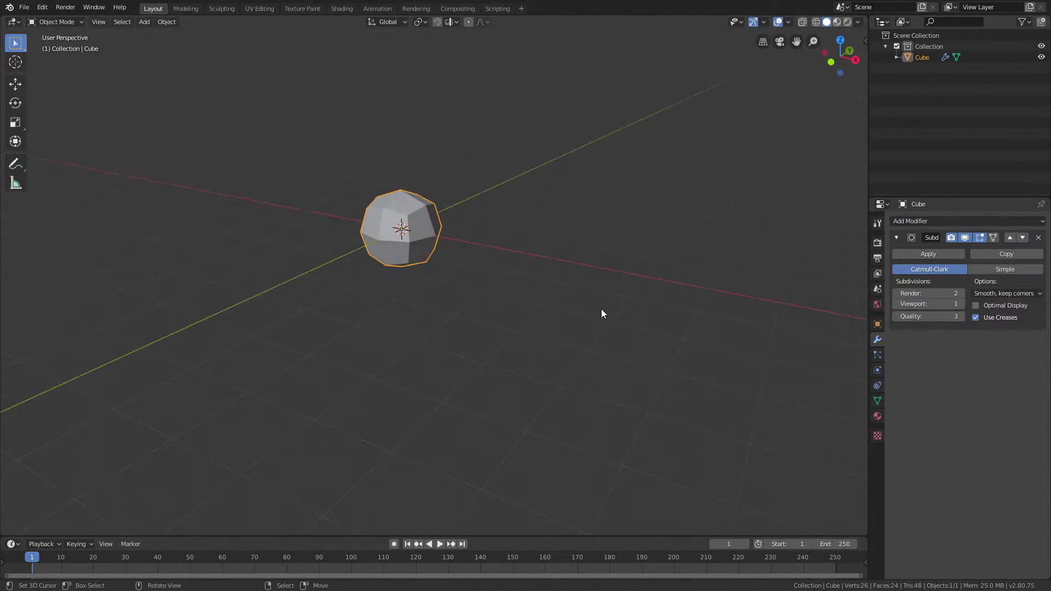
# Step: Add a vertical edge loop through the centre of the cube's front face in edit mode
pyautogui.press('Tab')
pyautogui.press('KP_1')
pyautogui.press('KP_Decimal')
pyautogui.hotkey('ctrl', 'r')
pyautogui.click(473, 212)
pyautogui.rightClick(473, 213)
pyautogui.moveTo(473, 212); pyautogui.dragTo(468, 277, button='middle')
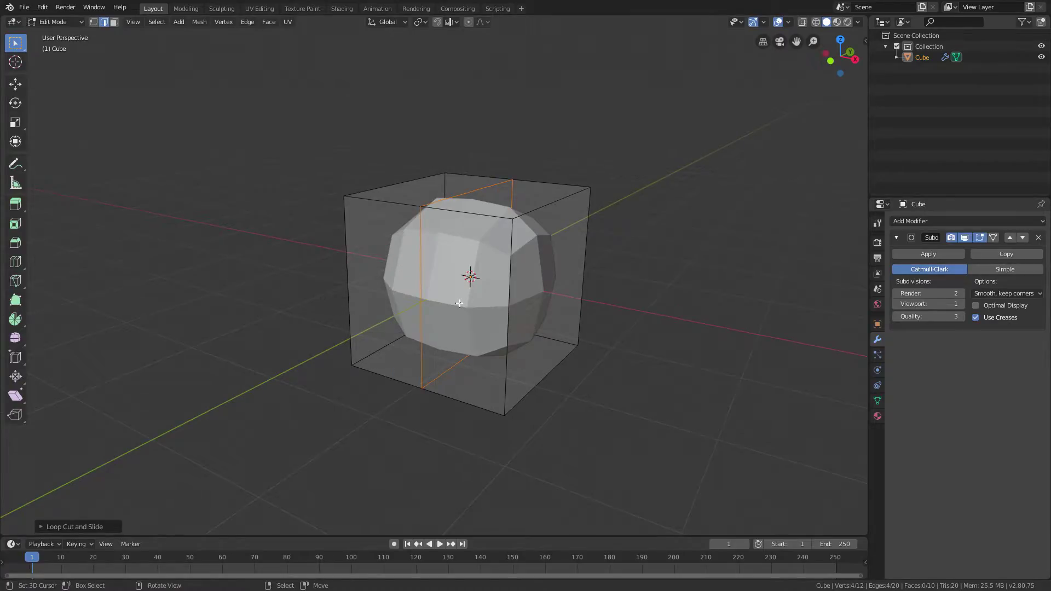
# Step: Move the cube's lower front centre vertex down along Z to form a chin
pyautogui.press('1')
pyautogui.press('3')
pyautogui.press('2')
pyautogui.press('1')
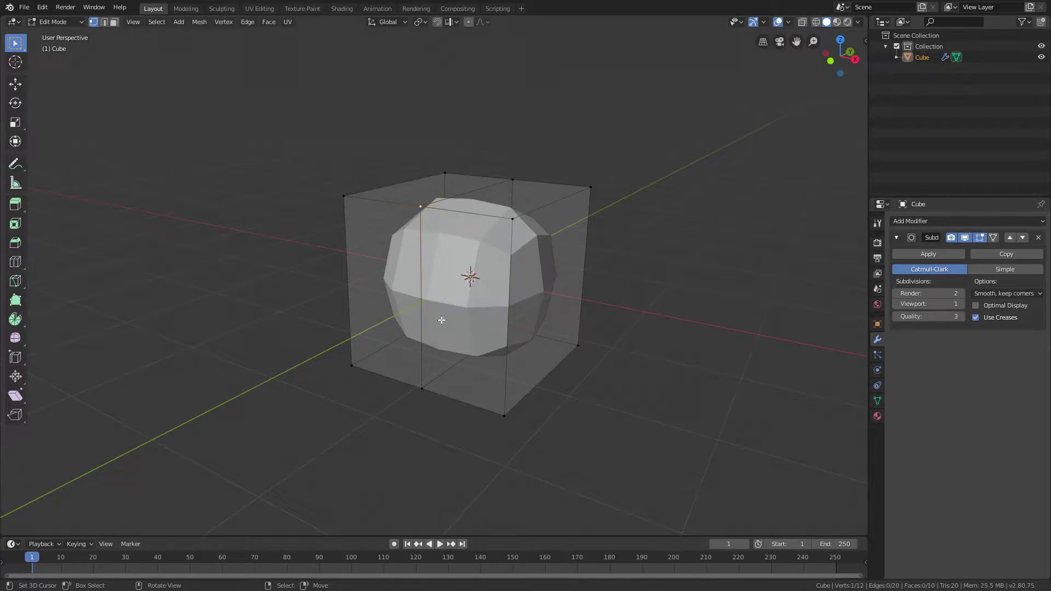
pyautogui.keyDown('shift'); pyautogui.moveTo(464, 369); pyautogui.dragTo(416, 328, button='middle'); pyautogui.keyUp('shift')
pyautogui.press('g')
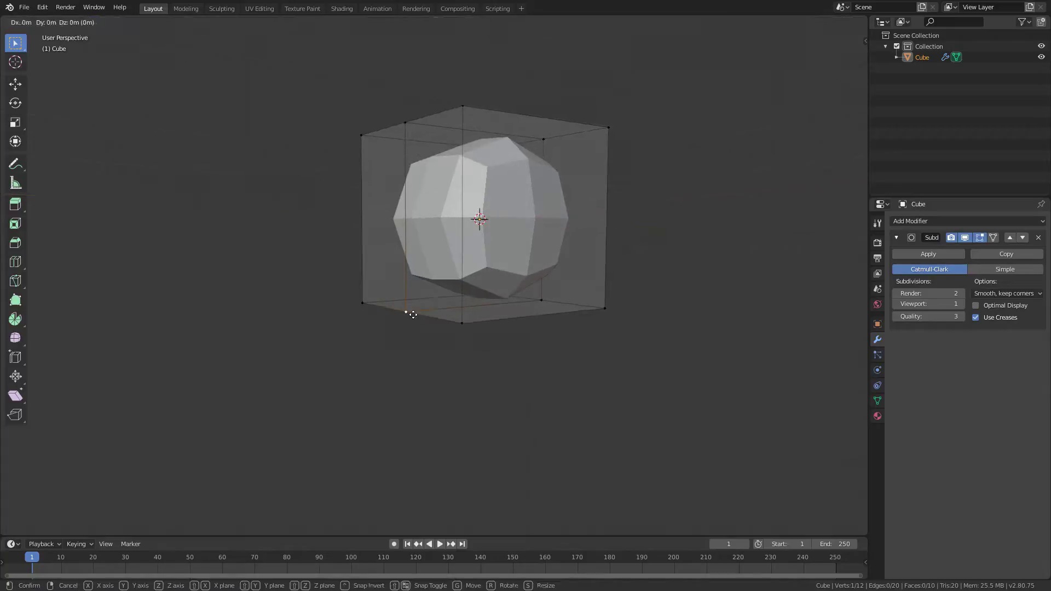
pyautogui.press('z')
pyautogui.click(420, 410)
pyautogui.moveTo(420, 411); pyautogui.dragTo(440, 386, button='middle')
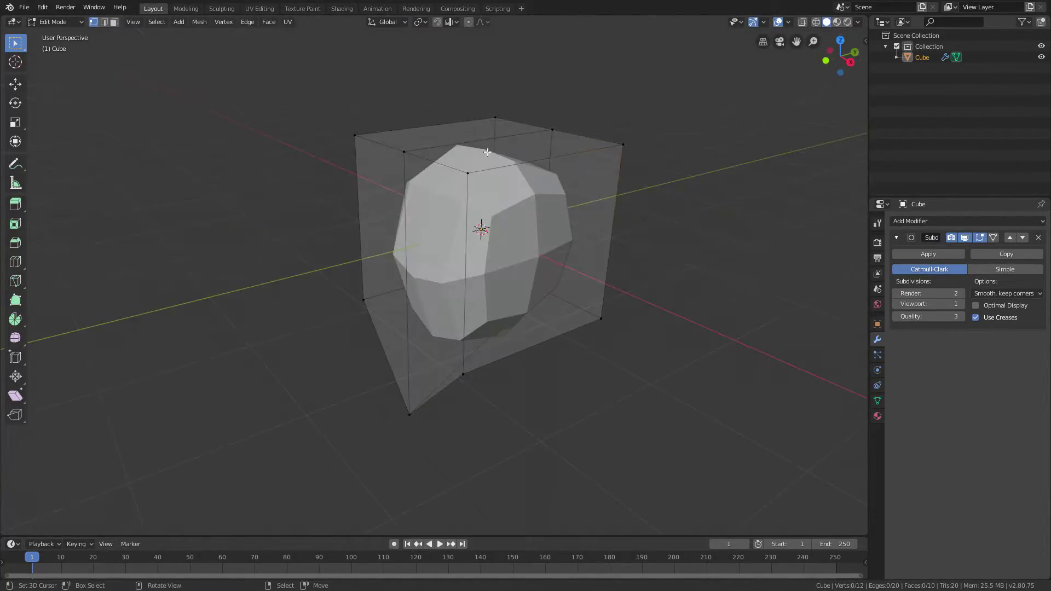
# Step: Scale the four vertices of the mesh's side face along the Y axis
pyautogui.keyDown('shift'); pyautogui.rightClick(621, 148); pyautogui.keyUp('shift')
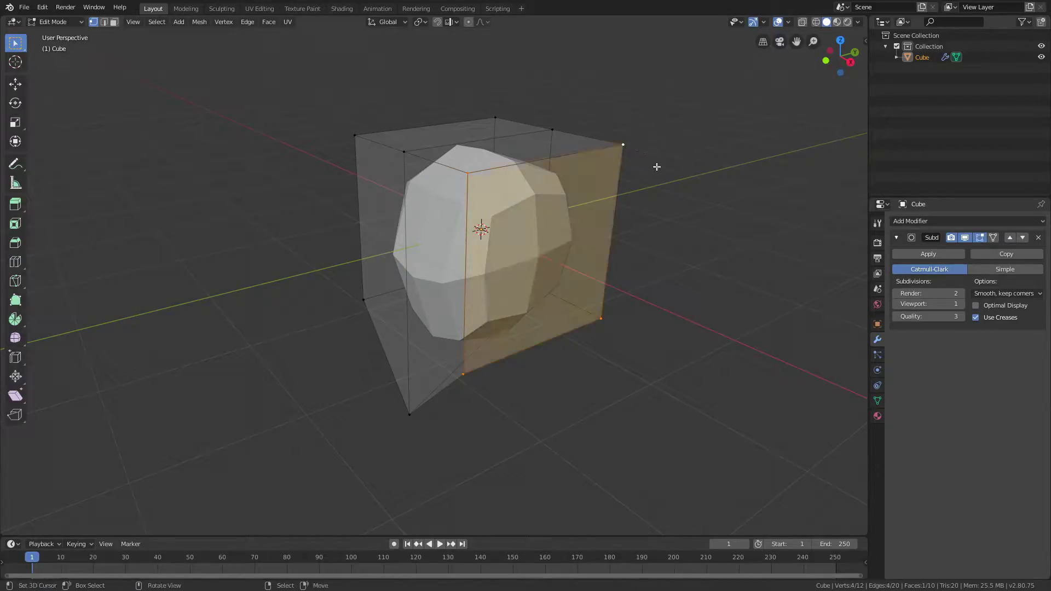
pyautogui.press('s')
pyautogui.press('y')
pyautogui.click(622, 183)
pyautogui.press('Tab')
pyautogui.moveTo(631, 190); pyautogui.dragTo(704, 167, button='middle')
# Step: Raise the two top centre vertices about 0.24 m along Z to round the crown
pyautogui.press('Tab')
pyautogui.click(480, 117)
pyautogui.moveTo(480, 118); pyautogui.dragTo(468, 147, button='middle')
pyautogui.press('g')
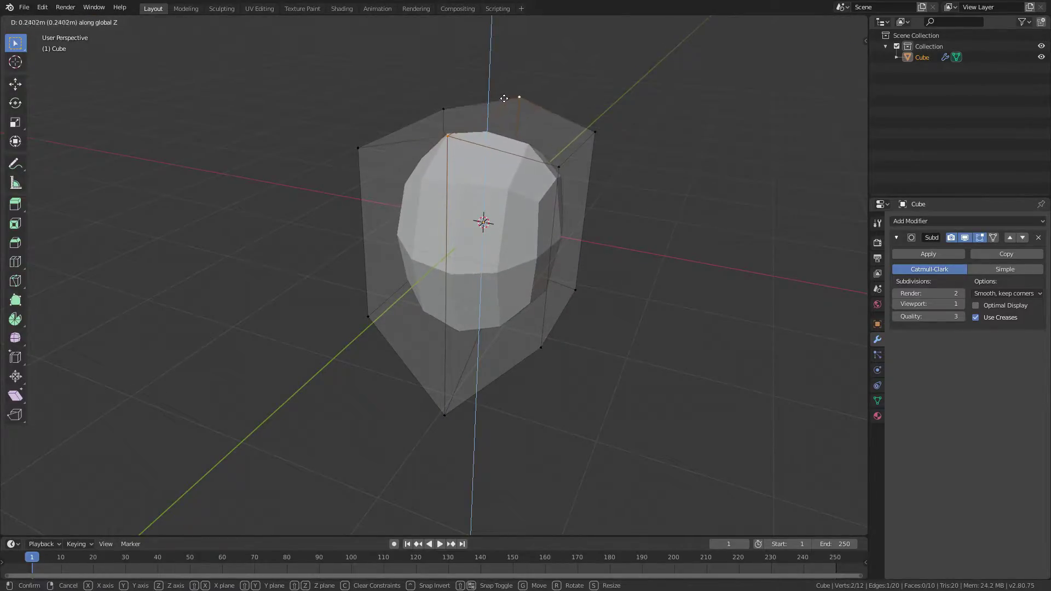
pyautogui.click(505, 101)
pyautogui.press('Tab')
pyautogui.press('KP_1')
# Step: Add a horizontal edge loop around the head's middle and pull its front centre vertex forward along Y
pyautogui.moveTo(505, 102); pyautogui.dragTo(469, 251, button='middle')
pyautogui.press('Tab')
pyautogui.press('g')
pyautogui.press('y')
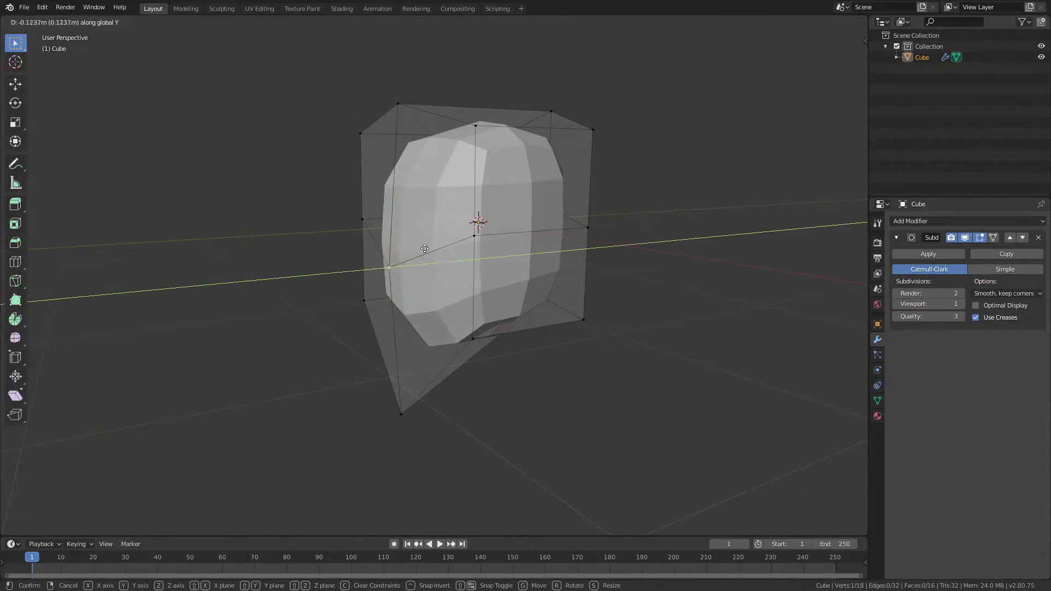
pyautogui.click(401, 251)
pyautogui.press('Tab')
pyautogui.moveTo(401, 250); pyautogui.dragTo(499, 254, button='middle')
# Step: Select the vertices on the head's negative X side in wireframe shading and delete them, returning to solid shading
pyautogui.press('Tab')
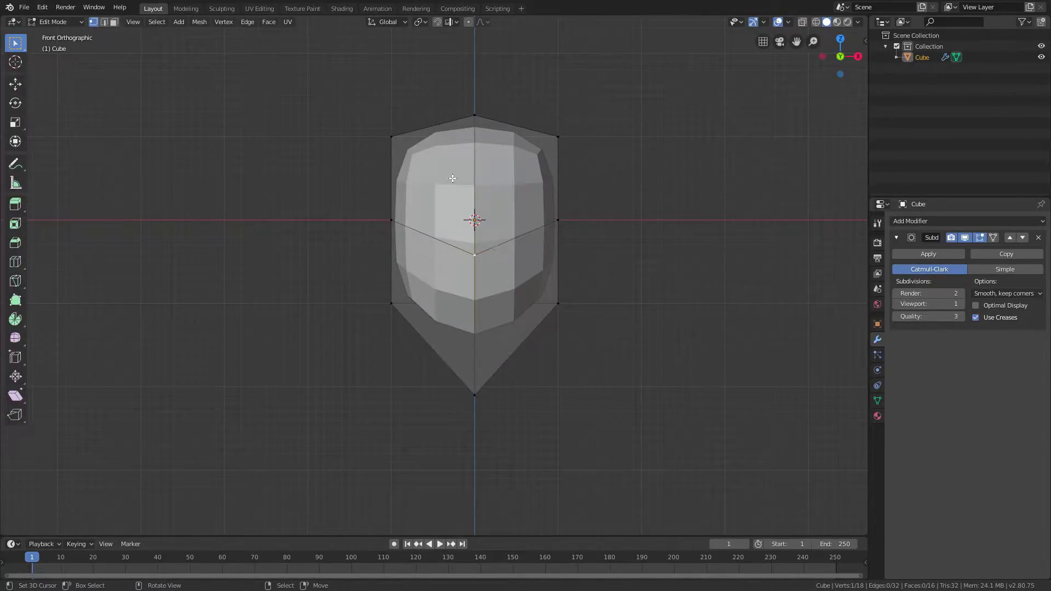
pyautogui.press('z')
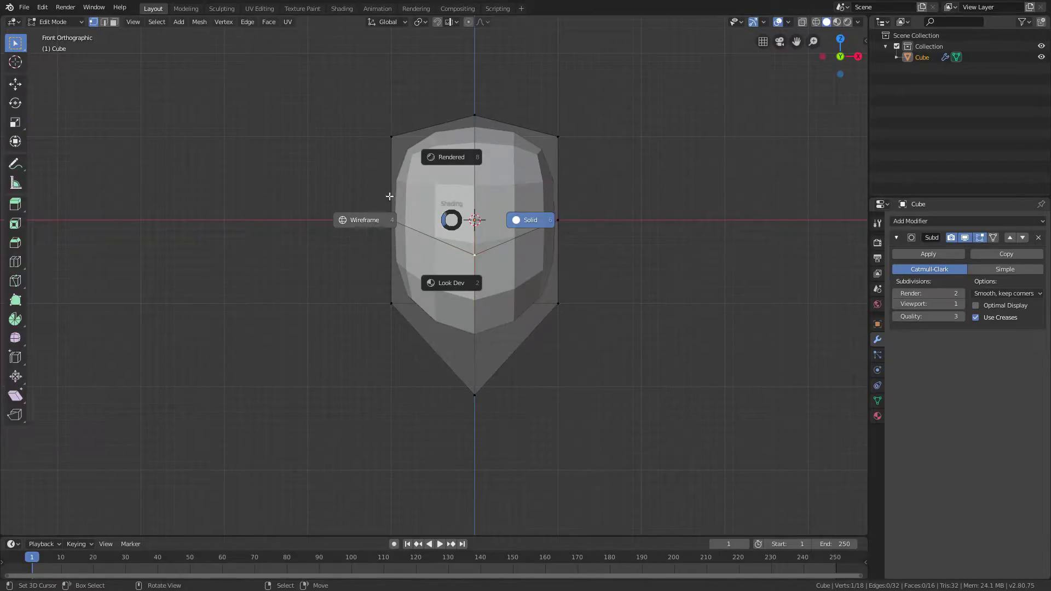
pyautogui.click(363, 225)
pyautogui.press('c')
pyautogui.moveTo(392, 140); pyautogui.dragTo(396, 347)
pyautogui.press('Escape')
pyautogui.moveTo(406, 117)
pyautogui.mouseDown(button='middle')
pyautogui.moveTo(433, 149)
pyautogui.moveTo(540, 181)
pyautogui.moveTo(663, 180)
pyautogui.moveTo(386, 174)
pyautogui.moveTo(413, 195)
pyautogui.moveTo(423, 155)
pyautogui.mouseUp(button='middle')
pyautogui.moveTo(465, 239); pyautogui.dragTo(479, 233, button='middle')
pyautogui.press('z')
pyautogui.click(596, 234)
pyautogui.moveTo(591, 236)
pyautogui.mouseDown(button='middle')
pyautogui.moveTo(532, 237)
pyautogui.moveTo(548, 236)
pyautogui.mouseUp(button='middle')
pyautogui.press('x')
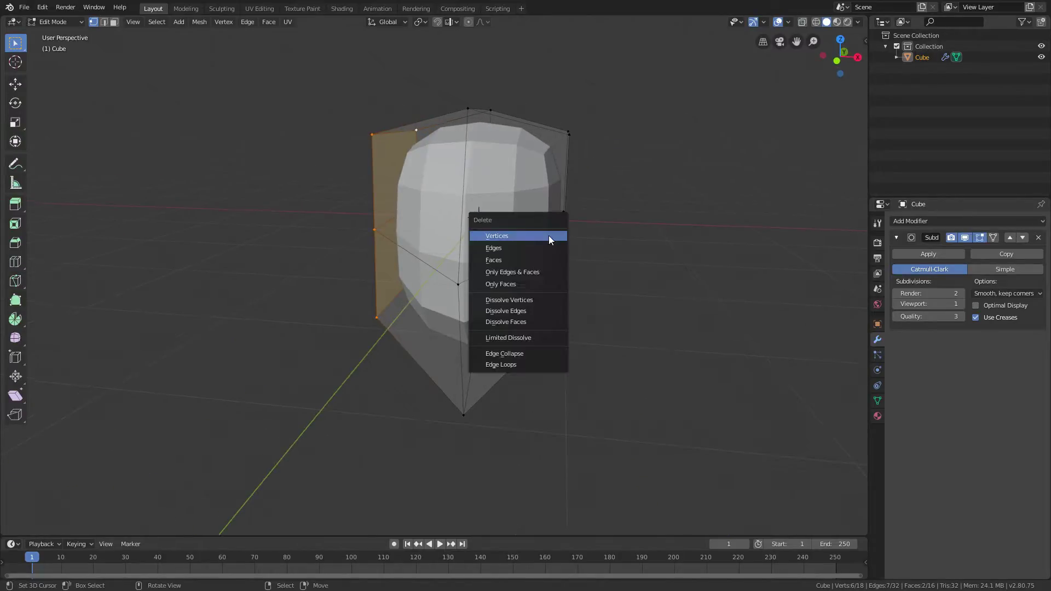
pyautogui.click(503, 236)
pyautogui.moveTo(504, 235); pyautogui.dragTo(553, 230, button='middle')
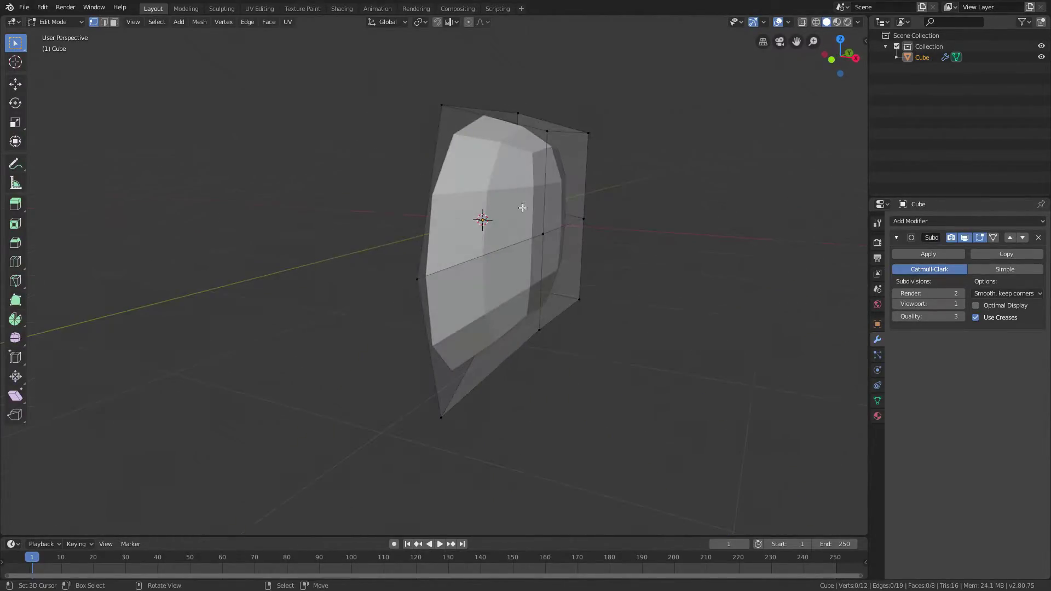
# Step: Add a Mirror modifier on the X axis to the half head and enable Clipping
pyautogui.click(939, 221)
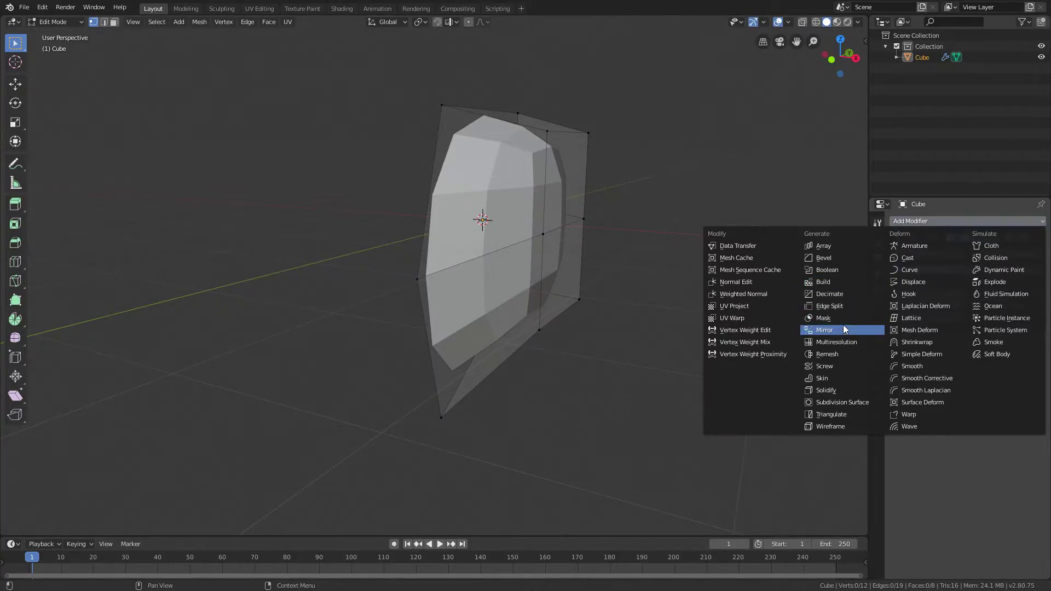
pyautogui.click(816, 329)
pyautogui.moveTo(805, 298); pyautogui.dragTo(697, 232, button='middle')
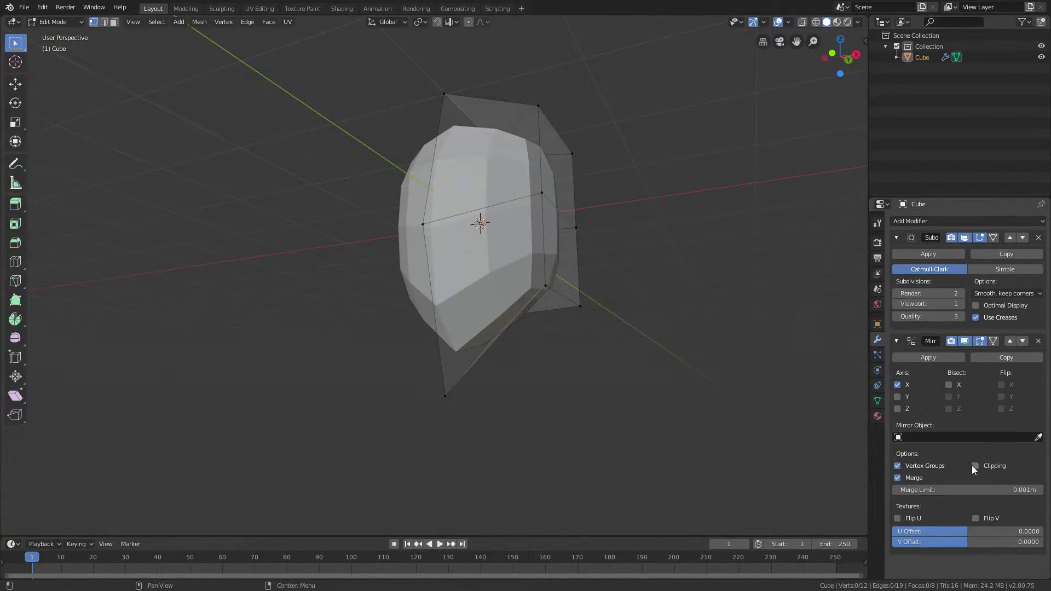
# Step: Apply the Subdivision Surface modifier to the head in object mode
pyautogui.click(931, 253)
pyautogui.press('Tab')
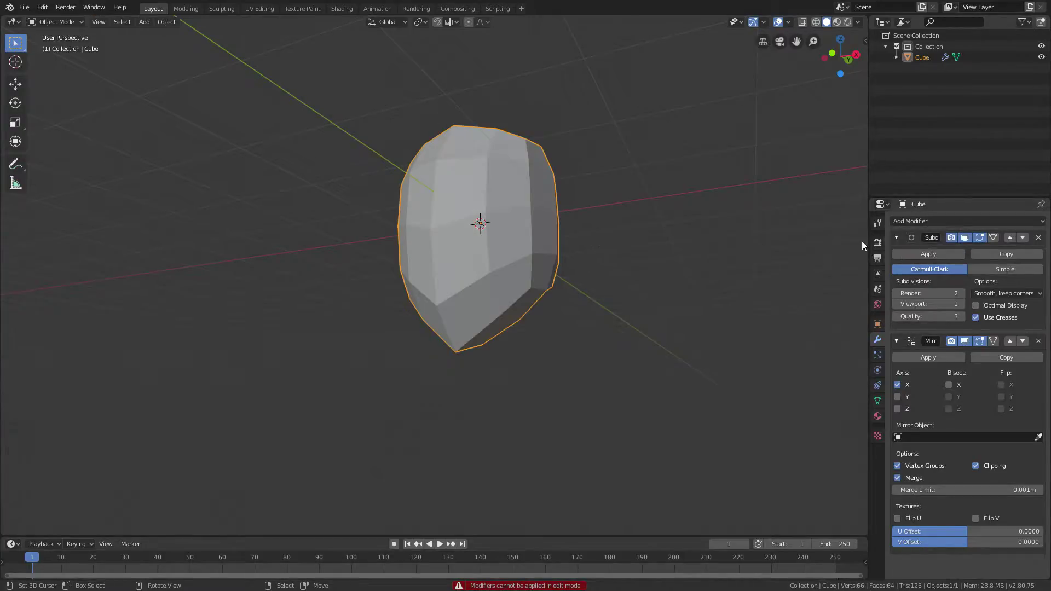
pyautogui.click(925, 254)
pyautogui.moveTo(766, 274); pyautogui.dragTo(708, 284, button='middle')
# Step: Reposition the front centre vertices around the chin, adjusting their height along Z
pyautogui.press('Tab')
pyautogui.moveTo(646, 296); pyautogui.dragTo(473, 266, button='middle')
pyautogui.press('g')
pyautogui.click(423, 349)
pyautogui.press('Tab')
pyautogui.press('Tab')
pyautogui.press('g')
pyautogui.press('z')
pyautogui.press('Return')
pyautogui.press('Tab')
pyautogui.press('Tab')
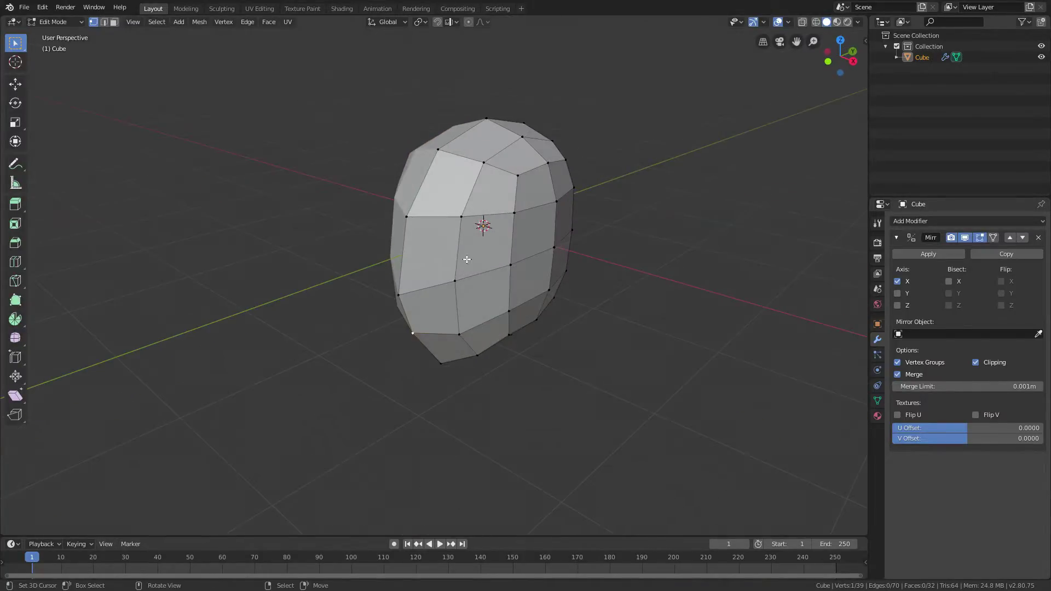
# Step: Lower the two front vertices at eye level and shift each of them along Y
pyautogui.press('g')
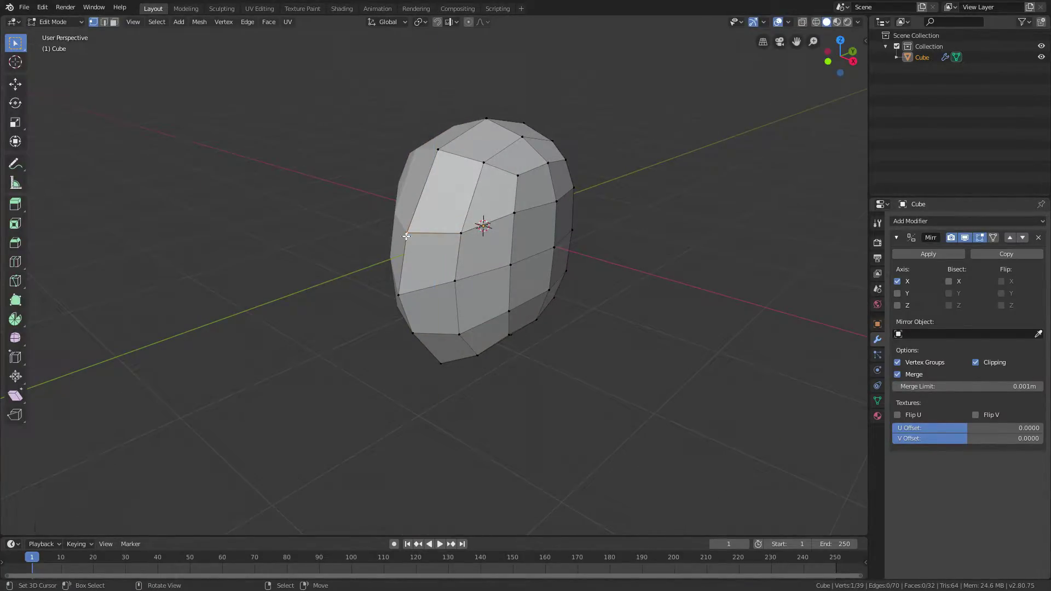
pyautogui.press('y')
pyautogui.click(421, 233)
pyautogui.click(461, 234)
pyautogui.press('g')
pyautogui.press('y')
pyautogui.click(472, 231)
pyautogui.press('Tab')
pyautogui.moveTo(542, 248); pyautogui.dragTo(356, 251, button='middle')
# Step: Move more individual head vertices along Y to refine the face's side profile
pyautogui.press('Tab')
pyautogui.press('g')
pyautogui.press('y')
pyautogui.press('Return')
pyautogui.press('Tab')
pyautogui.press('Tab')
pyautogui.moveTo(406, 129); pyautogui.dragTo(580, 175, button='middle')
pyautogui.press('g')
pyautogui.press('y')
pyautogui.click(441, 150)
pyautogui.press('Tab')
pyautogui.press('Tab')
# Step: Move the two inner vertices on the head's underside about -0.24 m along Y to lengthen the neck base
pyautogui.moveTo(581, 175); pyautogui.dragTo(484, 305, button='middle')
pyautogui.press('Tab')
pyautogui.press('Tab')
pyautogui.press('3')
pyautogui.click(426, 302)
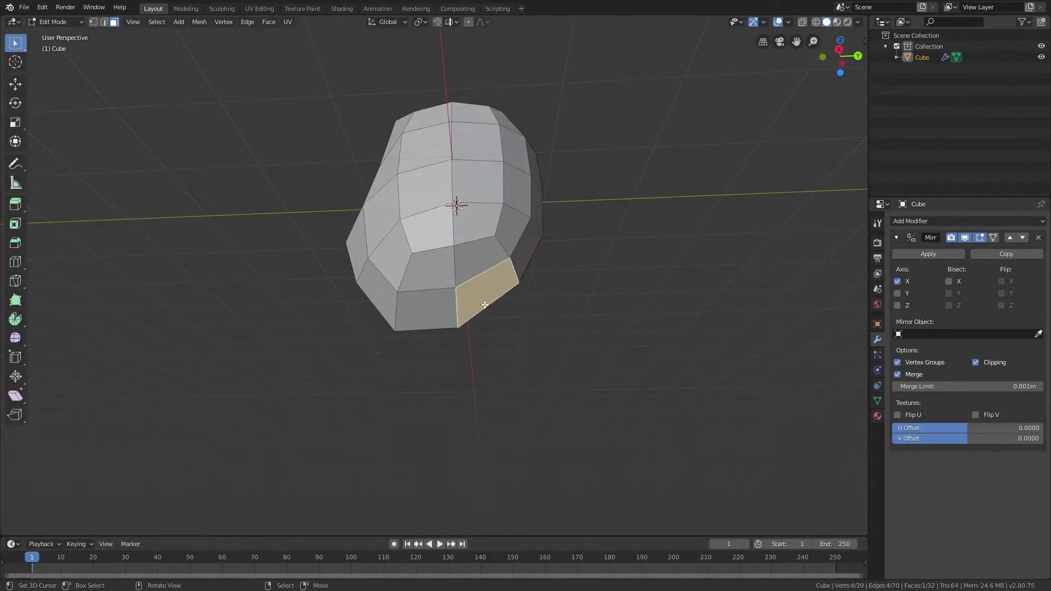
pyautogui.moveTo(489, 292)
pyautogui.mouseDown(button='middle')
pyautogui.moveTo(504, 301)
pyautogui.moveTo(465, 267)
pyautogui.moveTo(455, 271)
pyautogui.moveTo(463, 254)
pyautogui.moveTo(475, 290)
pyautogui.mouseUp(button='middle')
pyautogui.press('1')
pyautogui.rightClick(442, 283)
pyautogui.keyDown('shift'); pyautogui.rightClick(451, 323); pyautogui.keyUp('shift')
pyautogui.moveTo(453, 324); pyautogui.dragTo(472, 331, button='middle')
pyautogui.press('g')
pyautogui.press('y')
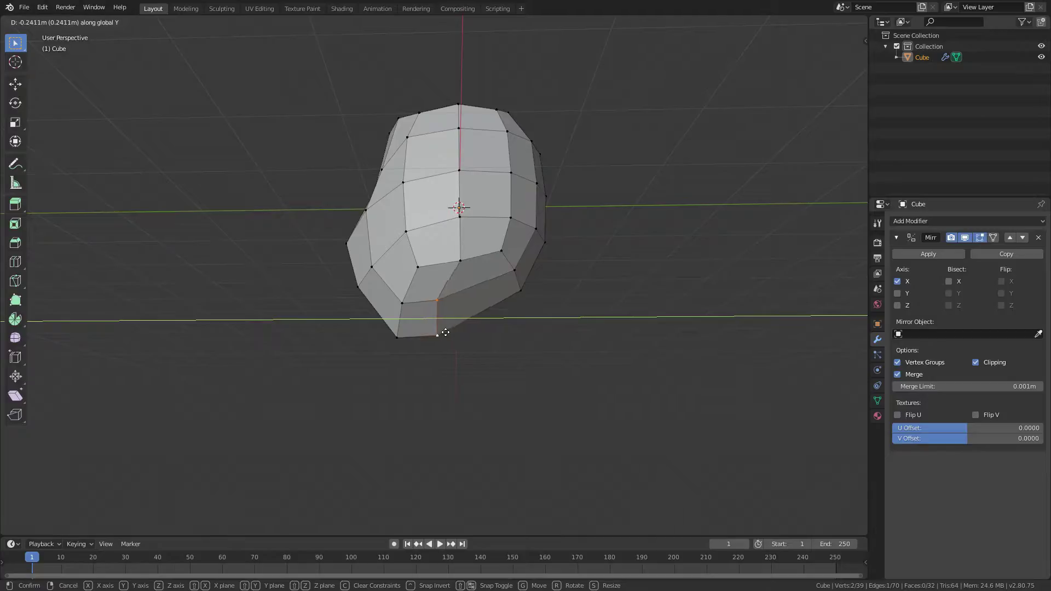
pyautogui.click(445, 332)
# Step: Move the two lower vertices at the back of the head along Z
pyautogui.rightClick(527, 270)
pyautogui.keyDown('shift'); pyautogui.rightClick(523, 289); pyautogui.keyUp('shift')
pyautogui.press('g')
pyautogui.press('z')
pyautogui.click(536, 305)
pyautogui.press('Tab')
pyautogui.moveTo(535, 304)
pyautogui.mouseDown(button='middle')
pyautogui.moveTo(571, 329)
pyautogui.moveTo(517, 325)
pyautogui.moveTo(463, 281)
pyautogui.moveTo(535, 304)
pyautogui.mouseUp(button='middle')
# Step: Extrude the face on the head's underside downward to form the neck
pyautogui.press('Tab')
pyautogui.press('3')
pyautogui.click(482, 307)
pyautogui.press('e')
pyautogui.click(586, 438)
pyautogui.moveTo(587, 438); pyautogui.dragTo(682, 418, button='middle')
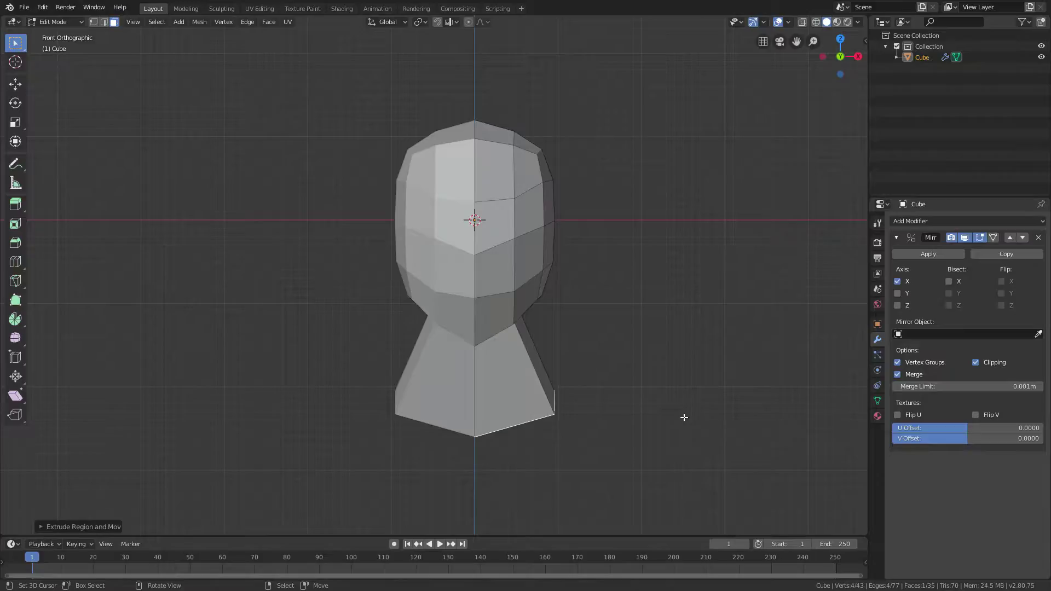
# Step: Raise the neck's extruded end face and scale it down
pyautogui.press('e')
pyautogui.click(675, 374)
pyautogui.moveTo(675, 375); pyautogui.dragTo(634, 371, button='middle')
pyautogui.press('s')
pyautogui.click(612, 381)
# Step: Shift the neck's end face forward along Y in side view and scale it along Y
pyautogui.press('KP_3')
pyautogui.press('g')
pyautogui.press('y')
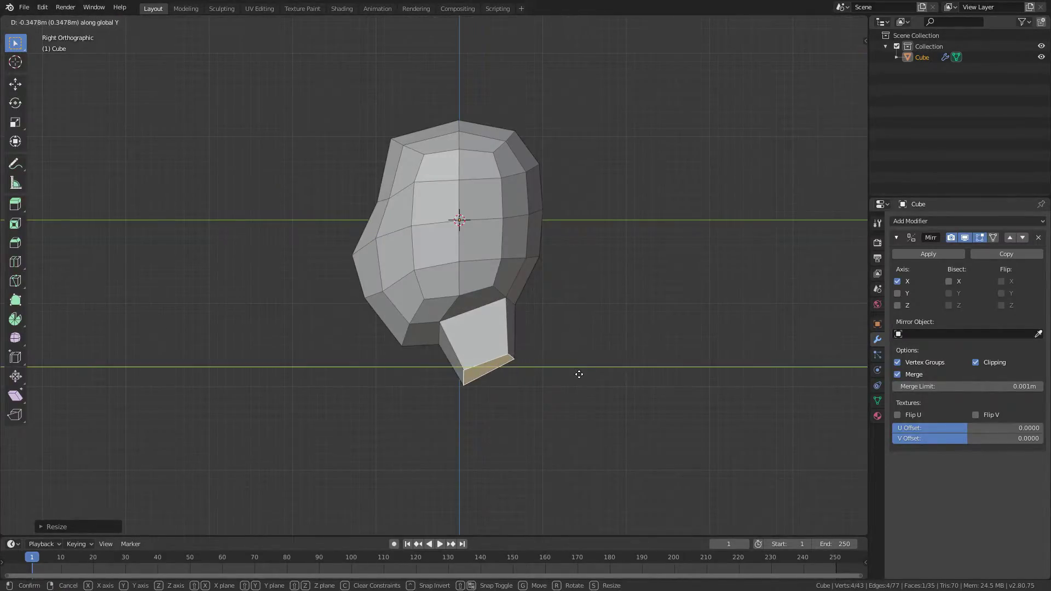
pyautogui.click(588, 376)
pyautogui.press('s')
pyautogui.press('y')
pyautogui.click(771, 390)
pyautogui.moveTo(771, 390); pyautogui.dragTo(698, 373, button='middle')
# Step: Raise the neck's end face along Z in front view and narrow it along X
pyautogui.press('KP_1')
pyautogui.press('g')
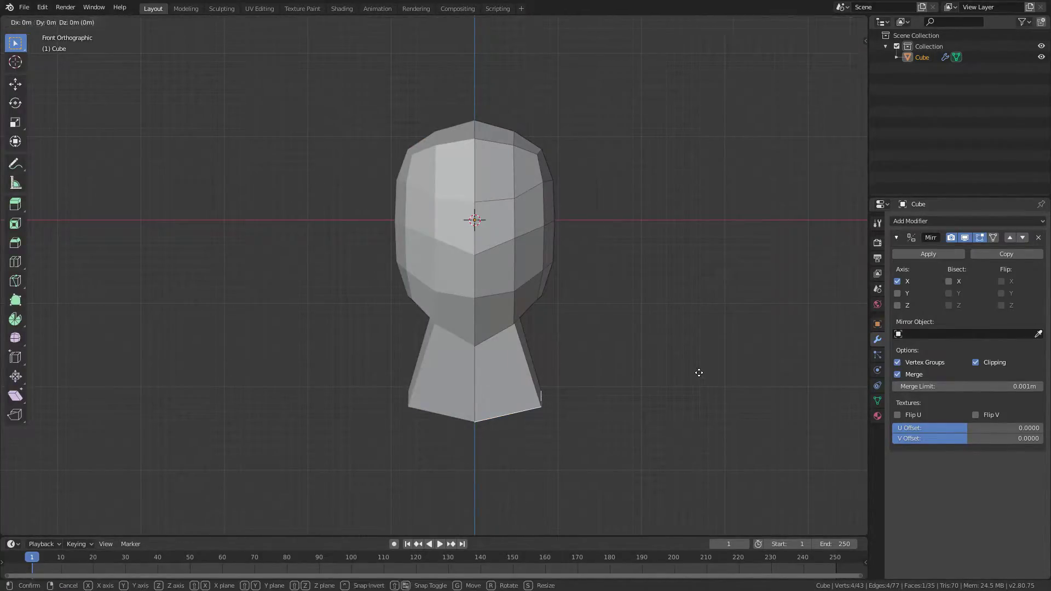
pyautogui.press('z')
pyautogui.click(697, 340)
pyautogui.press('s')
pyautogui.press('x')
pyautogui.click(633, 347)
pyautogui.moveTo(634, 347); pyautogui.dragTo(603, 334, button='middle')
# Step: Extrude the neck's end face about 0.65 m and widen it along X toward the shoulders
pyautogui.press('KP_1')
pyautogui.press('e')
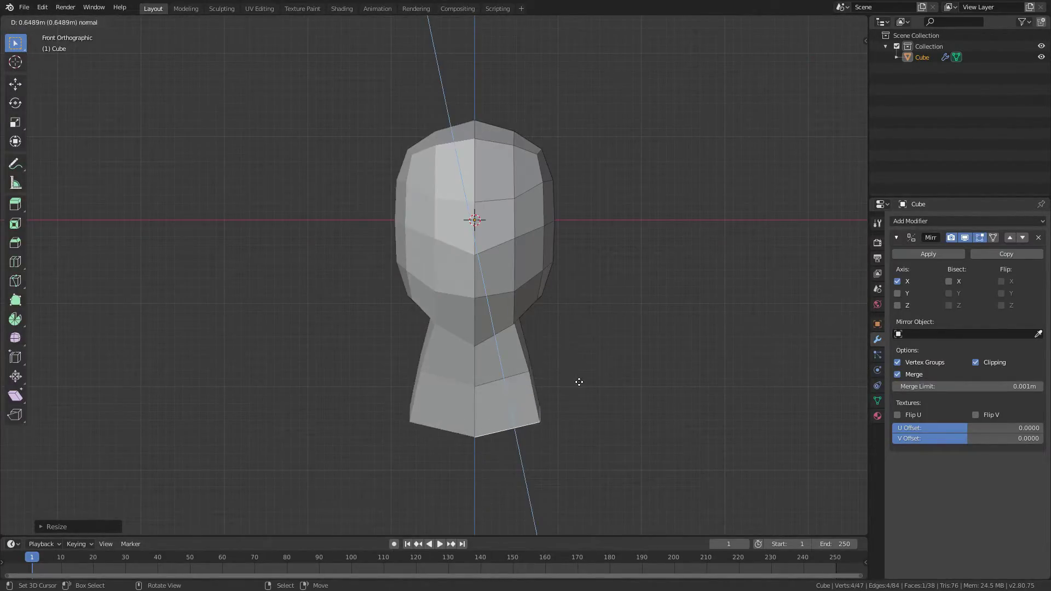
pyautogui.click(578, 382)
pyautogui.press('s')
pyautogui.press('x')
pyautogui.click(690, 387)
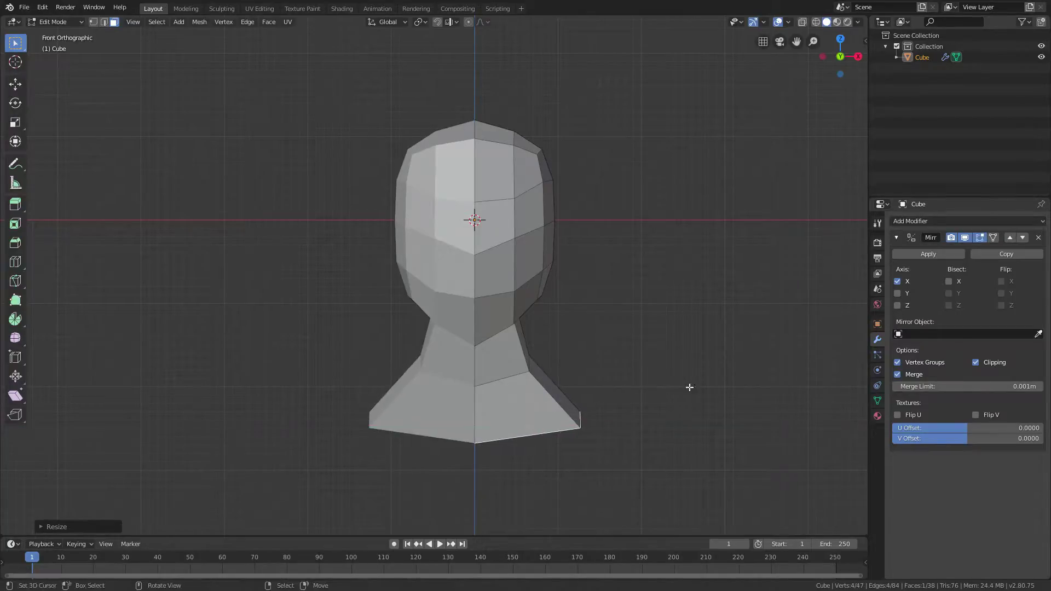
# Step: Raise the widened end face at the base of the neck along Z
pyautogui.press('g')
pyautogui.press('z')
pyautogui.click(697, 375)
pyautogui.moveTo(697, 375); pyautogui.dragTo(523, 373, button='middle')
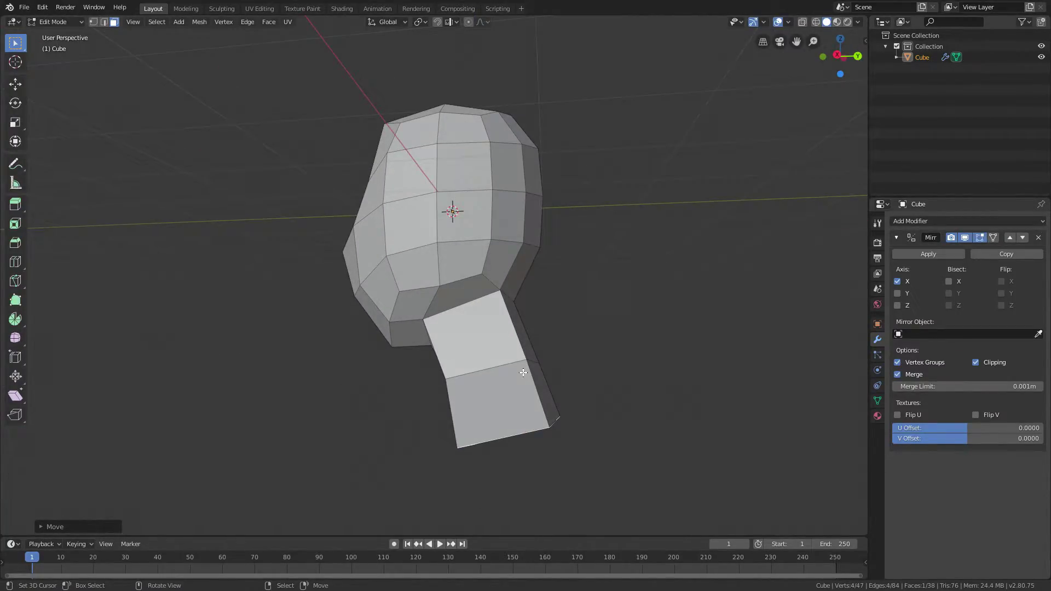
pyautogui.press('KP_3')
pyautogui.hotkey('ctrl', 'Tab')
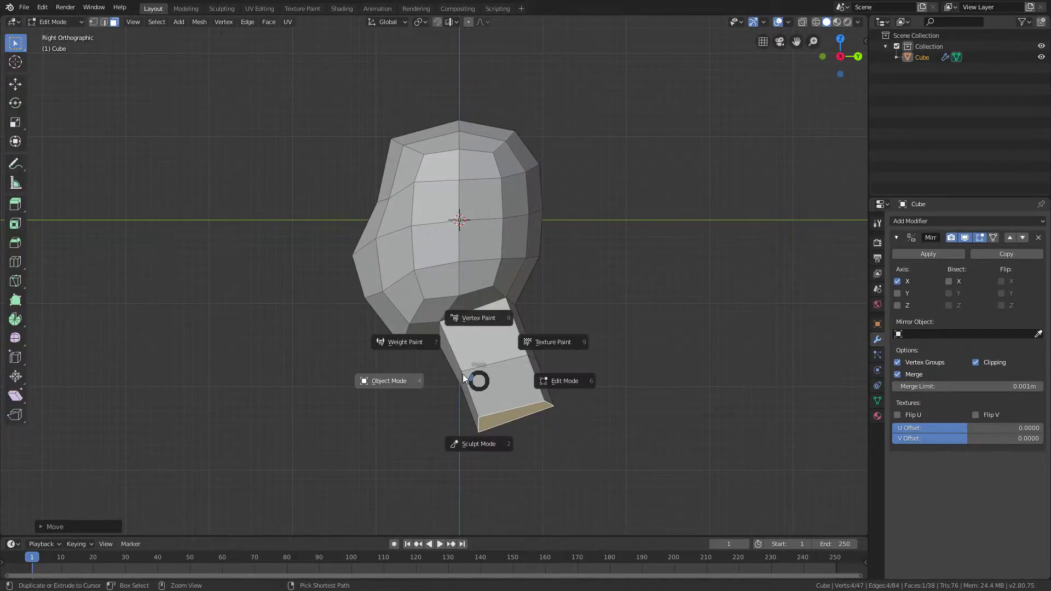
# Step: Select the front vertices at the neck's lower end in side view and move them slightly forward
pyautogui.click(410, 372)
pyautogui.press('Tab')
pyautogui.press('1')
pyautogui.click(485, 452)
pyautogui.press('g')
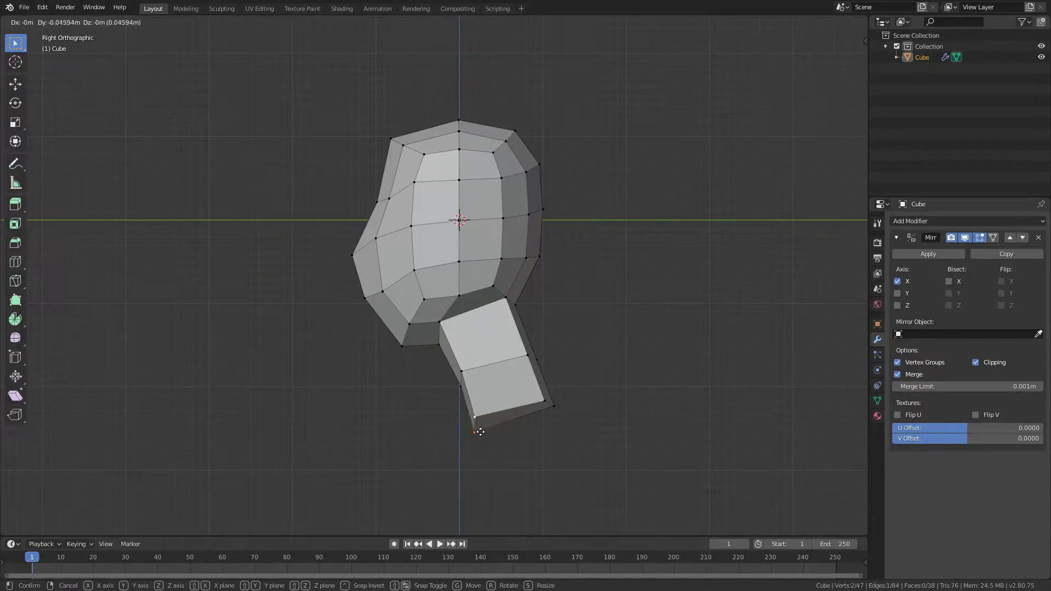
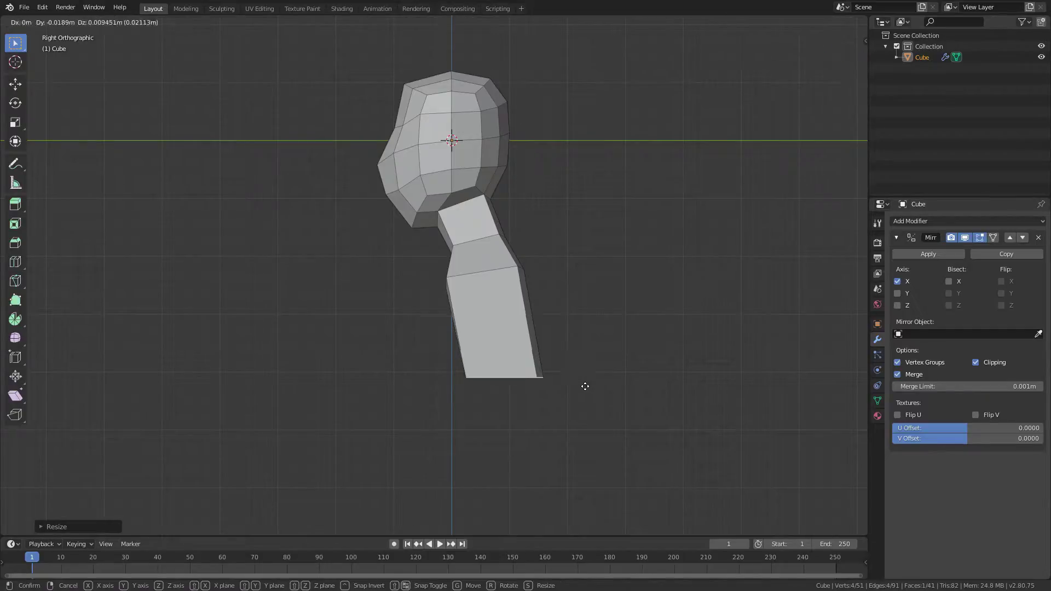
# Step: Shift the lower end face of the extruded chest forward along Y in side view
pyautogui.press('y')
pyautogui.click(522, 395)
pyautogui.moveTo(522, 396); pyautogui.dragTo(454, 318, button='middle')
pyautogui.hotkey('ctrl', 'Tab')
pyautogui.click(406, 296)
# Step: Select the two front vertices of the chest's bottom edge and move them forward along Y
pyautogui.hotkey('ctrl', 'Tab')
pyautogui.click(547, 328)
pyautogui.moveTo(574, 322); pyautogui.dragTo(547, 353, button='middle')
pyautogui.press('Tab')
pyautogui.press('Tab')
pyautogui.press('1')
pyautogui.rightClick(511, 347)
pyautogui.keyDown('shift'); pyautogui.rightClick(468, 351); pyautogui.keyUp('shift')
pyautogui.moveTo(468, 352); pyautogui.dragTo(443, 350, button='middle')
pyautogui.press('g')
pyautogui.press('y')
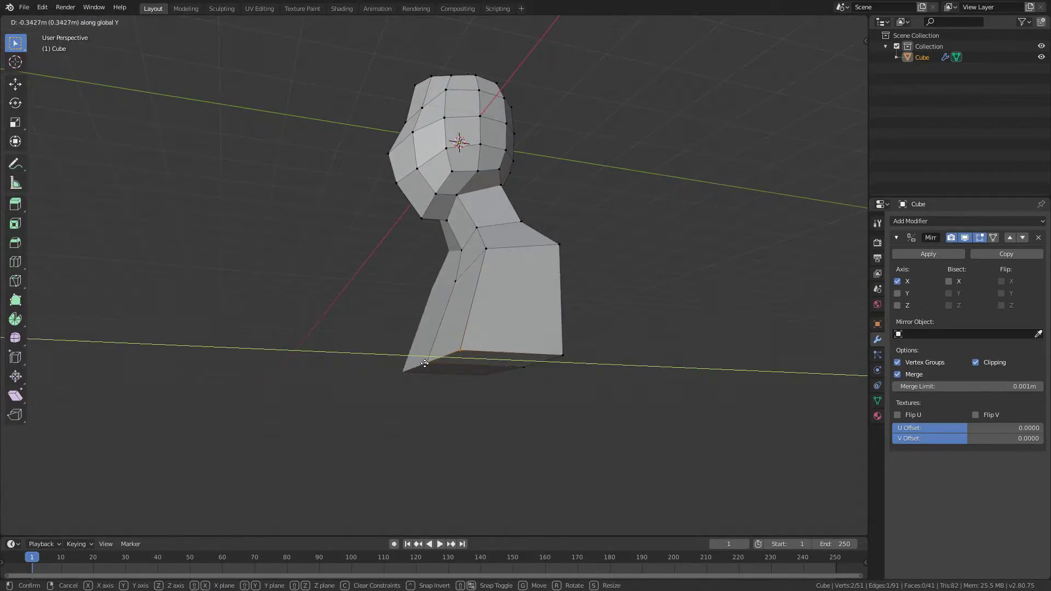
pyautogui.click(438, 355)
# Step: Extrude the chest's side face outward in front view to start the shoulder
pyautogui.moveTo(554, 370); pyautogui.dragTo(496, 353, button='middle')
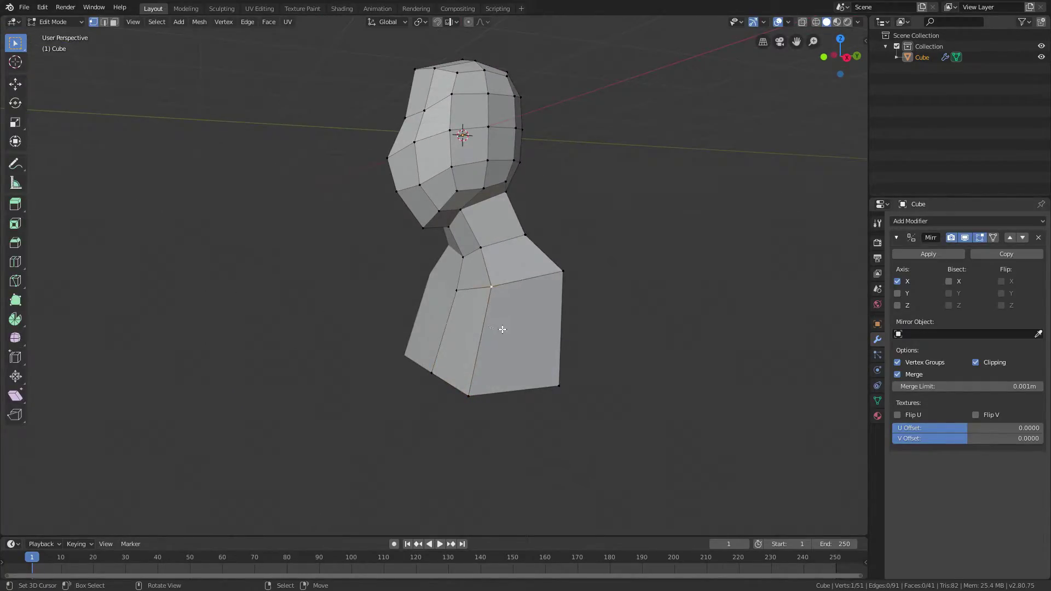
pyautogui.moveTo(475, 393); pyautogui.dragTo(508, 383, button='middle')
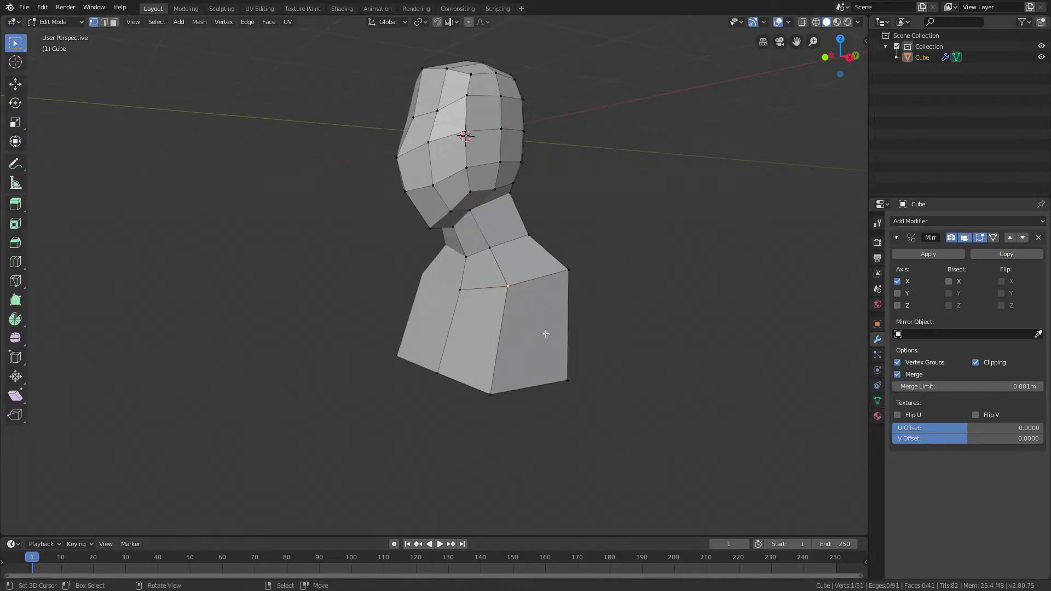
pyautogui.press('Tab')
pyautogui.press('Tab')
pyautogui.rightClick(537, 337)
pyautogui.moveTo(505, 362); pyautogui.dragTo(453, 327, button='middle')
pyautogui.press('KP_1')
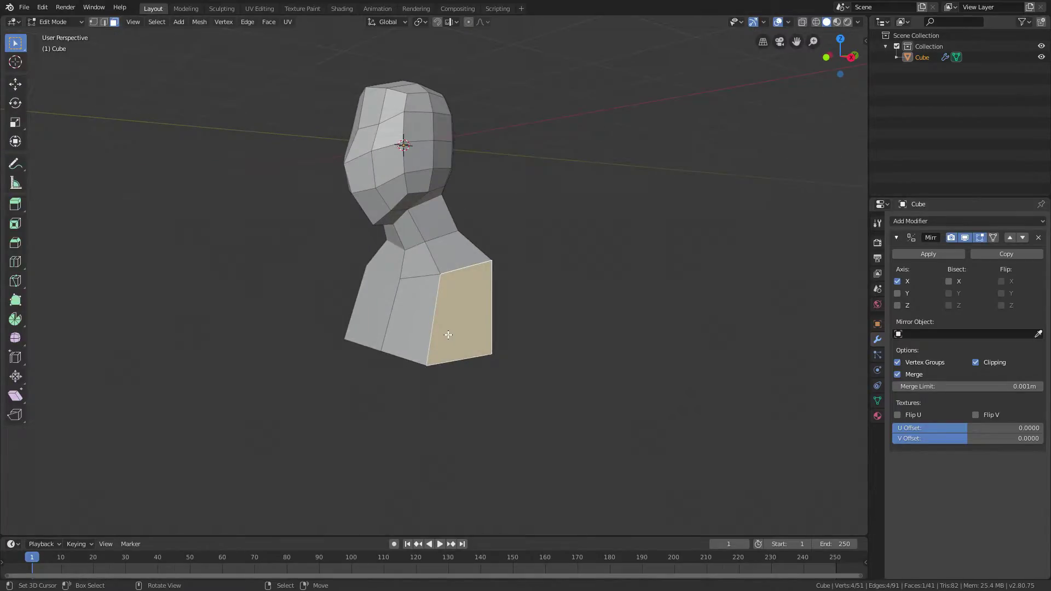
pyautogui.press('KP_1')
pyautogui.press('e')
pyautogui.click(488, 331)
# Step: Scale the shoulder's end face down to about 0.69 and lower it along Z
pyautogui.press('s')
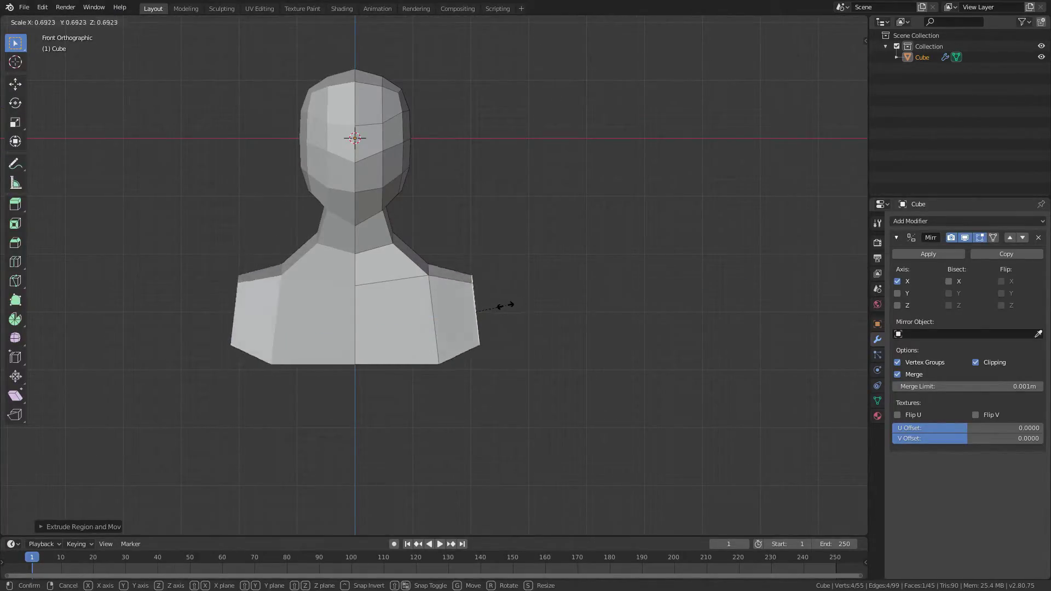
pyautogui.click(509, 306)
pyautogui.press('g')
pyautogui.press('z')
pyautogui.click(510, 310)
pyautogui.press('g')
pyautogui.press('z')
pyautogui.click(515, 313)
# Step: Extrude the chest's bottom face straight down in front view to form the lower torso
pyautogui.moveTo(526, 316); pyautogui.dragTo(451, 319, button='middle')
pyautogui.click(423, 382)
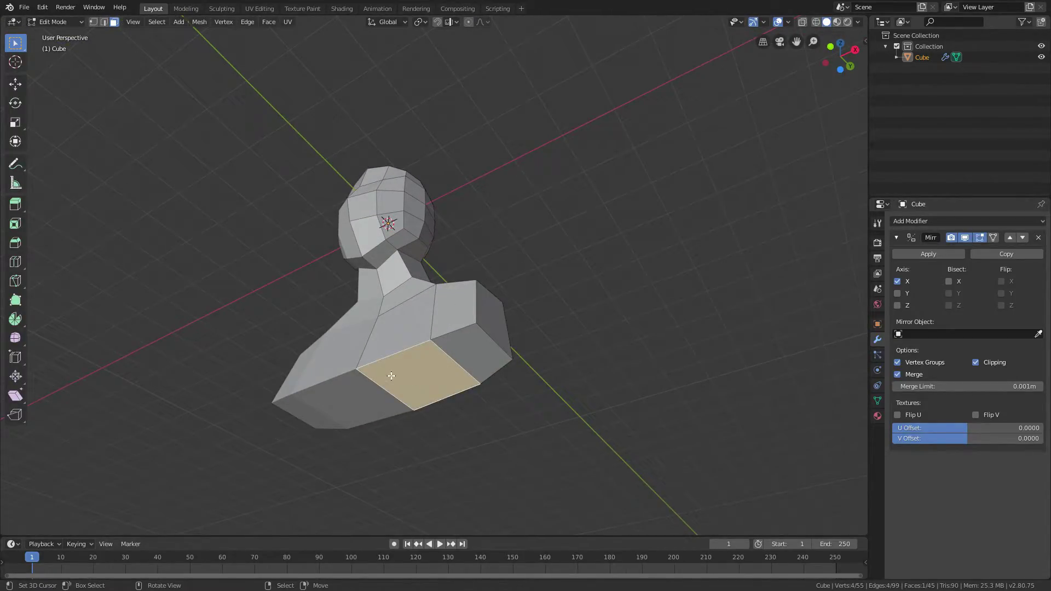
pyautogui.press('KP_1')
pyautogui.press('e')
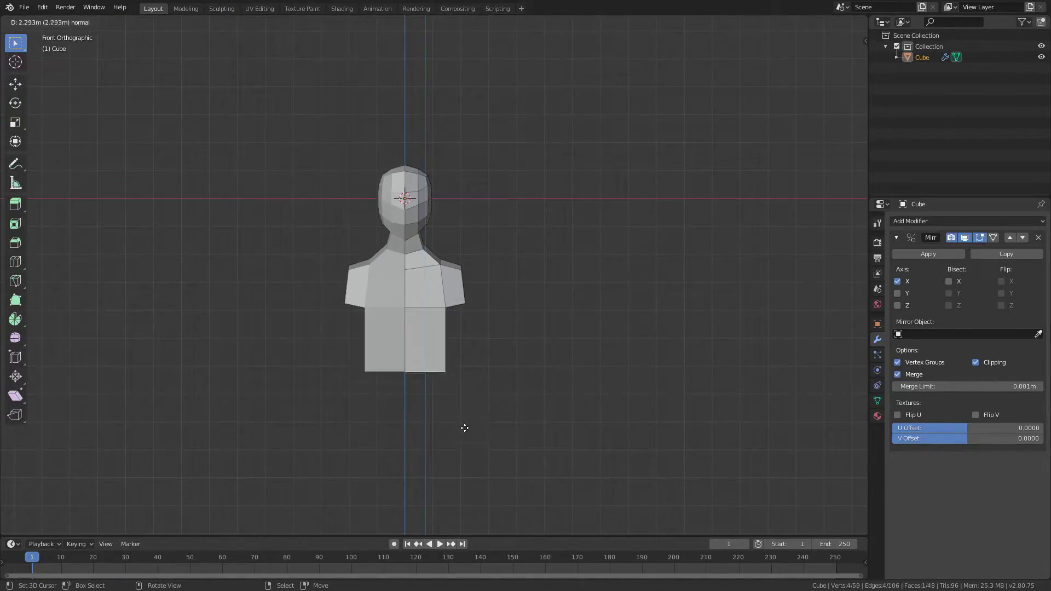
pyautogui.click(465, 445)
pyautogui.keyDown('shift'); pyautogui.moveTo(489, 399); pyautogui.dragTo(488, 364, button='middle'); pyautogui.keyUp('shift')
pyautogui.scroll(5, 488, 364)
# Step: Narrow the torso's bottom face along X in front view and along Y in side view
pyautogui.press('s')
pyautogui.rightClick(509, 373)
pyautogui.press('s')
pyautogui.press('x')
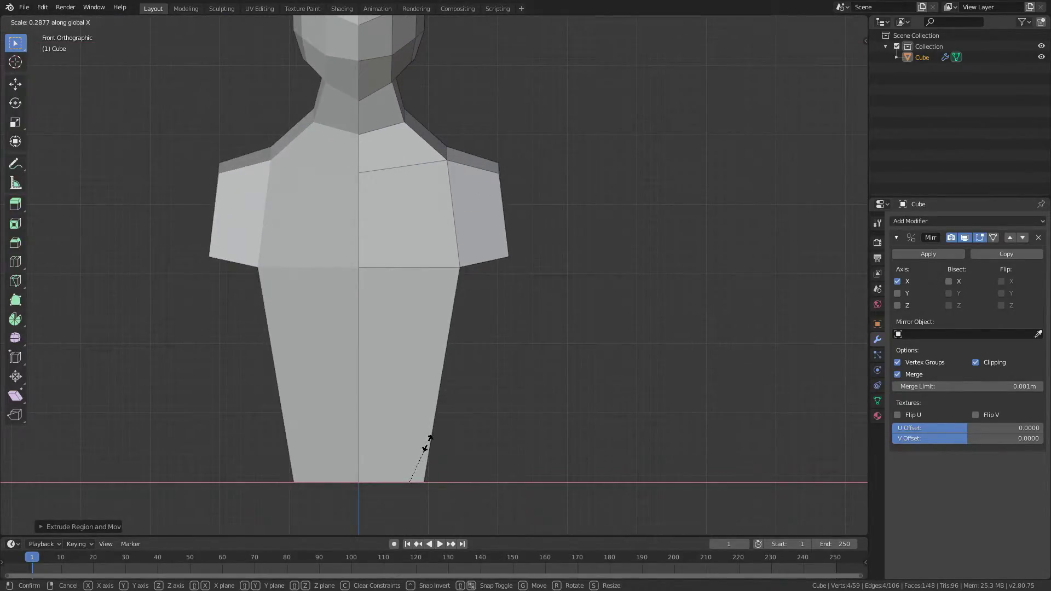
pyautogui.click(459, 413)
pyautogui.press('KP_3')
pyautogui.press('s')
pyautogui.press('y')
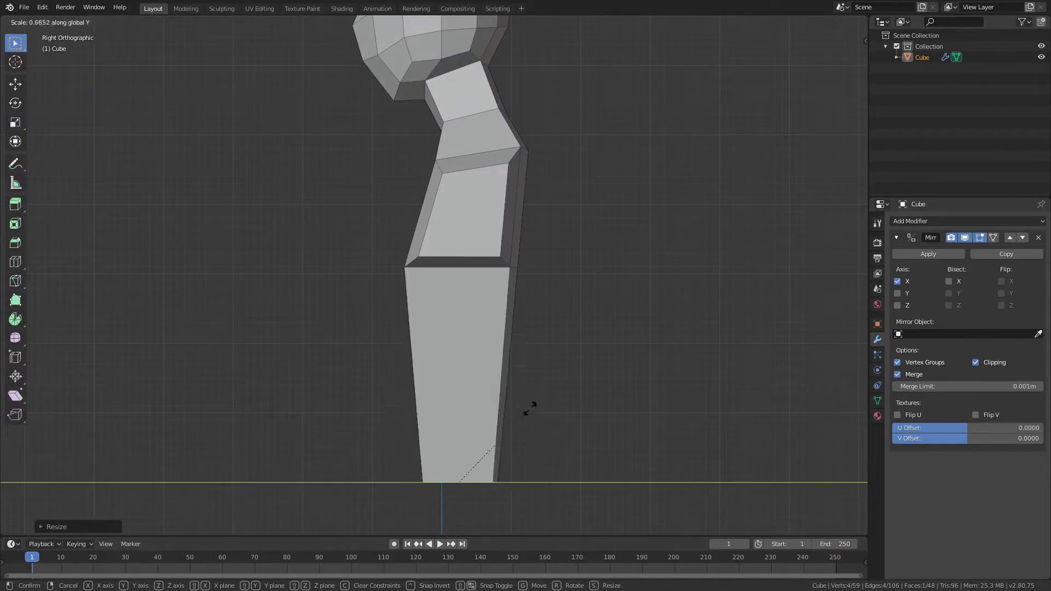
pyautogui.click(563, 423)
# Step: Shift the torso's bottom face forward about 0.2 m along Y
pyautogui.press('g')
pyautogui.press('y')
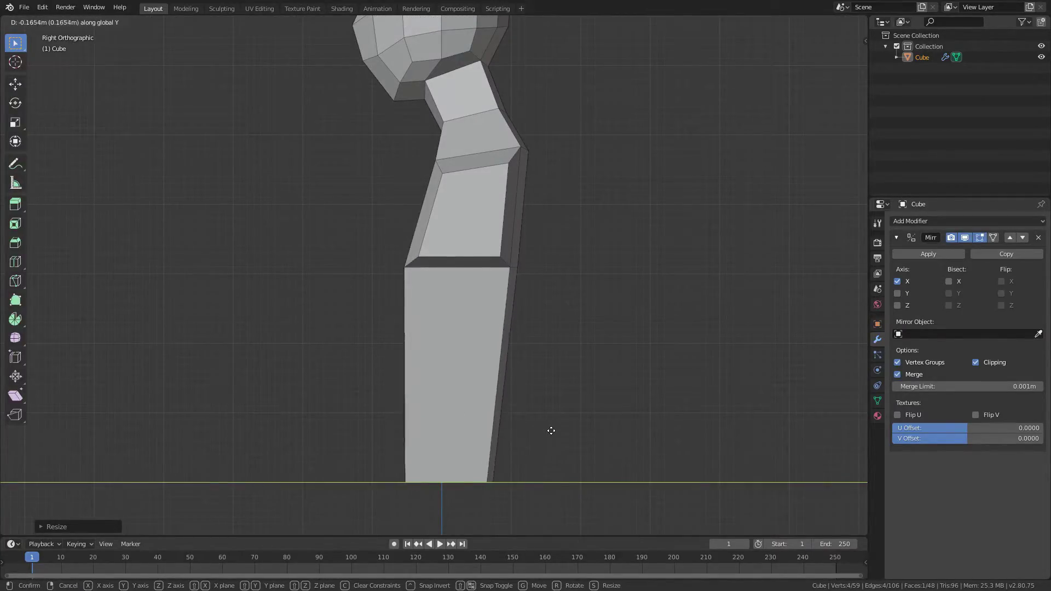
pyautogui.click(548, 431)
pyautogui.scroll(-2, 576, 153)
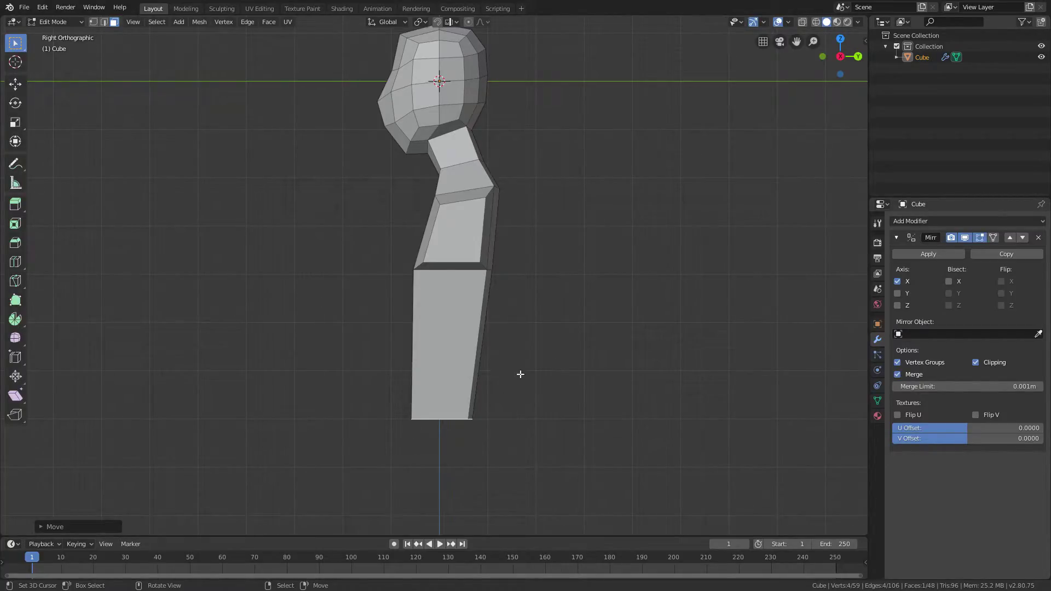
# Step: Add a centered horizontal loop cut across the lower torso for the waist
pyautogui.moveTo(467, 364); pyautogui.dragTo(554, 375, button='middle')
pyautogui.scroll(-2, 568, 359)
pyautogui.press('Tab')
pyautogui.press('KP_1')
pyautogui.press('Tab')
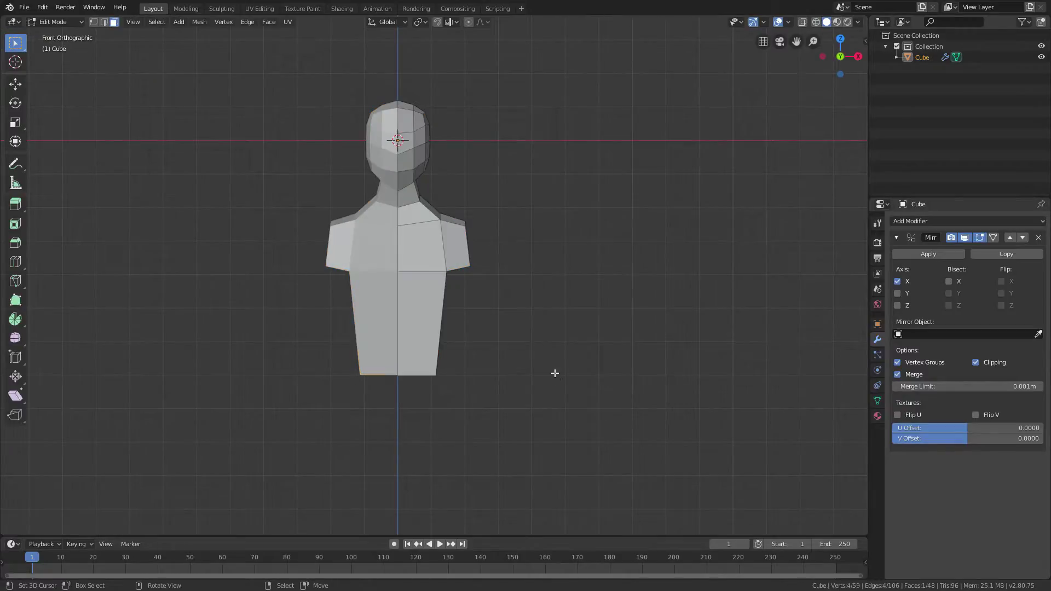
pyautogui.moveTo(476, 375); pyautogui.dragTo(387, 361, button='middle')
pyautogui.press('KP_1')
pyautogui.scroll(3, 458, 347)
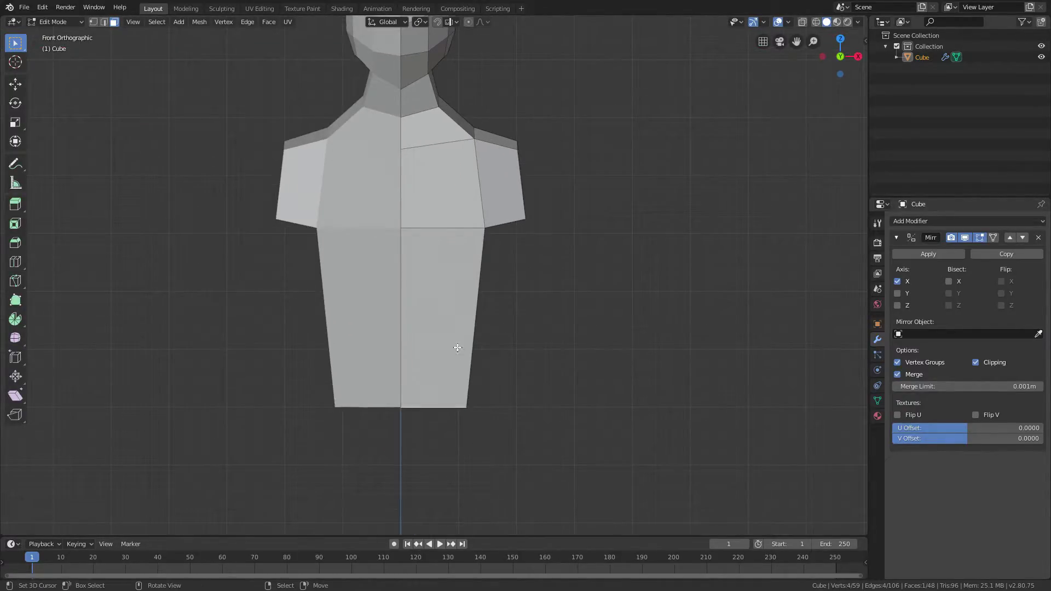
pyautogui.click(450, 310)
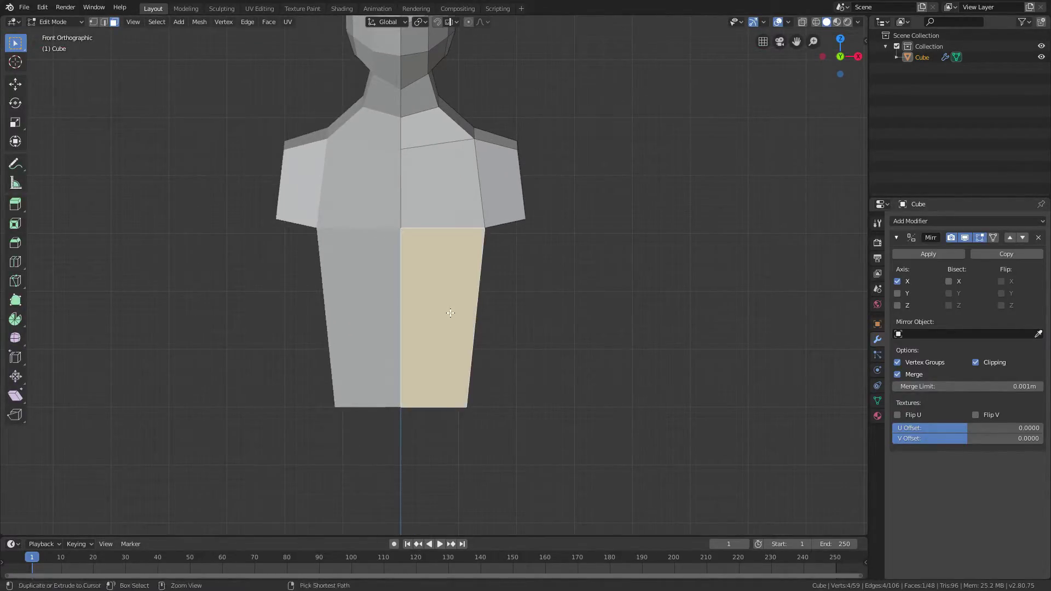
pyautogui.click(412, 331)
pyautogui.rightClick(412, 332)
# Step: Switch to wireframe shading and move the outer waist vertices inward along X
pyautogui.press('Tab')
pyautogui.press('Tab')
pyautogui.press('z')
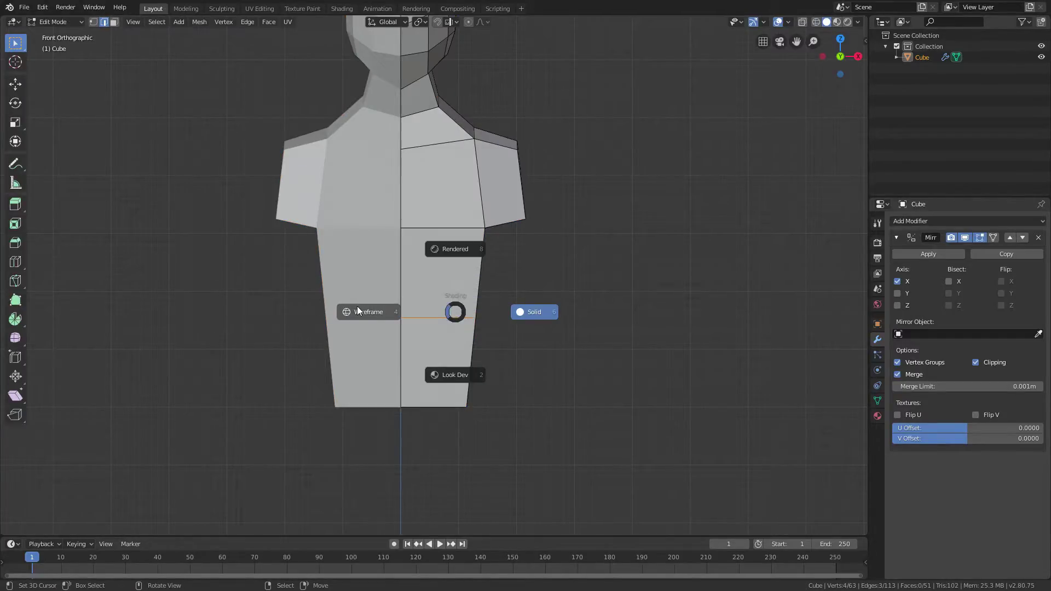
pyautogui.click(357, 311)
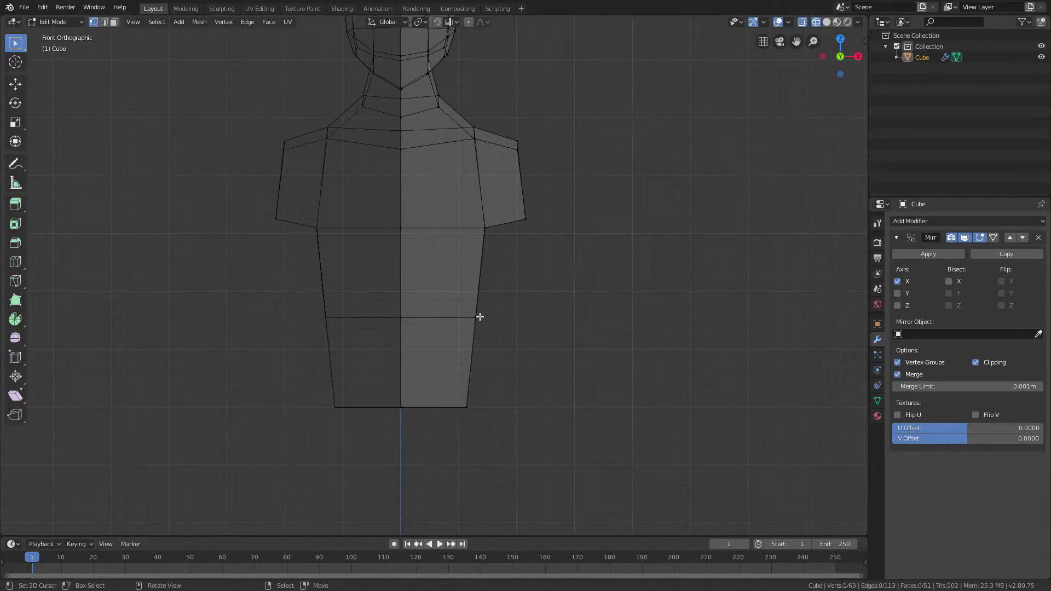
pyautogui.click(480, 317)
pyautogui.press('g')
pyautogui.press('x')
pyautogui.click(469, 317)
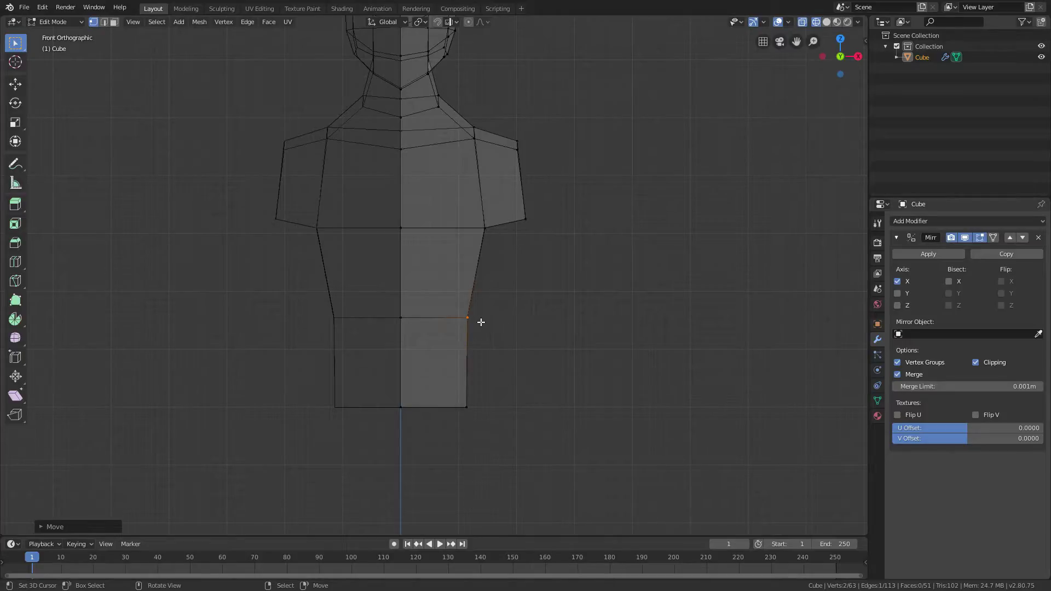
# Step: Move the outer vertices at the torso's bottom outward along X and return to solid shading
pyautogui.press('g')
pyautogui.press('x')
pyautogui.click(486, 405)
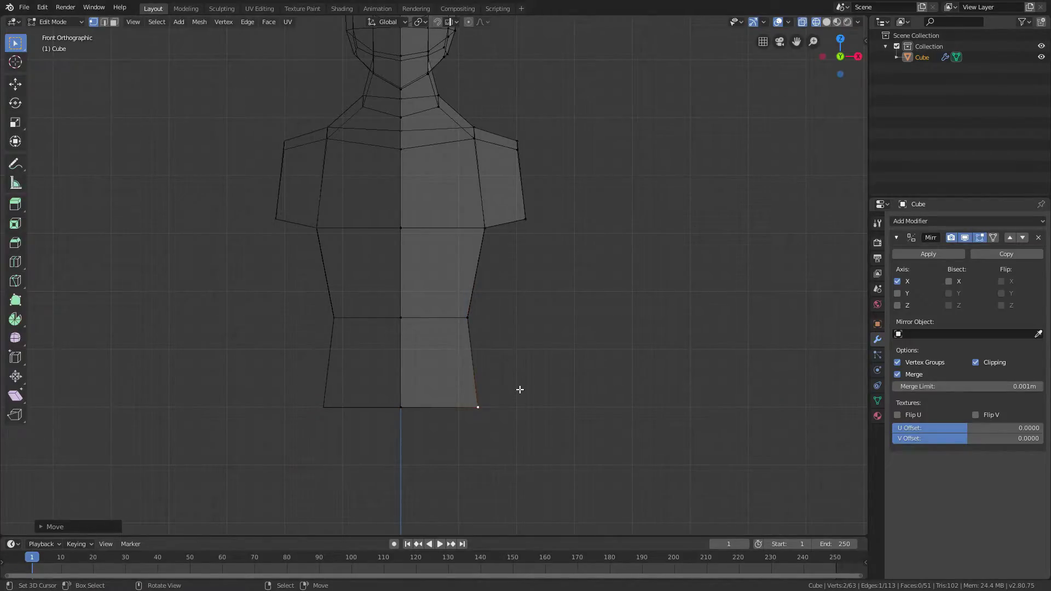
pyautogui.press('z')
pyautogui.click(677, 394)
pyautogui.moveTo(657, 395)
pyautogui.mouseDown(button='middle')
pyautogui.moveTo(564, 406)
pyautogui.moveTo(574, 416)
pyautogui.moveTo(544, 396)
pyautogui.moveTo(265, 395)
pyautogui.moveTo(550, 384)
pyautogui.mouseUp(button='middle')
pyautogui.press('Tab')
pyautogui.scroll(-4, 559, 407)
pyautogui.press('KP_1')
pyautogui.press('g')
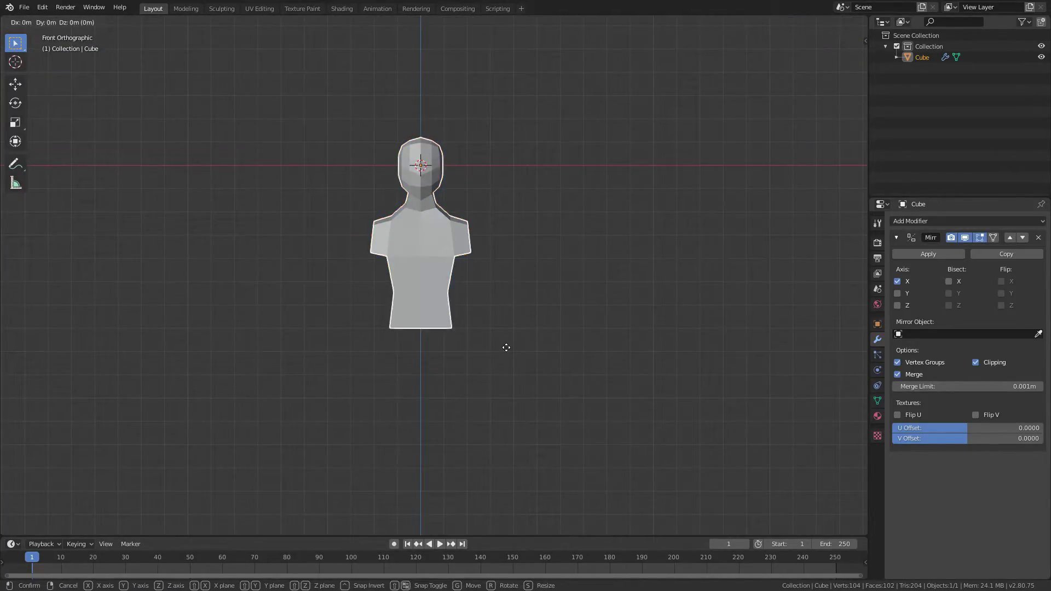
pyautogui.press('z')
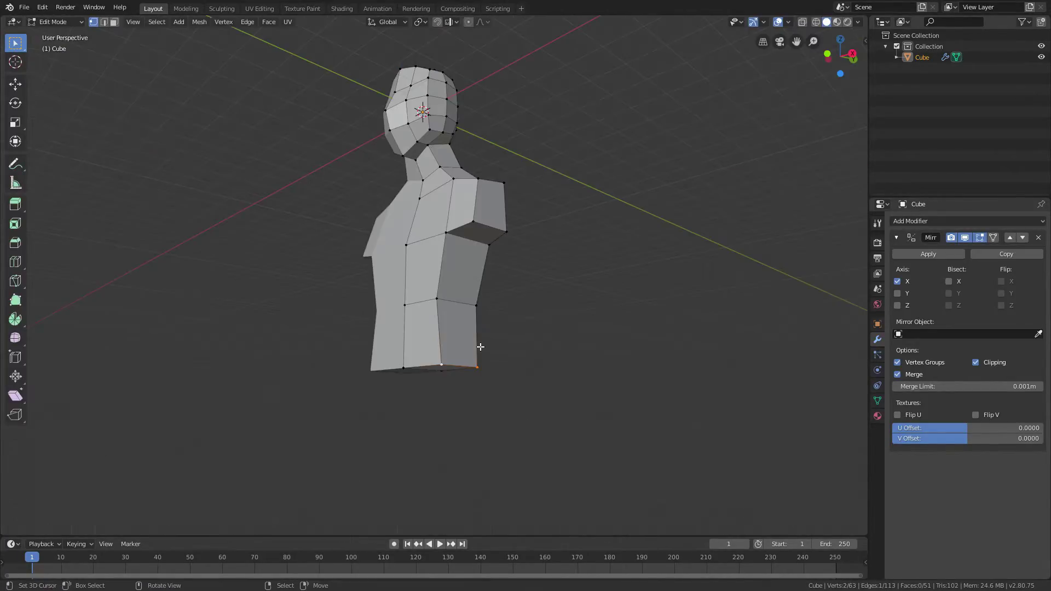
# Step: Try to extrude the torso's bottom face in front view and undo the extrusion
pyautogui.press('KP_1')
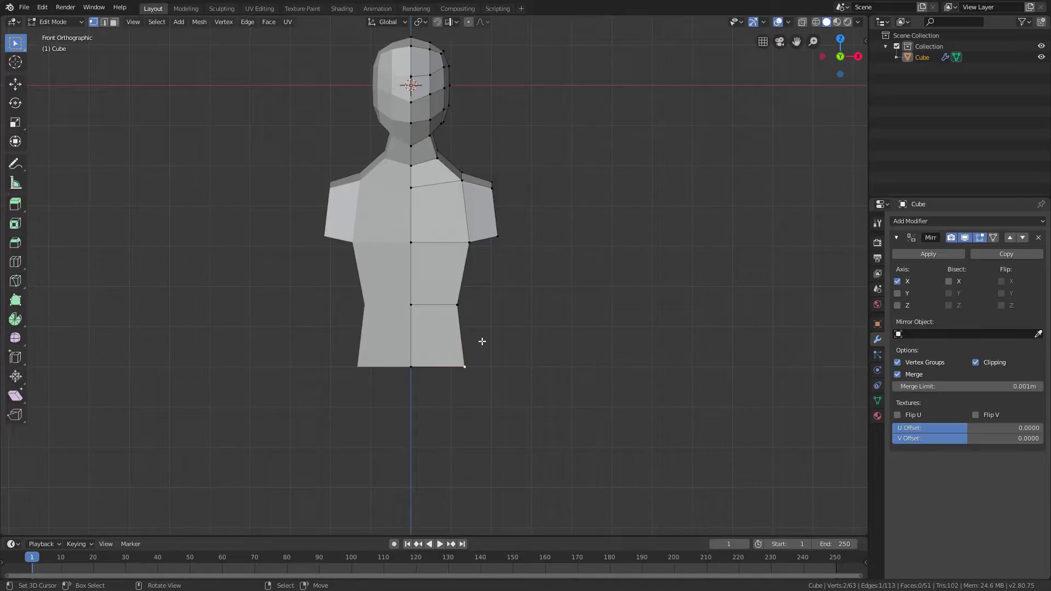
pyautogui.press('3')
pyautogui.moveTo(482, 341); pyautogui.dragTo(491, 261, button='middle')
pyautogui.click(483, 347)
pyautogui.press('KP_1')
pyautogui.scroll(3, 479, 258)
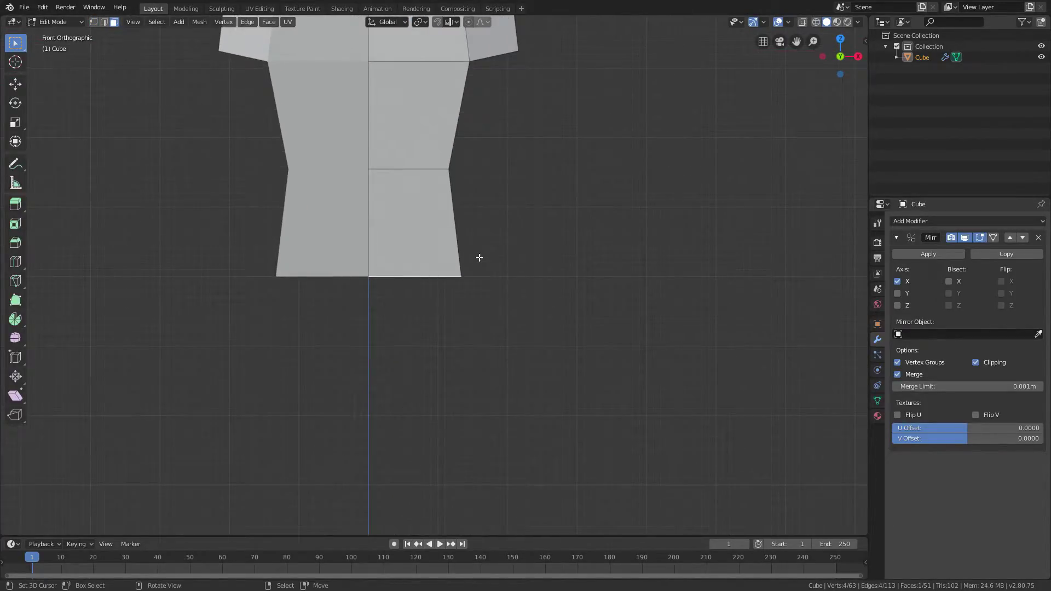
pyautogui.press('e')
pyautogui.rightClick(482, 292)
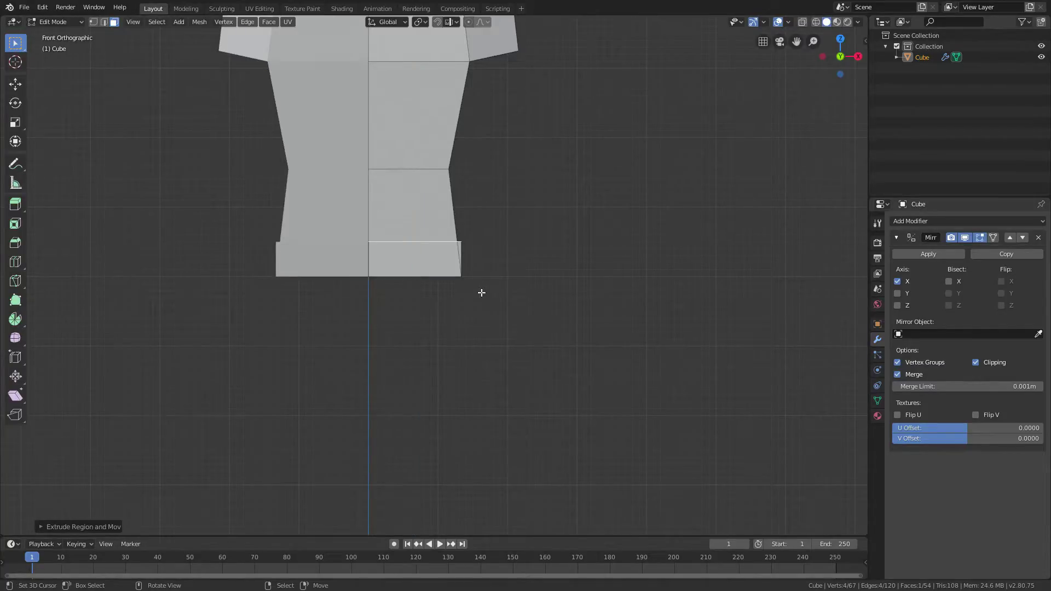
pyautogui.hotkey('ctrl', 'z')
# Step: Extrude the torso's bottom face a short distance downward in front view for the hips
pyautogui.moveTo(470, 300); pyautogui.dragTo(431, 262, button='middle')
pyautogui.rightClick(430, 261)
pyautogui.rightClick(431, 268)
pyautogui.press('KP_1')
pyautogui.press('e')
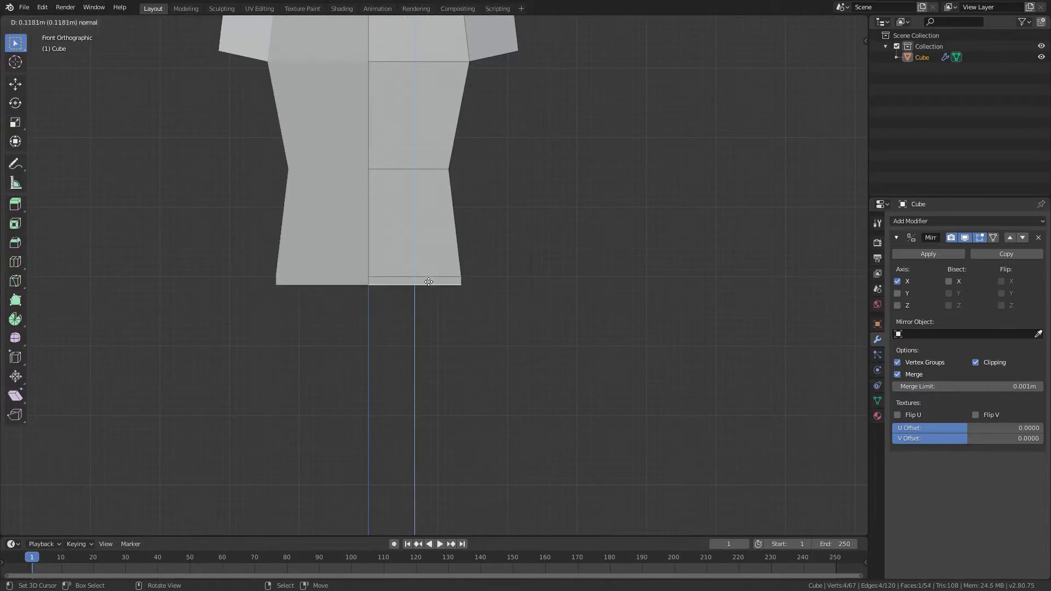
pyautogui.click(449, 313)
# Step: Move the two outer vertices of the hips' lower edge inward along X to the center line
pyautogui.moveTo(448, 312); pyautogui.dragTo(437, 343, button='middle')
pyautogui.scroll(-2, 451, 283)
pyautogui.press('1')
pyautogui.rightClick(449, 284)
pyautogui.keyDown('shift'); pyautogui.rightClick(453, 310); pyautogui.keyUp('shift')
pyautogui.scroll(2, 437, 342)
pyautogui.press('KP_1')
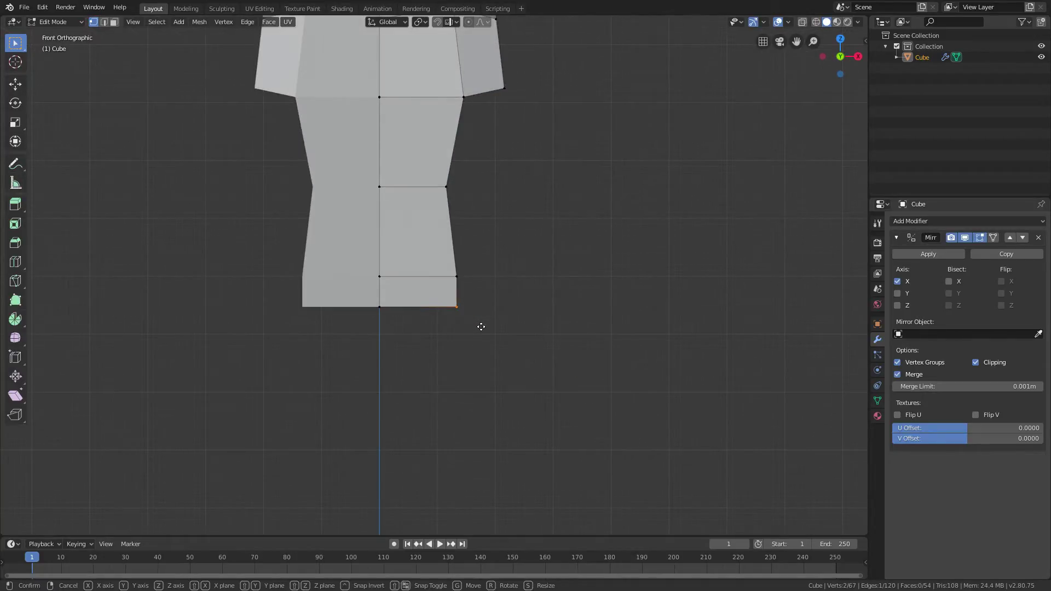
pyautogui.press('g')
pyautogui.press('x')
pyautogui.click(409, 340)
# Step: Extrude the slanted face under the hips downward in front view and reposition its end to form the upper leg
pyautogui.moveTo(404, 329); pyautogui.dragTo(486, 275, button='middle')
pyautogui.press('3')
pyautogui.rightClick(428, 309)
pyautogui.press('KP_1')
pyautogui.scroll(-3, 486, 325)
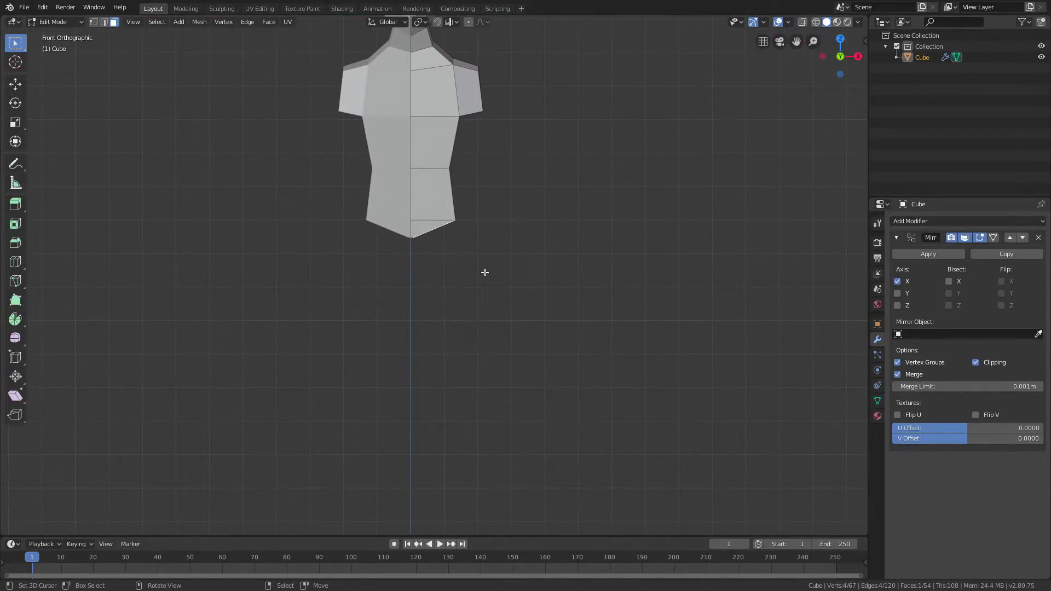
pyautogui.press('e')
pyautogui.press('z')
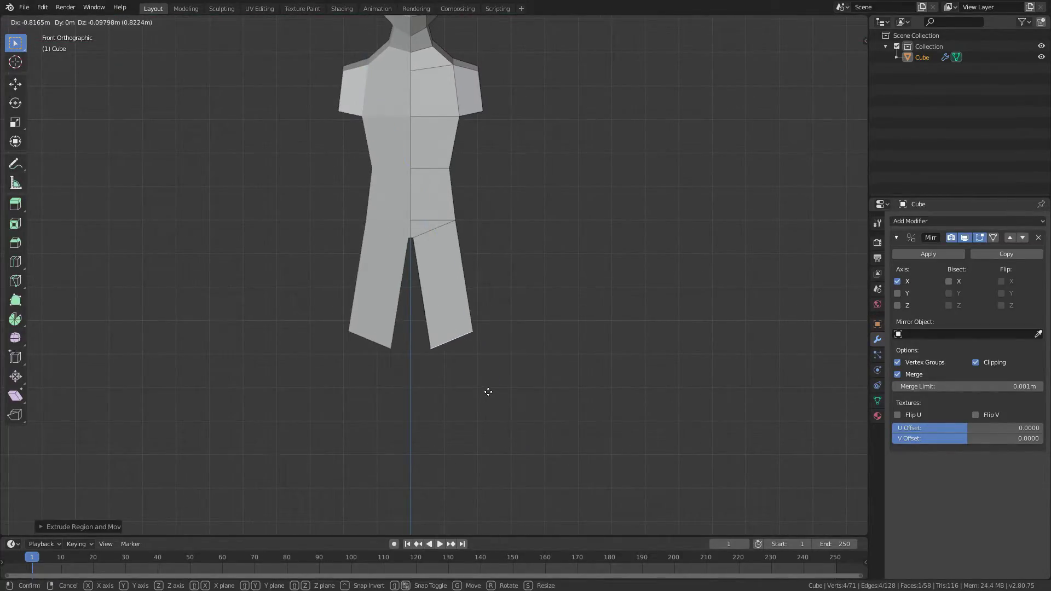
pyautogui.click(476, 392)
# Step: Flatten the leg's end face with a Z scale of 0 and shift it along X
pyautogui.press('s')
pyautogui.press('z')
pyautogui.press('0')
pyautogui.click(480, 391)
pyautogui.press('g')
pyautogui.press('x')
pyautogui.click(479, 391)
# Step: Move the rear inner vertex at the top of the leg along X in vertex selection mode
pyautogui.moveTo(478, 391); pyautogui.dragTo(387, 274, button='middle')
pyautogui.scroll(2, 387, 275)
pyautogui.moveTo(487, 273); pyautogui.dragTo(478, 249, button='middle')
pyautogui.press('Tab')
pyautogui.press('Tab')
pyautogui.press('1')
pyautogui.keyDown('shift'); pyautogui.moveTo(482, 213); pyautogui.dragTo(393, 245, button='middle'); pyautogui.keyUp('shift')
pyautogui.press('g')
pyautogui.press('x')
pyautogui.click(412, 234)
# Step: Readjust the leg's rear inner top vertex along X and shift it along Y
pyautogui.press('g')
pyautogui.press('y')
pyautogui.press('x')
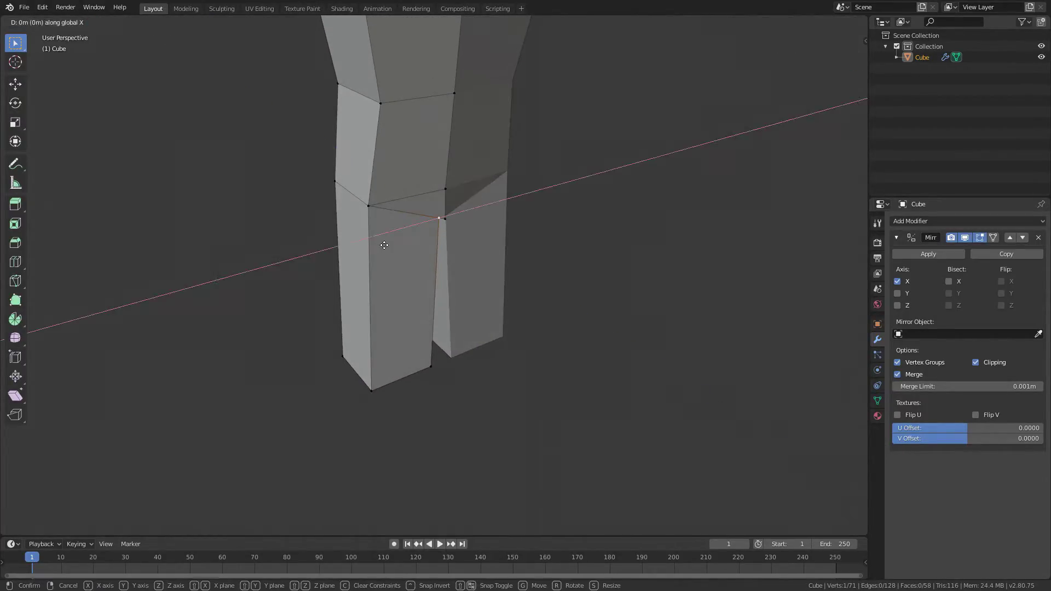
pyautogui.click(382, 251)
pyautogui.press('g')
pyautogui.press('y')
pyautogui.click(391, 245)
# Step: Select the rear crotch vertex at the center line and move it along Y
pyautogui.moveTo(446, 198); pyautogui.dragTo(448, 204, button='right')
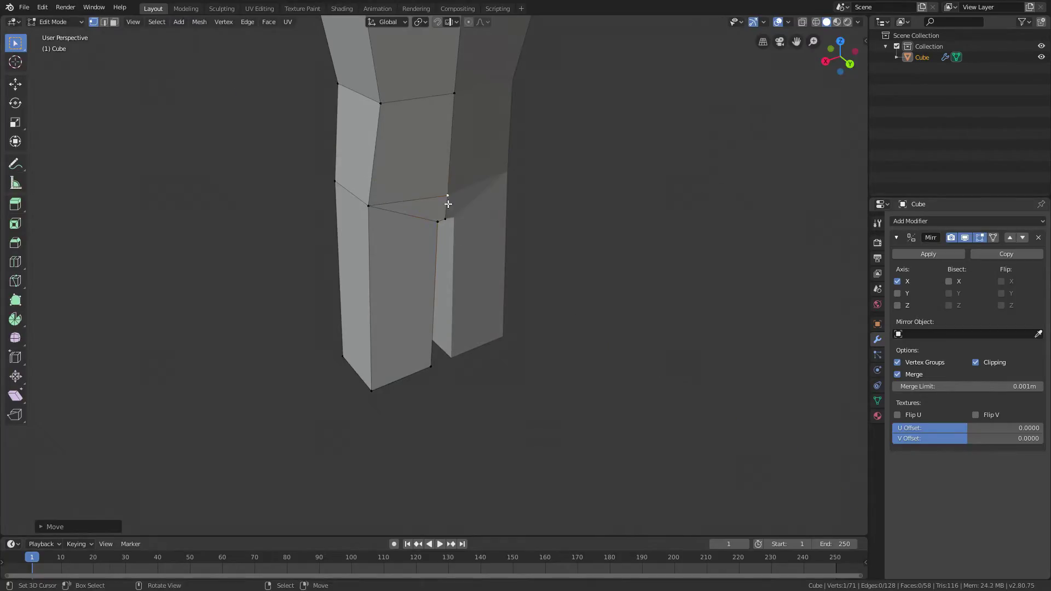
pyautogui.keyDown('shift'); pyautogui.rightClick(445, 219); pyautogui.keyUp('shift')
pyautogui.moveTo(451, 217); pyautogui.dragTo(486, 204, button='middle')
pyautogui.keyDown('shift'); pyautogui.rightClick(444, 211); pyautogui.keyUp('shift')
pyautogui.rightClick(444, 215)
pyautogui.press('g')
pyautogui.press('y')
pyautogui.click(444, 215)
# Step: Select the four vertices of the rear crotch face and move them about 0.48 m along Y
pyautogui.keyDown('shift'); pyautogui.rightClick(440, 216); pyautogui.keyUp('shift')
pyautogui.keyDown('shift'); pyautogui.rightClick(386, 189); pyautogui.keyUp('shift')
pyautogui.keyDown('shift'); pyautogui.rightClick(442, 188); pyautogui.keyUp('shift')
pyautogui.press('g')
pyautogui.press('y')
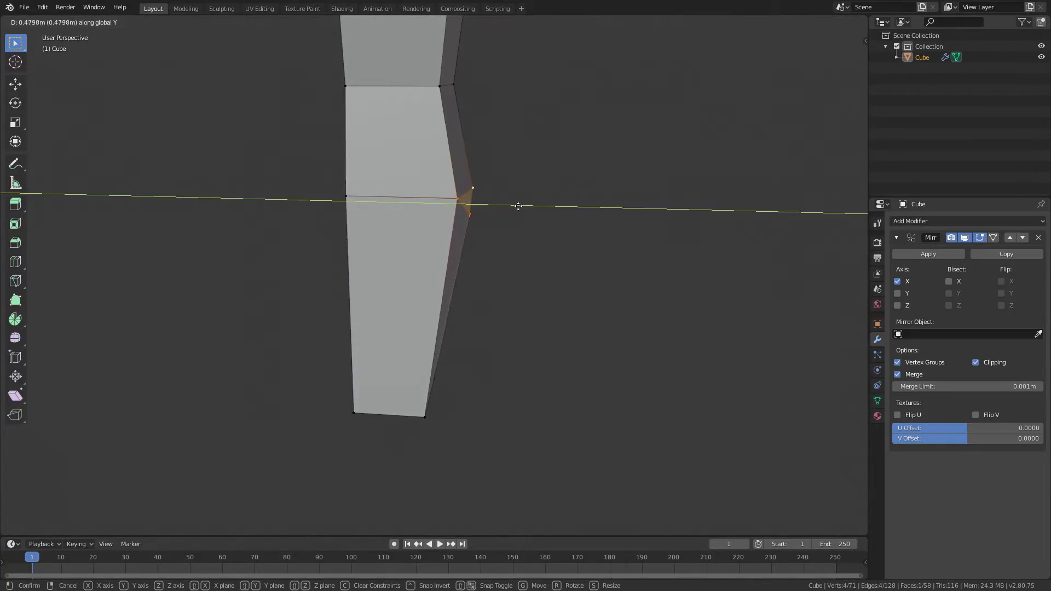
pyautogui.click(522, 207)
pyautogui.press('Tab')
pyautogui.moveTo(518, 236); pyautogui.dragTo(569, 265, button='middle')
pyautogui.scroll(-2, 533, 236)
pyautogui.scroll(-3, 592, 242)
# Step: Add an edge loop across the thigh and move its outer edge outward along X
pyautogui.press('KP_1')
pyautogui.keyDown('shift'); pyautogui.moveTo(472, 346); pyautogui.dragTo(488, 376, button='middle'); pyautogui.keyUp('shift')
pyautogui.scroll(4, 482, 276)
pyautogui.press('Tab')
pyautogui.scroll(1, 490, 263)
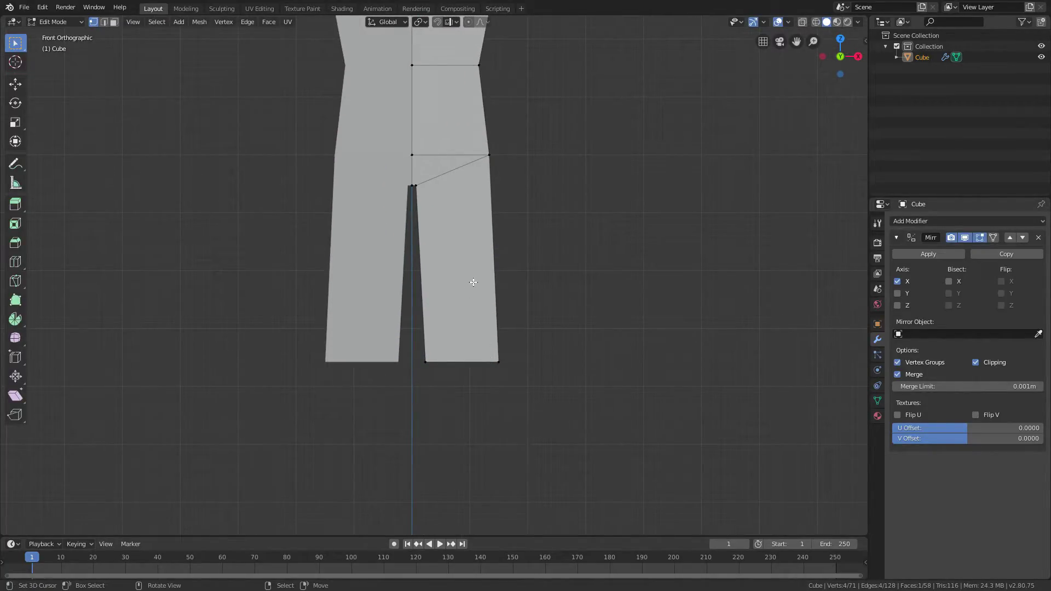
pyautogui.moveTo(438, 259); pyautogui.dragTo(494, 261)
pyautogui.moveTo(495, 257); pyautogui.dragTo(520, 282, button='middle')
pyautogui.press('g')
pyautogui.press('x')
pyautogui.click(511, 283)
# Step: Extrude the leg's bottom face a short distance downward to form the knee section
pyautogui.press('Tab')
pyautogui.press('Tab')
pyautogui.scroll(-4, 520, 281)
pyautogui.press('Tab')
pyautogui.press('KP_1')
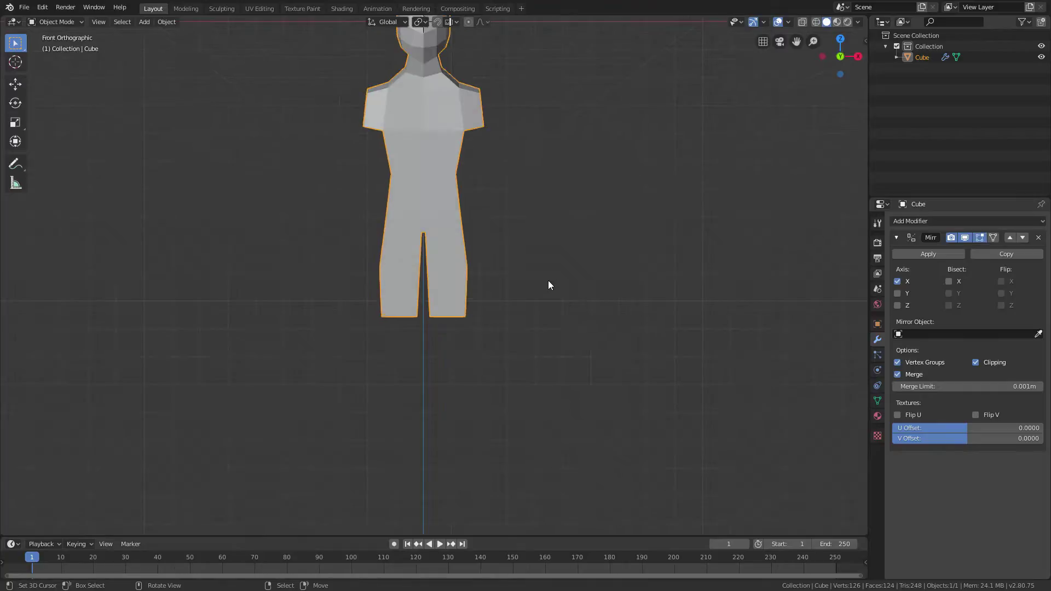
pyautogui.press('Tab')
pyautogui.scroll(3, 500, 295)
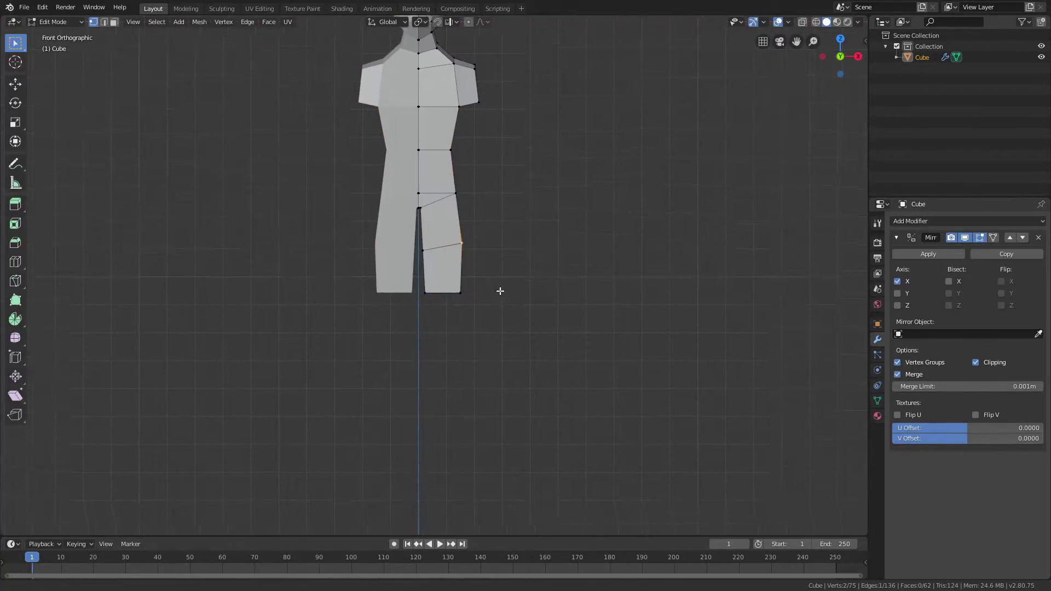
pyautogui.press('z')
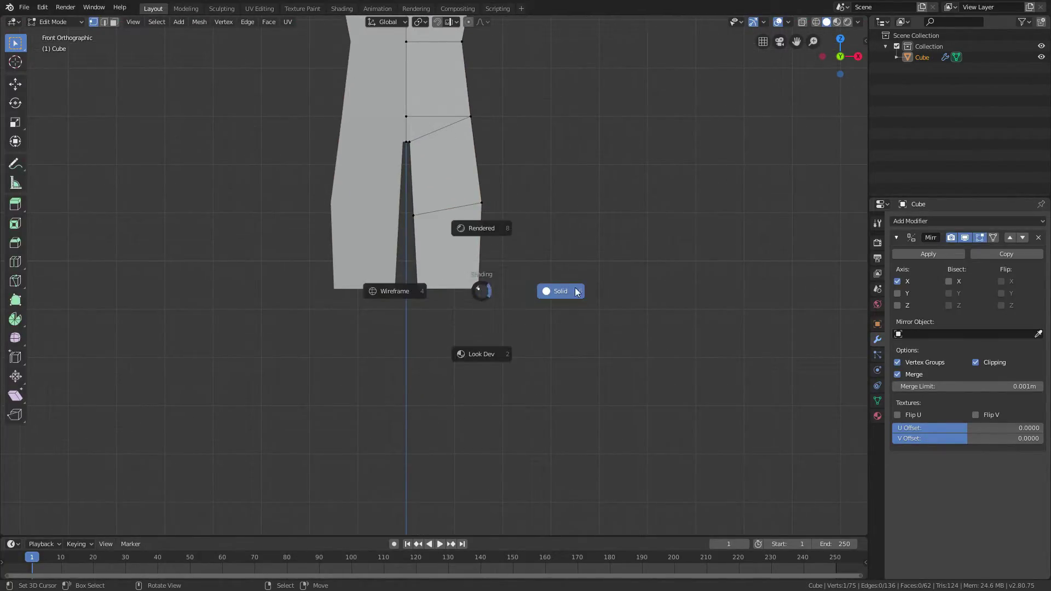
pyautogui.click(558, 300)
pyautogui.moveTo(559, 300)
pyautogui.mouseDown(button='middle')
pyautogui.moveTo(551, 281)
pyautogui.moveTo(481, 295)
pyautogui.mouseUp(button='middle')
pyautogui.press('KP_1')
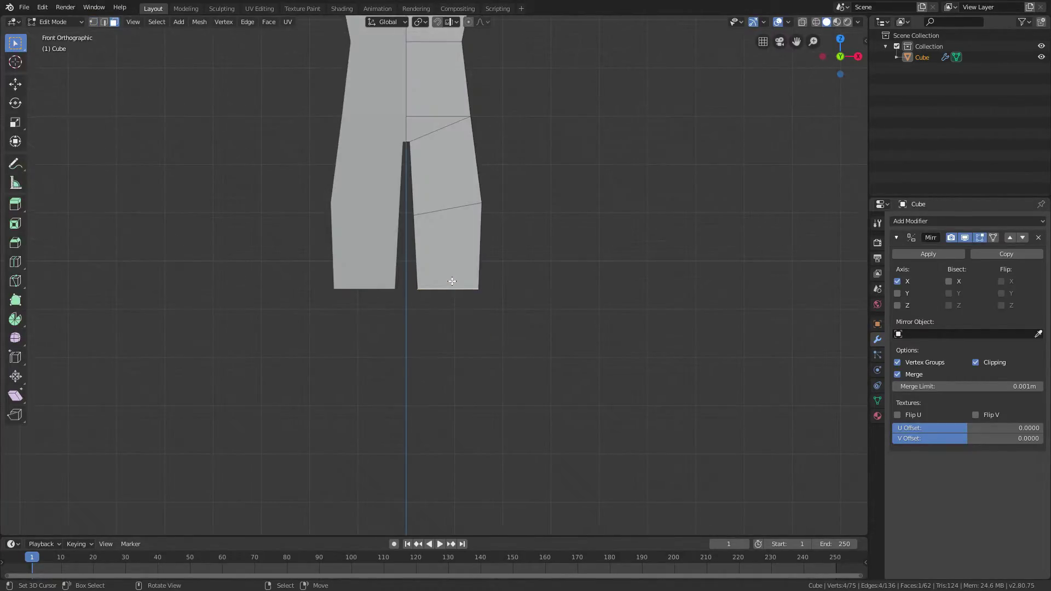
pyautogui.press('e')
pyautogui.click(437, 312)
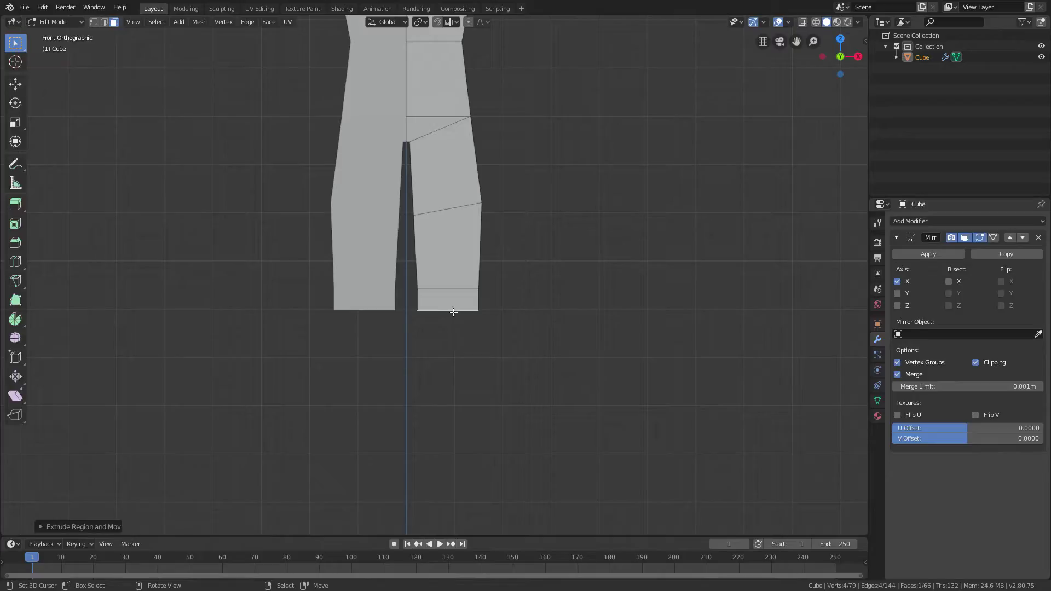
# Step: Extrude the leg's bottom face further down to form the lower leg
pyautogui.press('KP_3')
pyautogui.moveTo(399, 321); pyautogui.dragTo(507, 295, button='middle')
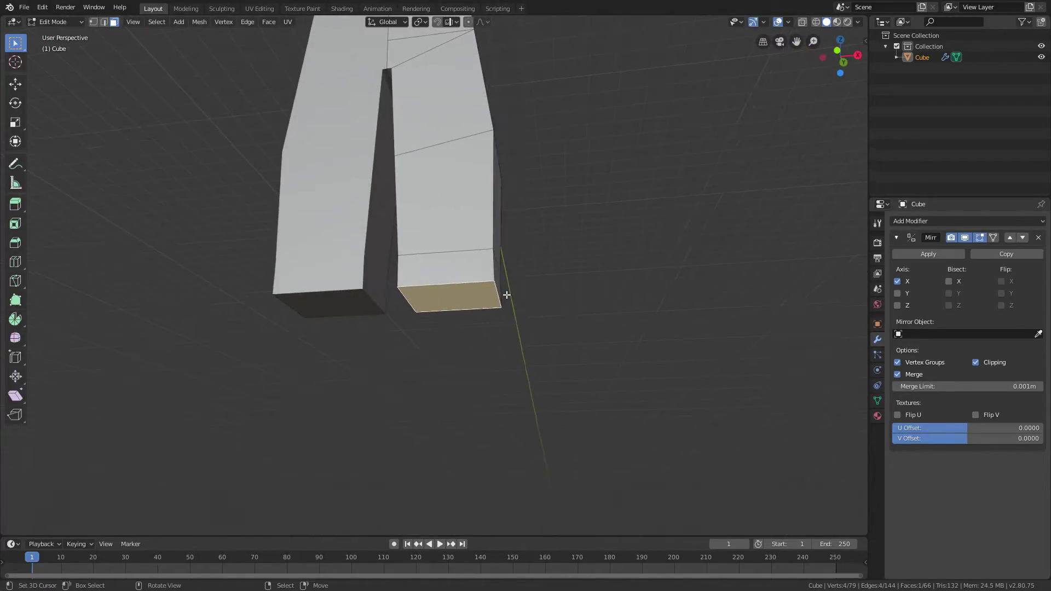
pyautogui.press('KP_1')
pyautogui.press('e')
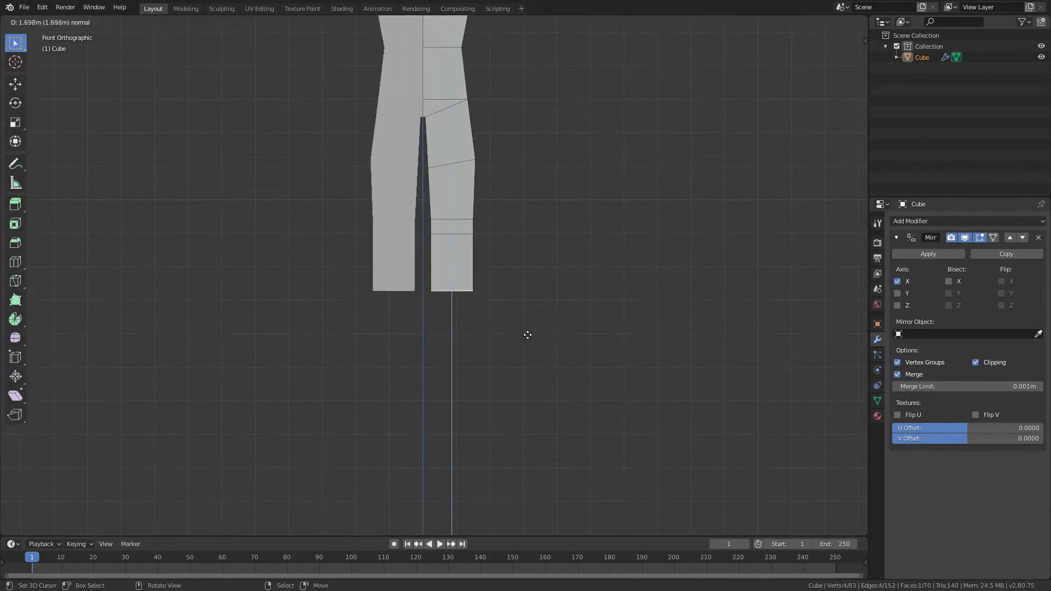
pyautogui.click(531, 399)
# Step: Scale down the lower leg's end face to taper it to the ankle and shift it slightly along X
pyautogui.moveTo(559, 357); pyautogui.dragTo(502, 366, button='middle')
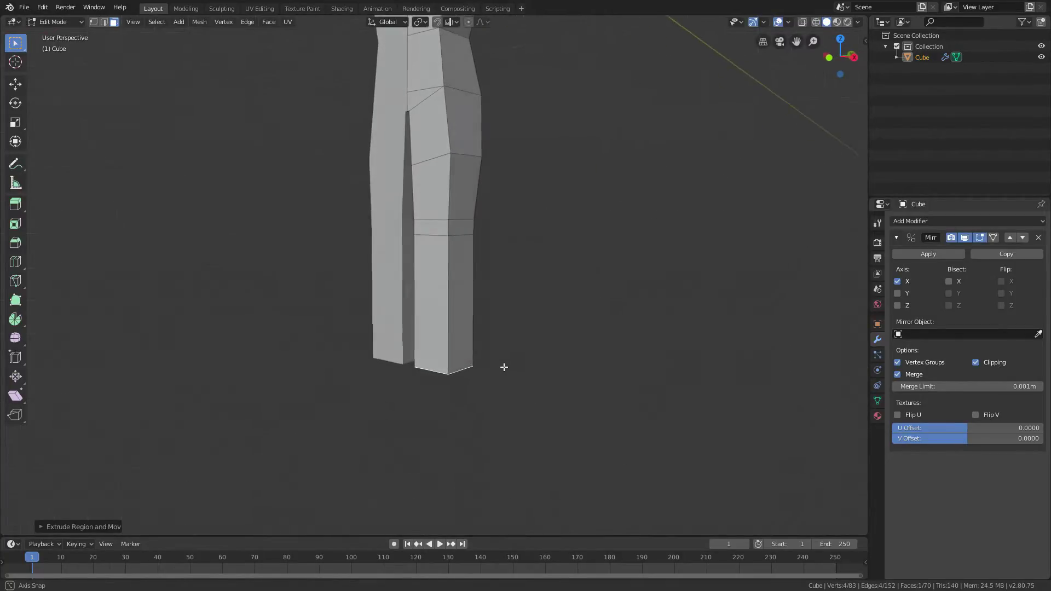
pyautogui.press('s')
pyautogui.click(572, 356)
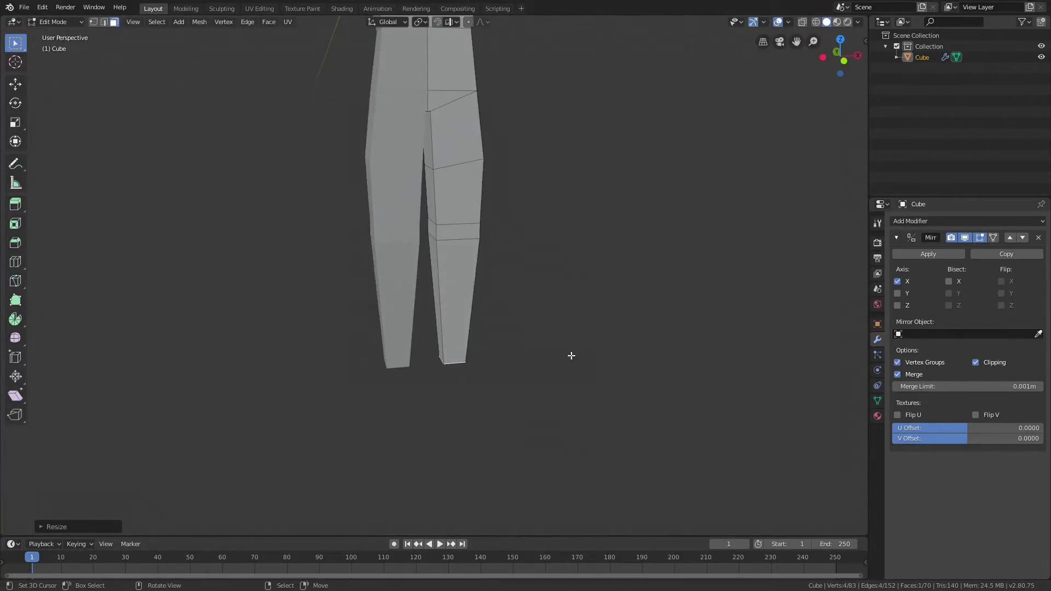
pyautogui.press('KP_1')
pyautogui.press('g')
pyautogui.press('x')
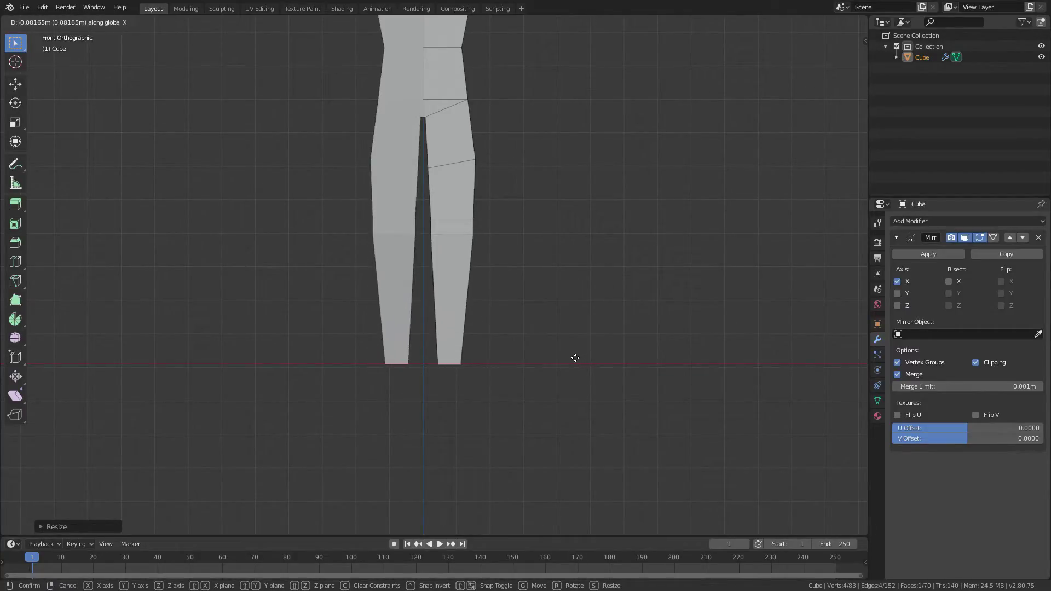
pyautogui.click(574, 358)
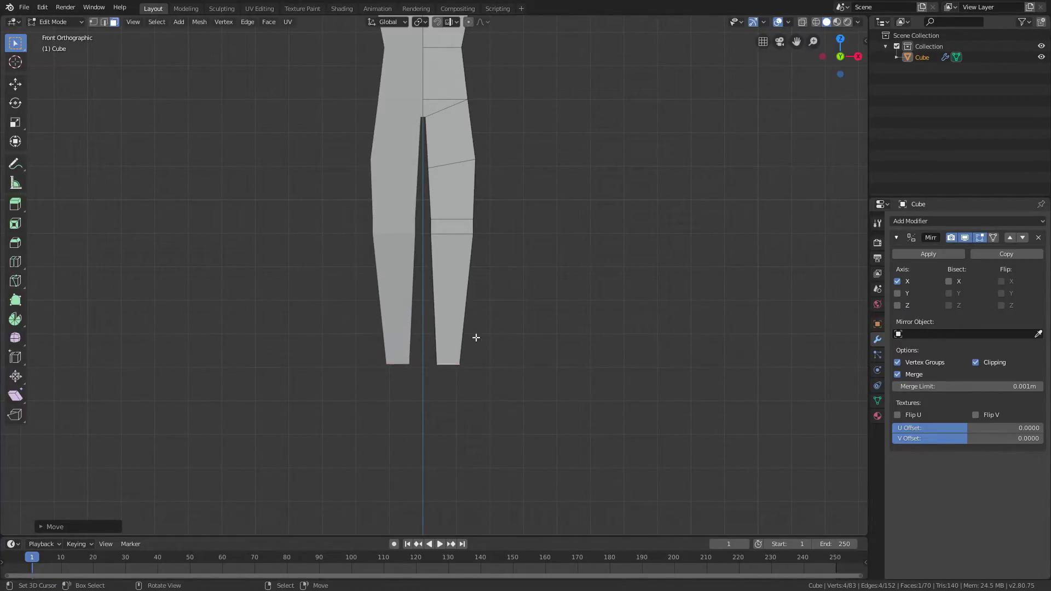
# Step: Add an edge loop around the lower leg and slide it up toward the knee for the calf
pyautogui.scroll(3, 471, 393)
pyautogui.scroll(-3, 469, 274)
pyautogui.scroll(2, 455, 265)
pyautogui.hotkey('ctrl', 'r')
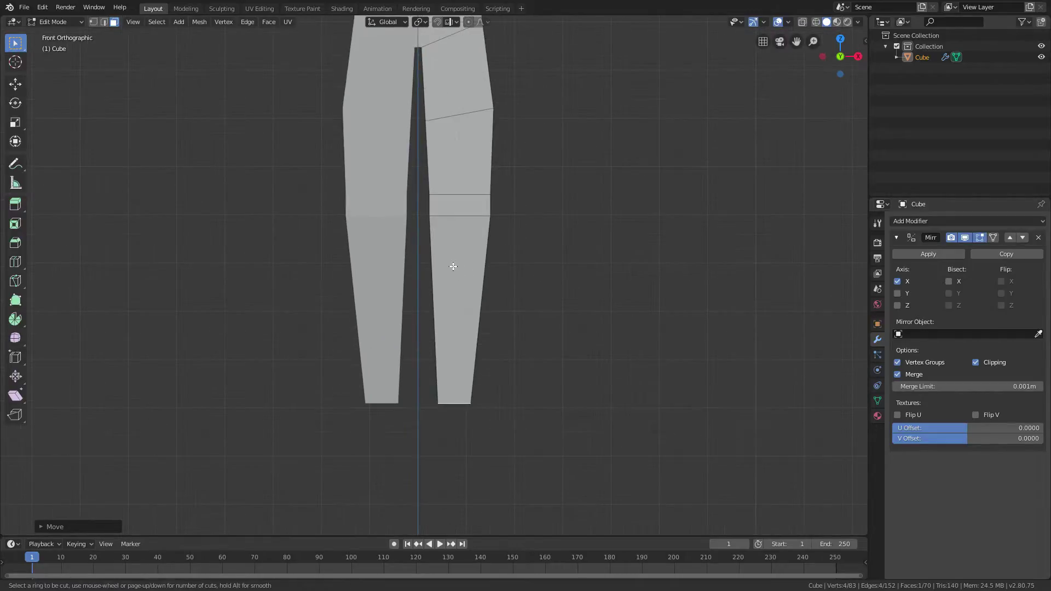
pyautogui.click(445, 258)
pyautogui.click(454, 220)
pyautogui.moveTo(454, 221); pyautogui.dragTo(424, 263, button='middle')
# Step: Move the calf loop's rear edge about 0.2 m back along Y and its front vertex about 0.06 m forward
pyautogui.press('1')
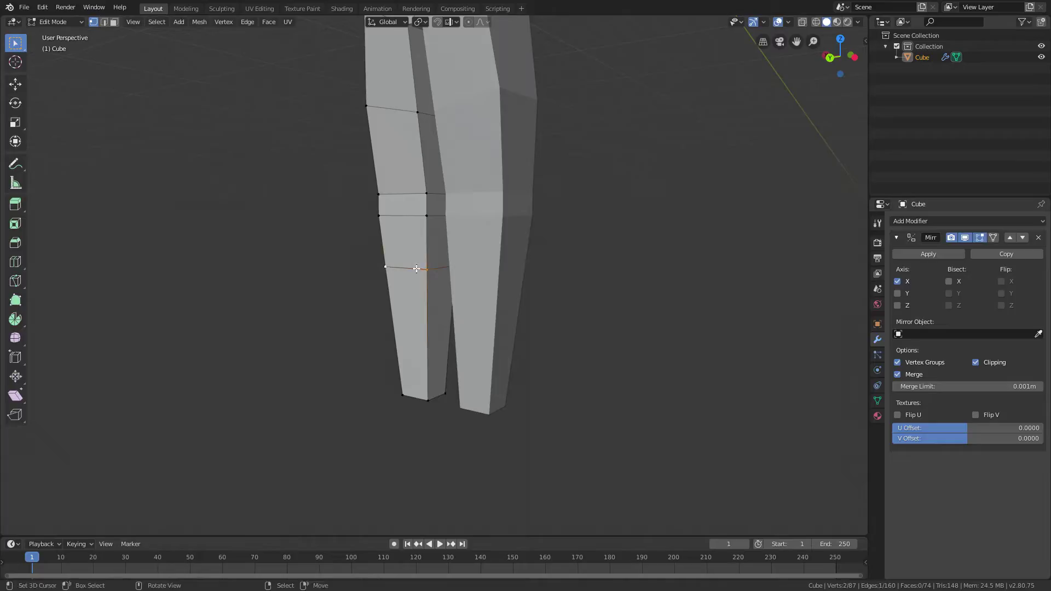
pyautogui.press('KP_3')
pyautogui.press('g')
pyautogui.press('y')
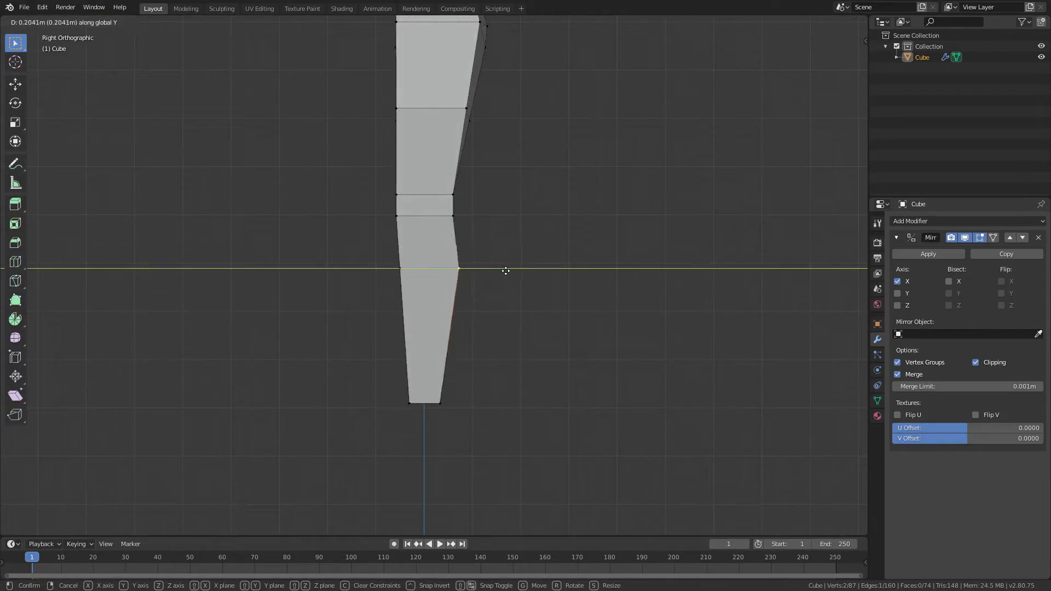
pyautogui.click(506, 271)
pyautogui.press('g')
pyautogui.press('y')
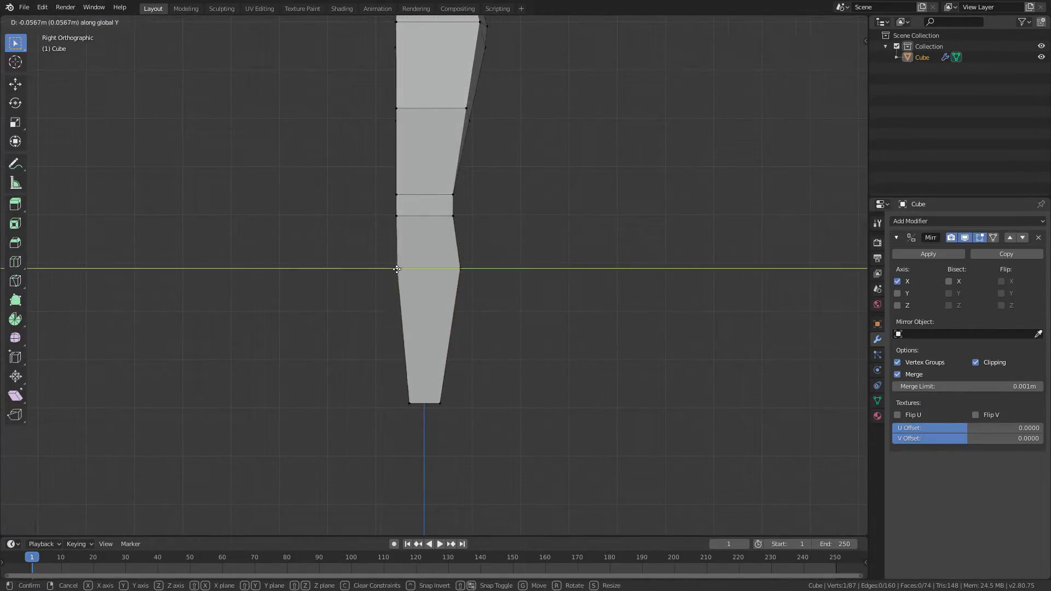
pyautogui.click(398, 269)
# Step: Spread the rear of the knee by edge sliding its lower rear edge down and its upper rear edge up
pyautogui.moveTo(462, 263); pyautogui.dragTo(427, 265, button='middle')
pyautogui.scroll(2, 445, 268)
pyautogui.keyDown('shift'); pyautogui.rightClick(468, 258); pyautogui.keyUp('shift')
pyautogui.scroll(-7, 465, 258)
pyautogui.scroll(7, 461, 278)
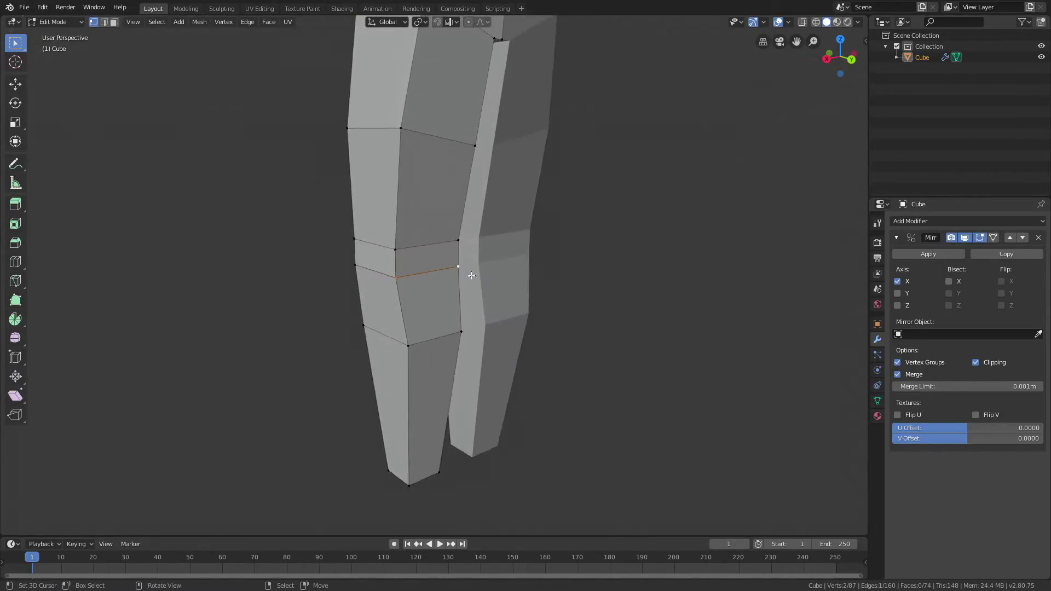
pyautogui.scroll(1, 491, 270)
pyautogui.press('g')
pyautogui.press('g')
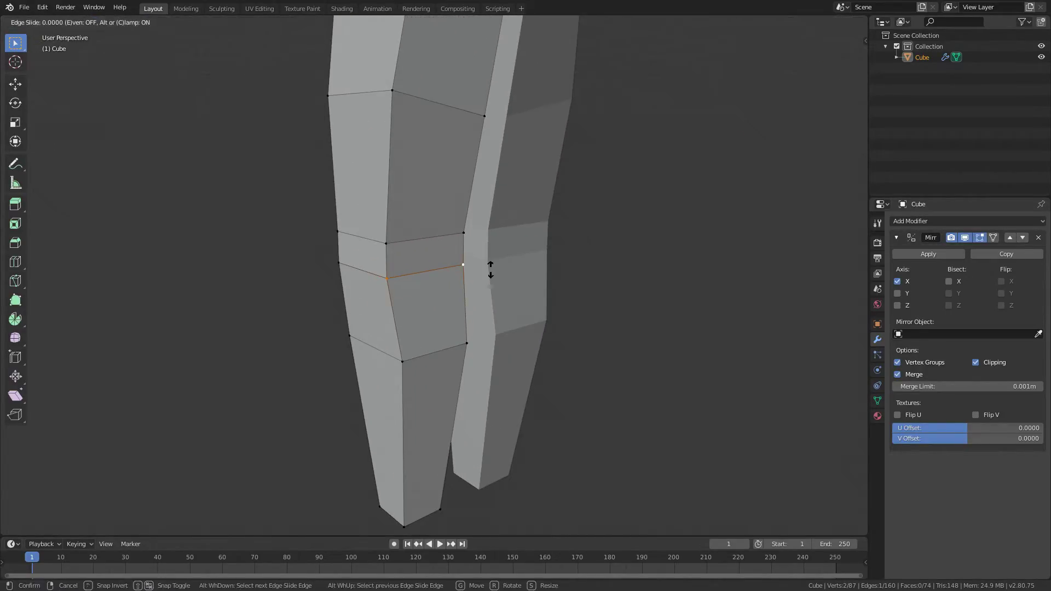
pyautogui.click(496, 285)
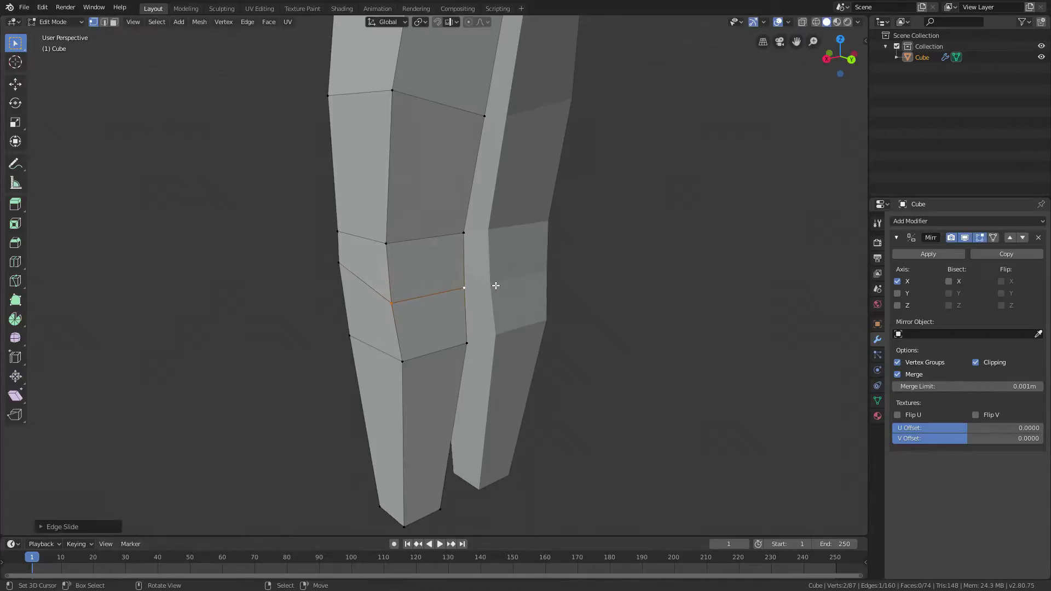
pyautogui.press('g')
pyautogui.press('g')
pyautogui.click(461, 221)
# Step: Edge slide the upper and lower front knee edges slightly toward each other
pyautogui.moveTo(461, 221); pyautogui.dragTo(467, 327, button='middle')
pyautogui.click(467, 327)
pyautogui.press('g')
pyautogui.press('g')
pyautogui.click(417, 329)
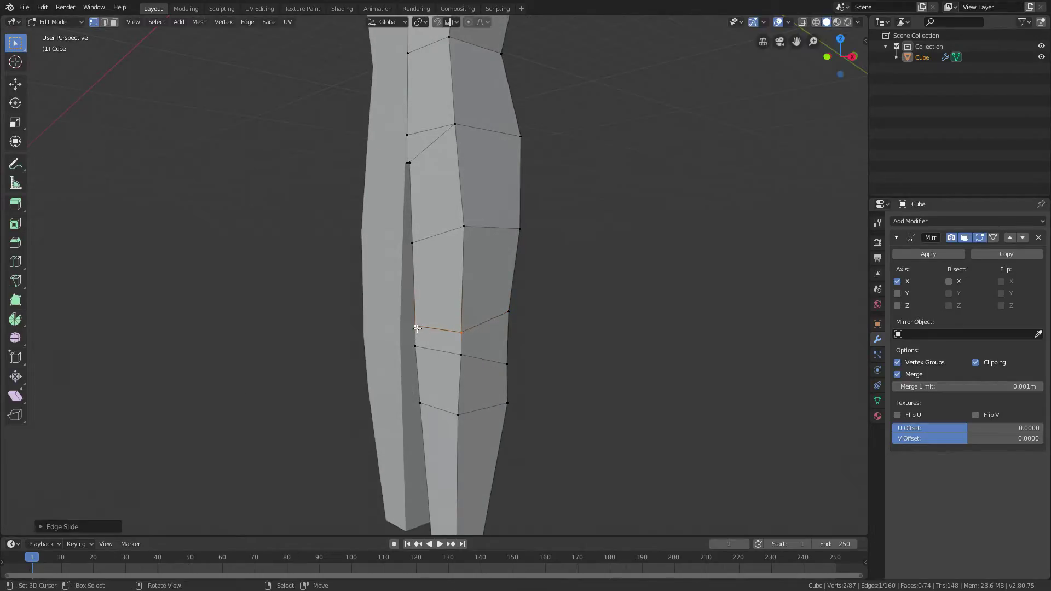
pyautogui.keyDown('shift'); pyautogui.click(455, 352); pyautogui.keyUp('shift')
pyautogui.press('g')
pyautogui.press('g')
pyautogui.click(470, 347)
# Step: Select the vertices of both knee loops, using wireframe shading for circle selection before returning to solid shading
pyautogui.press('KP_1')
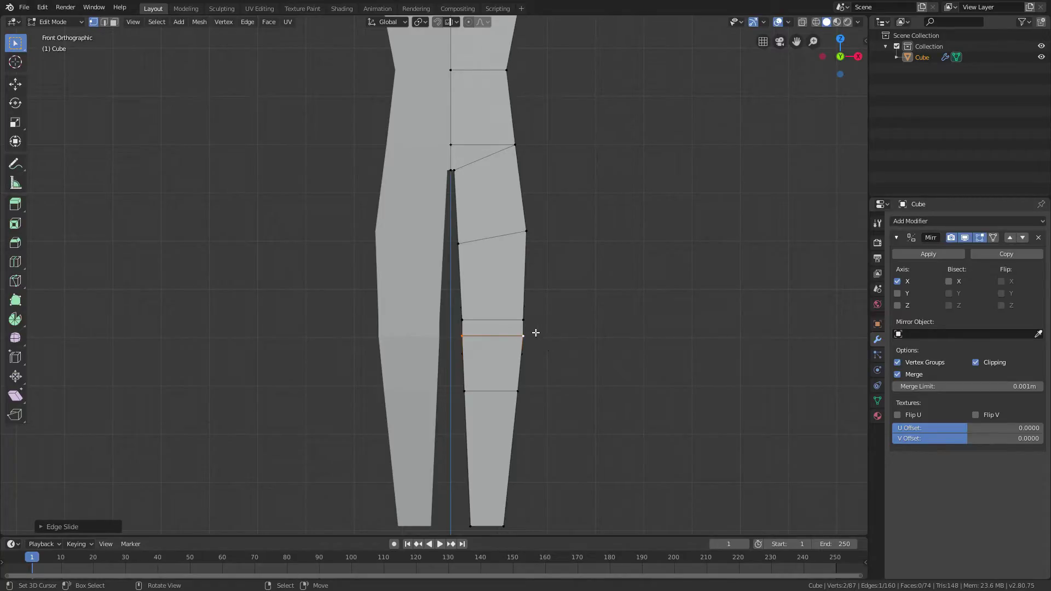
pyautogui.press('z')
pyautogui.click(520, 331)
pyautogui.press('c')
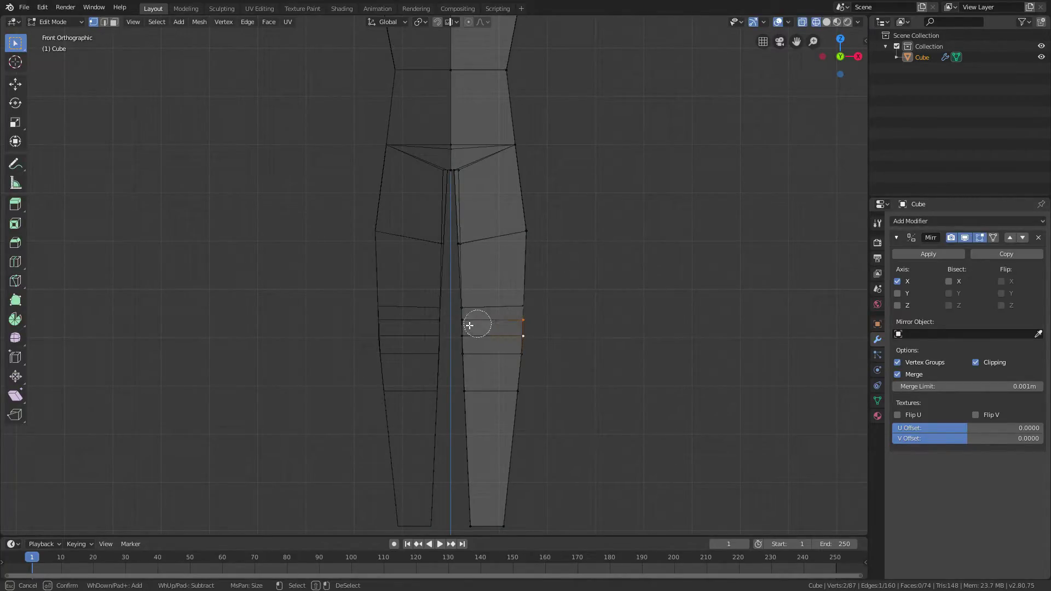
pyautogui.rightClick(551, 323)
pyautogui.press('z')
pyautogui.click(593, 331)
pyautogui.moveTo(608, 331)
pyautogui.mouseDown(button='middle')
pyautogui.moveTo(445, 357)
pyautogui.moveTo(587, 346)
pyautogui.mouseUp(button='middle')
pyautogui.keyDown('shift'); pyautogui.click(512, 322); pyautogui.keyUp('shift')
pyautogui.keyDown('shift'); pyautogui.click(505, 367); pyautogui.keyUp('shift')
pyautogui.keyDown('shift'); pyautogui.click(429, 361); pyautogui.keyUp('shift')
# Step: Narrow the knee by scaling its selected loops along X in front view
pyautogui.press('s')
pyautogui.rightClick(629, 331)
pyautogui.press('KP_1')
pyautogui.press('s')
pyautogui.press('x')
pyautogui.click(612, 332)
pyautogui.press('s')
pyautogui.press('x')
pyautogui.click(610, 333)
# Step: Scale the selected knee loops along Y and move them slightly along Z
pyautogui.moveTo(610, 333); pyautogui.dragTo(534, 336, button='middle')
pyautogui.press('s')
pyautogui.press('y')
pyautogui.click(528, 335)
pyautogui.press('g')
pyautogui.press('z')
pyautogui.click(528, 326)
# Step: Select the four vertices of the front crotch face and move them forward along Y
pyautogui.press('Tab')
pyautogui.moveTo(530, 341); pyautogui.dragTo(704, 353, button='middle')
pyautogui.scroll(2, 462, 278)
pyautogui.press('Tab')
pyautogui.scroll(4, 443, 261)
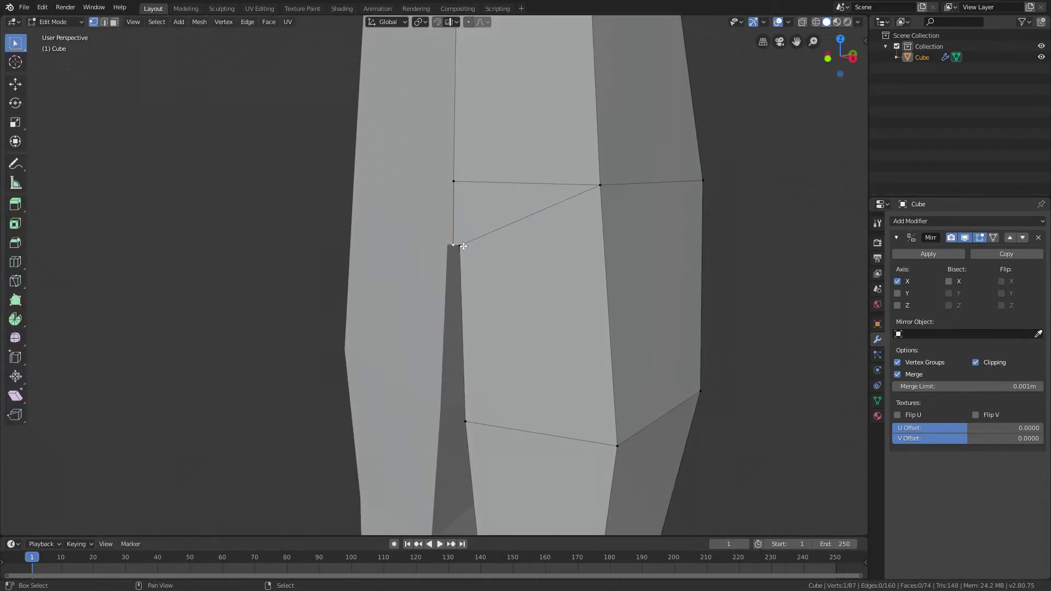
pyautogui.keyDown('shift'); pyautogui.rightClick(595, 186); pyautogui.keyUp('shift')
pyautogui.moveTo(581, 255); pyautogui.dragTo(552, 256, button='middle')
pyautogui.scroll(-5, 509, 235)
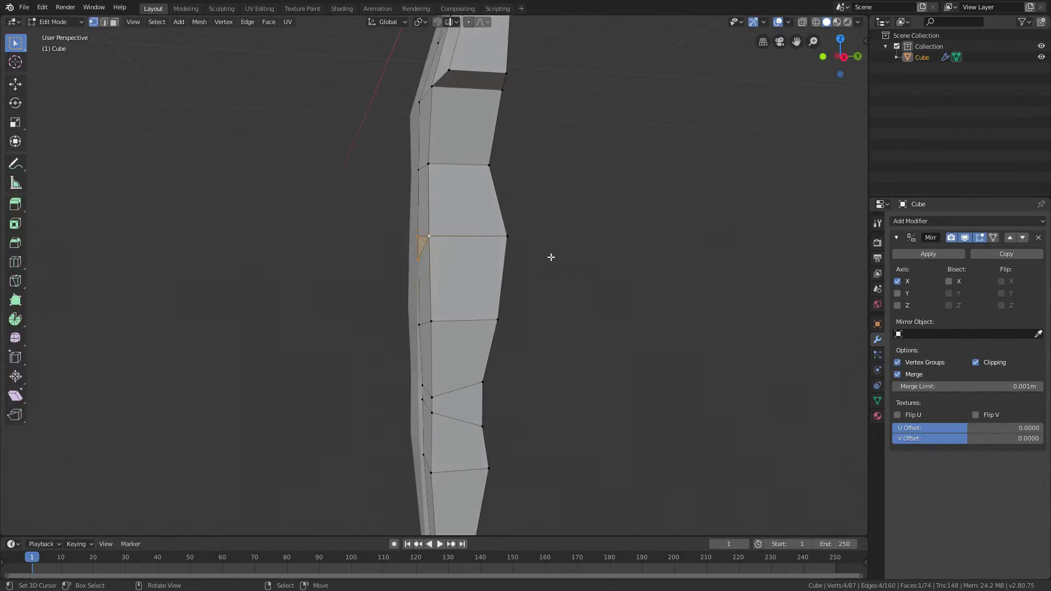
pyautogui.press('g')
pyautogui.press('y')
pyautogui.click(547, 259)
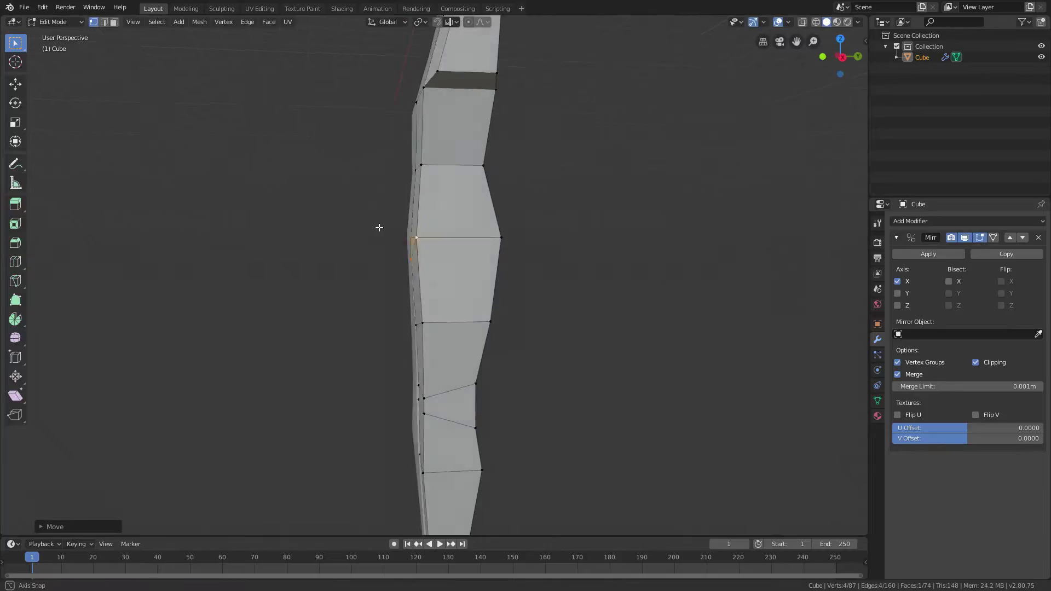
# Step: Readjust the front crotch face along Y and move the adjoining front hip vertex along Y
pyautogui.scroll(-4, 383, 230)
pyautogui.scroll(4, 417, 252)
pyautogui.scroll(1, 427, 258)
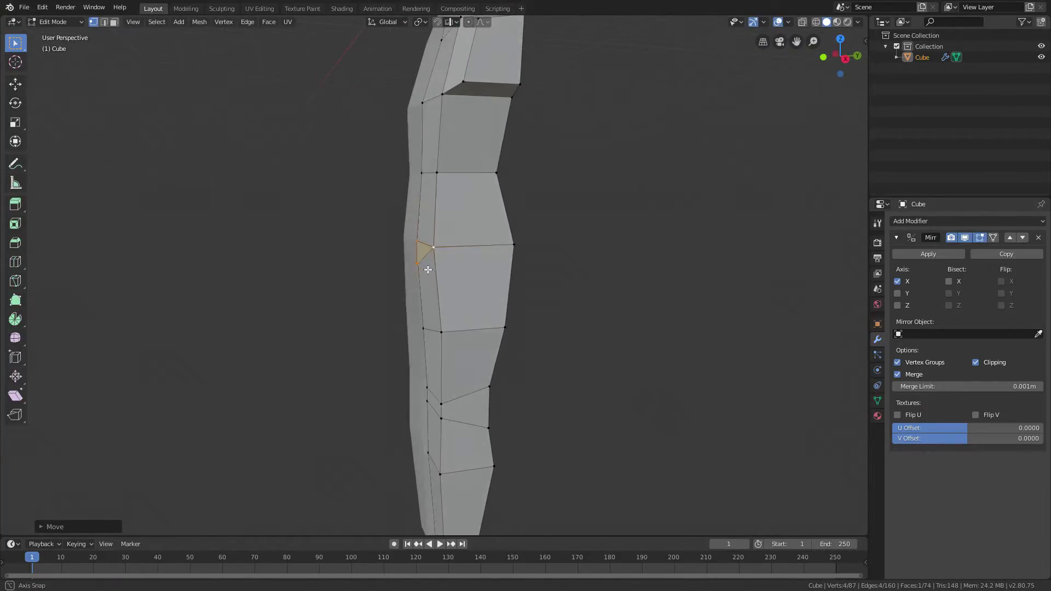
pyautogui.press('g')
pyautogui.press('y')
pyautogui.click(427, 270)
pyautogui.rightClick(433, 248)
pyautogui.press('g')
pyautogui.press('y')
pyautogui.click(425, 247)
# Step: Extrude the ankle's bottom face down about 0.6 m to form the heel block
pyautogui.press('Tab')
pyautogui.moveTo(472, 267); pyautogui.dragTo(624, 282, button='middle')
pyautogui.scroll(-3, 596, 269)
pyautogui.press('KP_1')
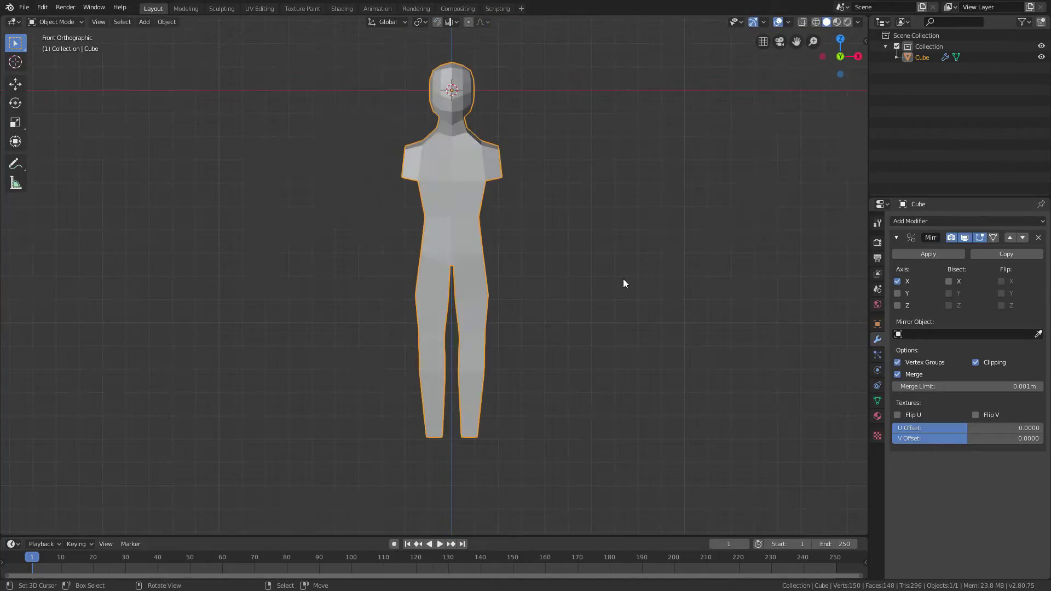
pyautogui.press('Tab')
pyautogui.keyDown('shift'); pyautogui.moveTo(540, 294); pyautogui.dragTo(518, 212, button='middle'); pyautogui.keyUp('shift')
pyautogui.scroll(5, 552, 301)
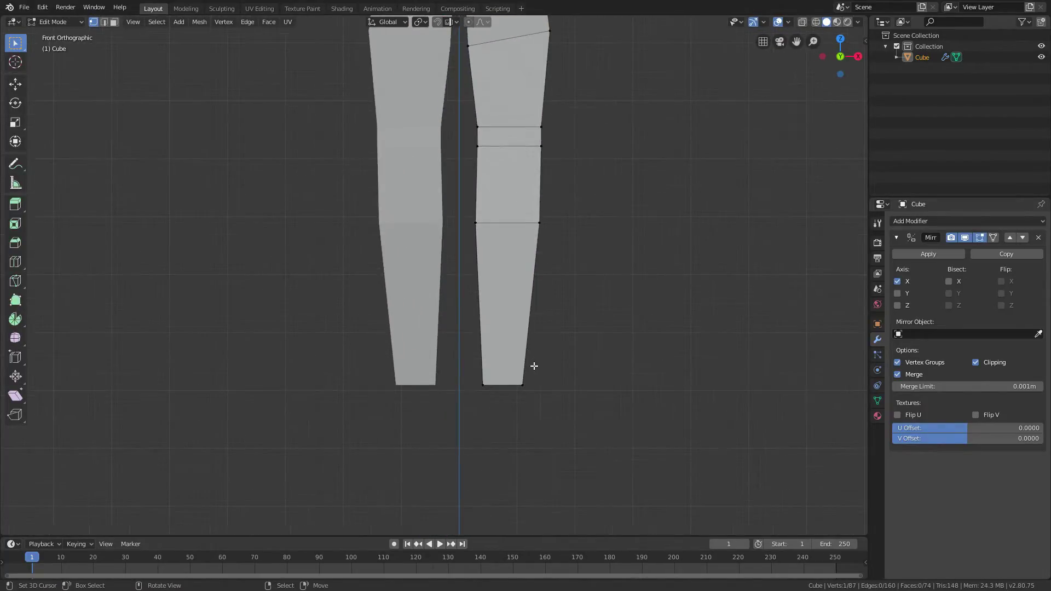
pyautogui.moveTo(535, 366); pyautogui.dragTo(524, 381, button='middle')
pyautogui.press('KP_1')
pyautogui.press('KP_3')
pyautogui.press('e')
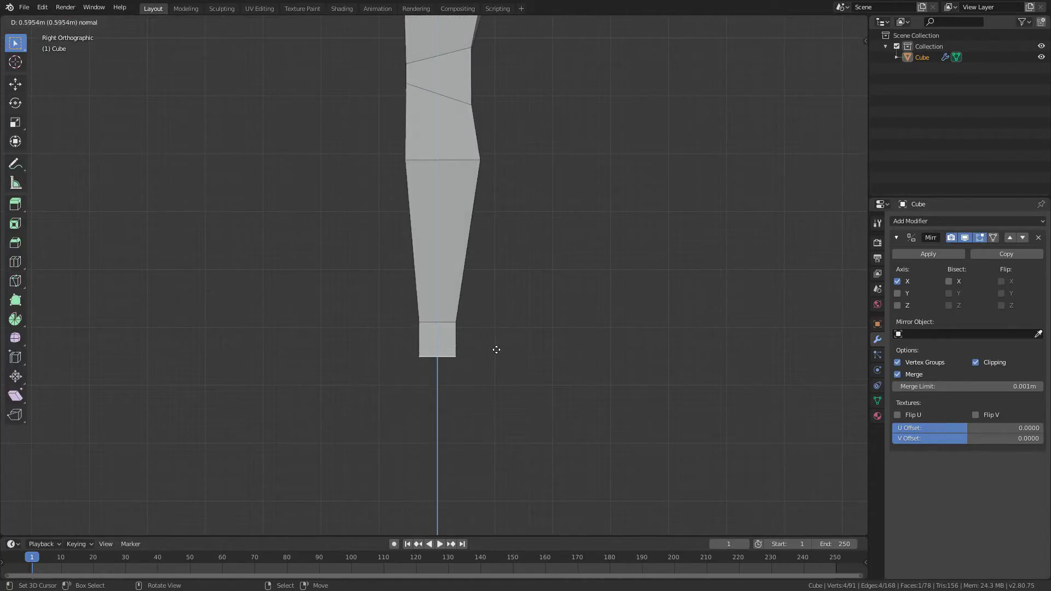
pyautogui.click(496, 349)
# Step: Extrude the heel block's front face forward about 1.35 m to form the foot
pyautogui.moveTo(496, 354)
pyautogui.mouseDown(button='middle')
pyautogui.moveTo(521, 350)
pyautogui.moveTo(460, 332)
pyautogui.moveTo(498, 364)
pyautogui.mouseUp(button='middle')
pyautogui.press('KP_3')
pyautogui.press('e')
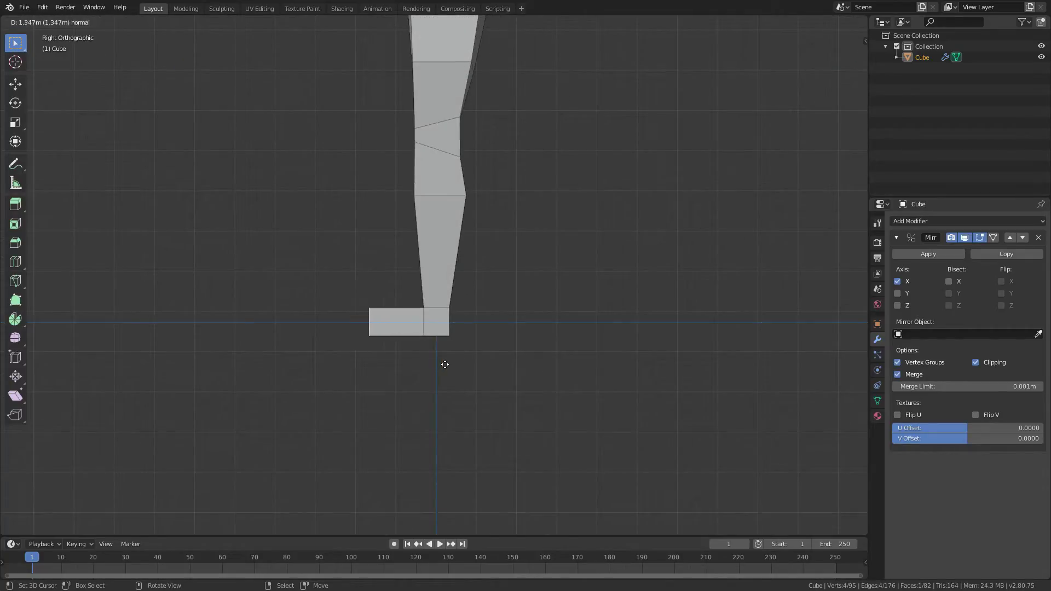
pyautogui.click(445, 364)
# Step: Lengthen the foot by moving its front toe face slightly forward along Y
pyautogui.scroll(-6, 514, 247)
pyautogui.keyDown('shift'); pyautogui.moveTo(437, 166); pyautogui.dragTo(454, 196, button='middle'); pyautogui.keyUp('shift')
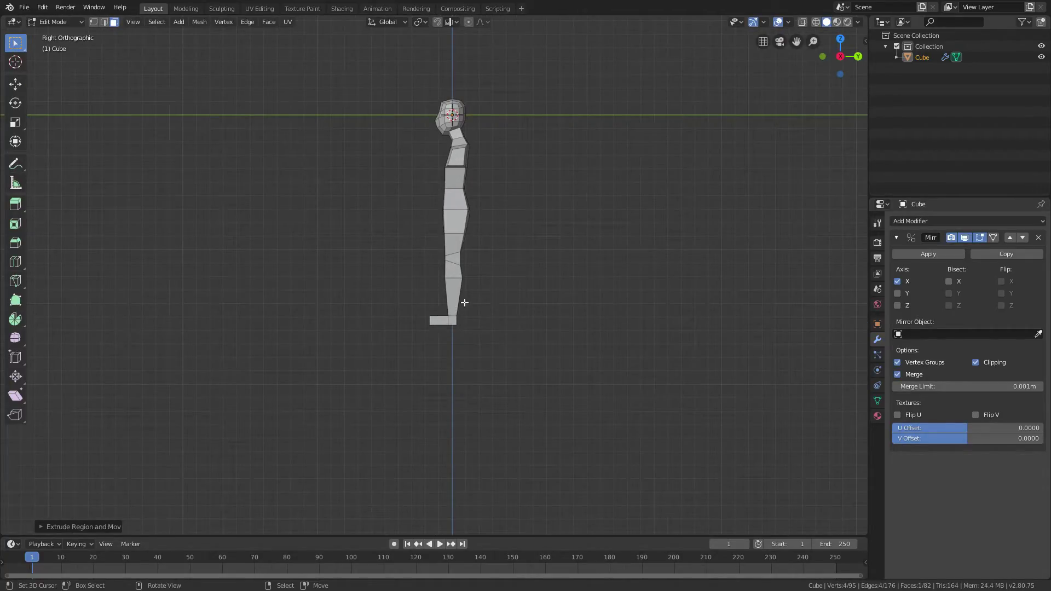
pyautogui.scroll(2, 556, 303)
pyautogui.rightClick(556, 302)
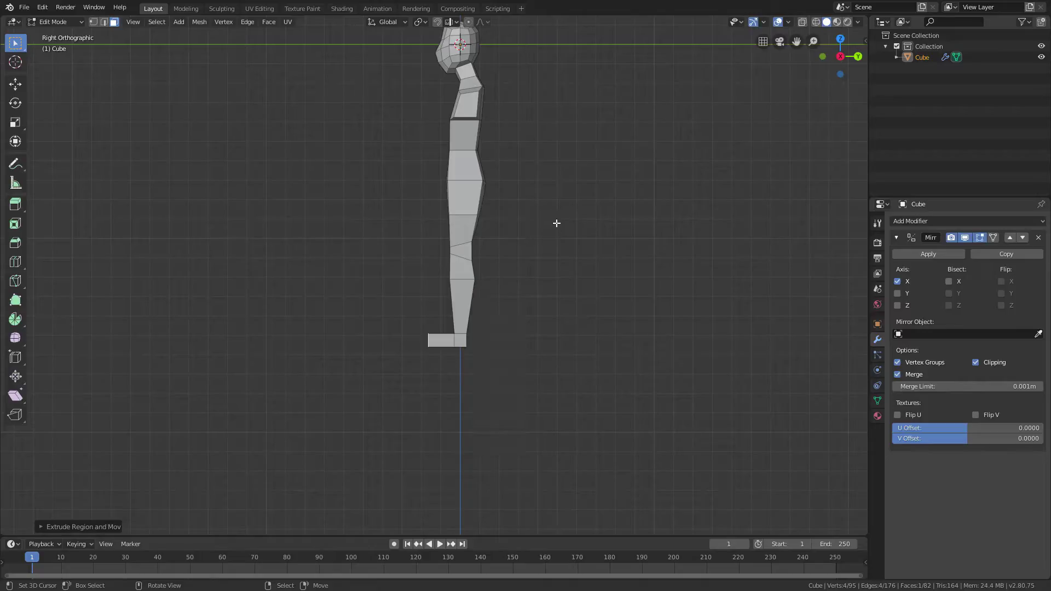
pyautogui.press('g')
pyautogui.press('y')
pyautogui.click(535, 255)
pyautogui.keyDown('shift'); pyautogui.moveTo(536, 256); pyautogui.dragTo(530, 324, button='middle'); pyautogui.keyUp('shift')
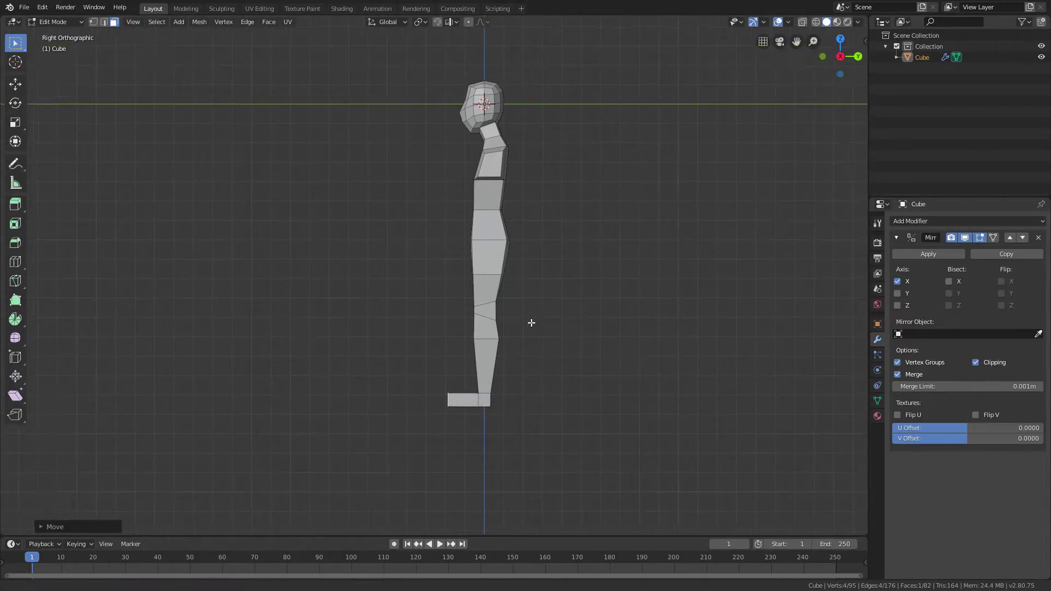
# Step: Widen the foot by moving its outer side faces outward about 0.2 m along X
pyautogui.moveTo(530, 211); pyautogui.dragTo(691, 305, button='middle')
pyautogui.scroll(4, 549, 347)
pyautogui.scroll(1, 556, 396)
pyautogui.moveTo(570, 383); pyautogui.dragTo(525, 363, button='middle')
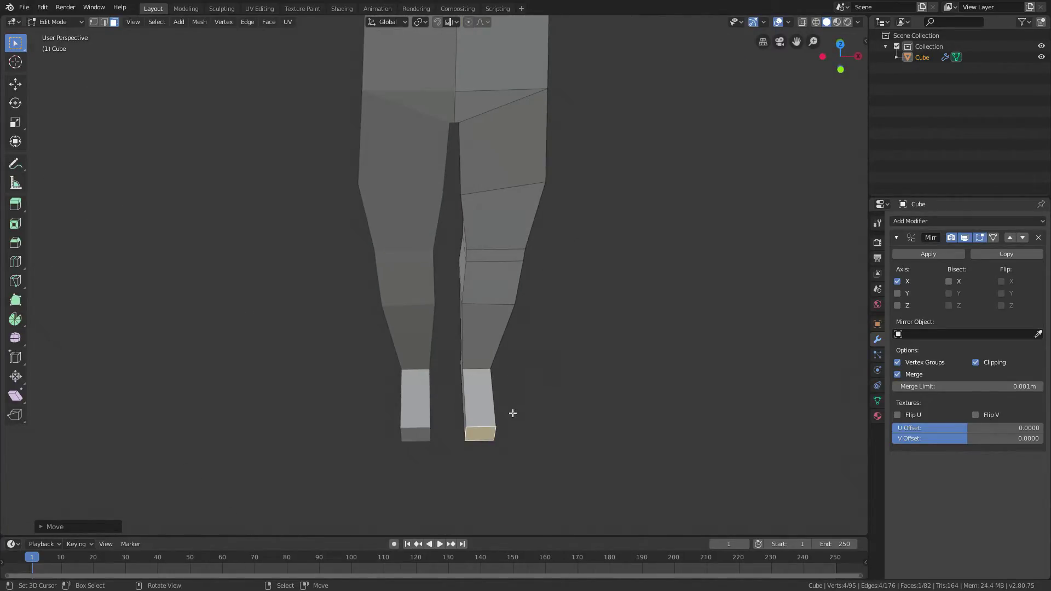
pyautogui.moveTo(514, 413); pyautogui.dragTo(519, 429, button='middle')
pyautogui.moveTo(549, 476); pyautogui.dragTo(507, 418, button='middle')
pyautogui.keyDown('shift'); pyautogui.rightClick(490, 415); pyautogui.keyUp('shift')
pyautogui.press('g')
pyautogui.press('y')
pyautogui.rightClick(513, 416)
pyautogui.press('g')
pyautogui.press('x')
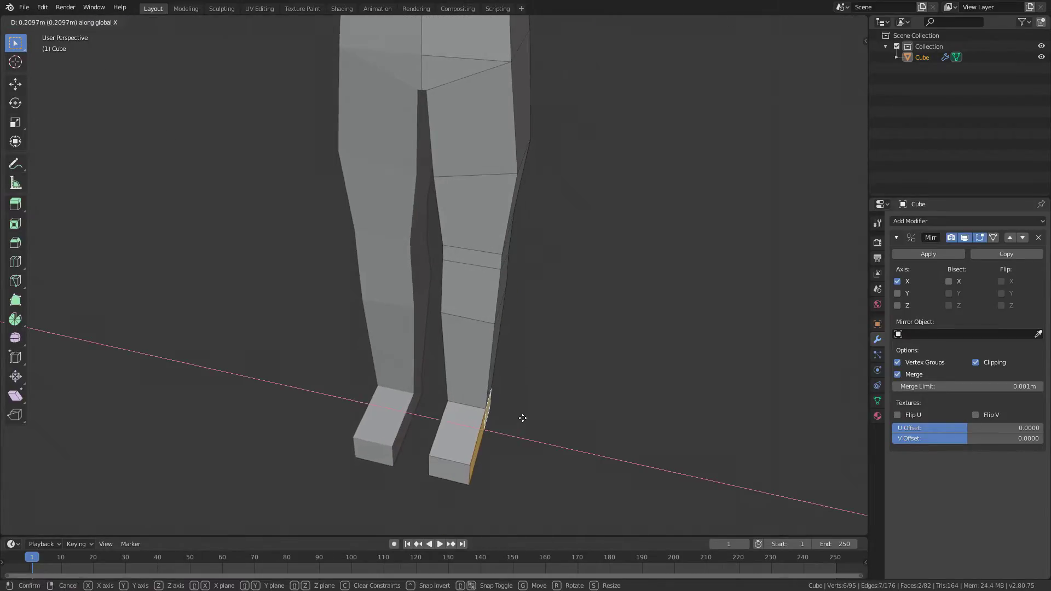
pyautogui.click(519, 420)
# Step: Add a loop cut across the middle of the foot between the toe and the ankle
pyautogui.moveTo(518, 425); pyautogui.dragTo(427, 392, button='middle')
pyautogui.click(333, 251)
pyautogui.rightClick(333, 251)
pyautogui.press('KP_3')
pyautogui.keyDown('shift'); pyautogui.moveTo(452, 350); pyautogui.dragTo(260, 75, button='middle'); pyautogui.keyUp('shift')
pyautogui.scroll(-1, 476, 291)
pyautogui.scroll(-3, 613, 439)
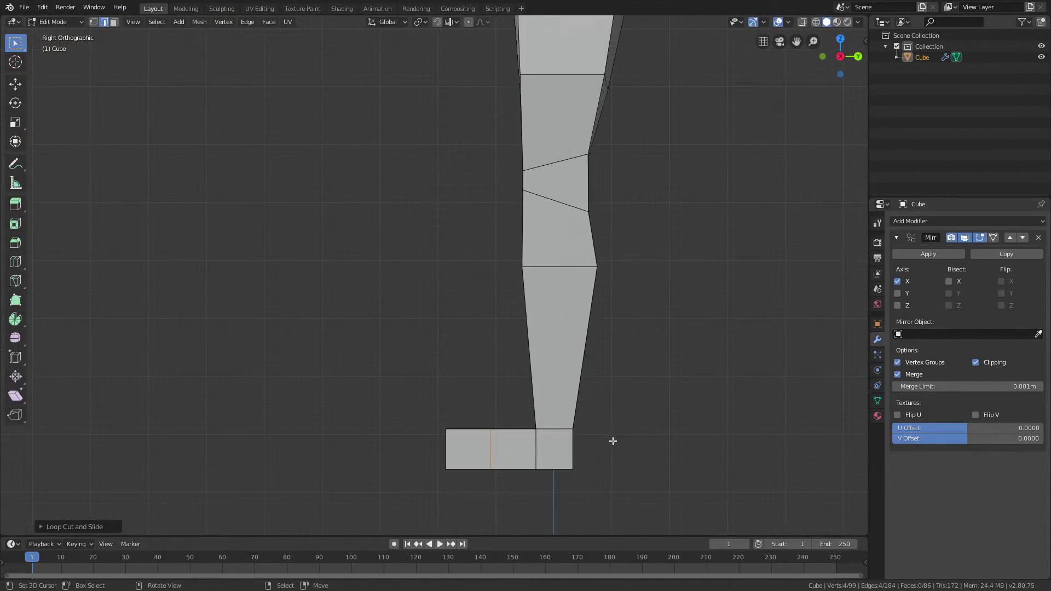
pyautogui.scroll(3, 460, 432)
pyautogui.scroll(1, 454, 367)
# Step: Slope the top of the foot by lowering the top of its toe section and the middle top edge along Z
pyautogui.press('3')
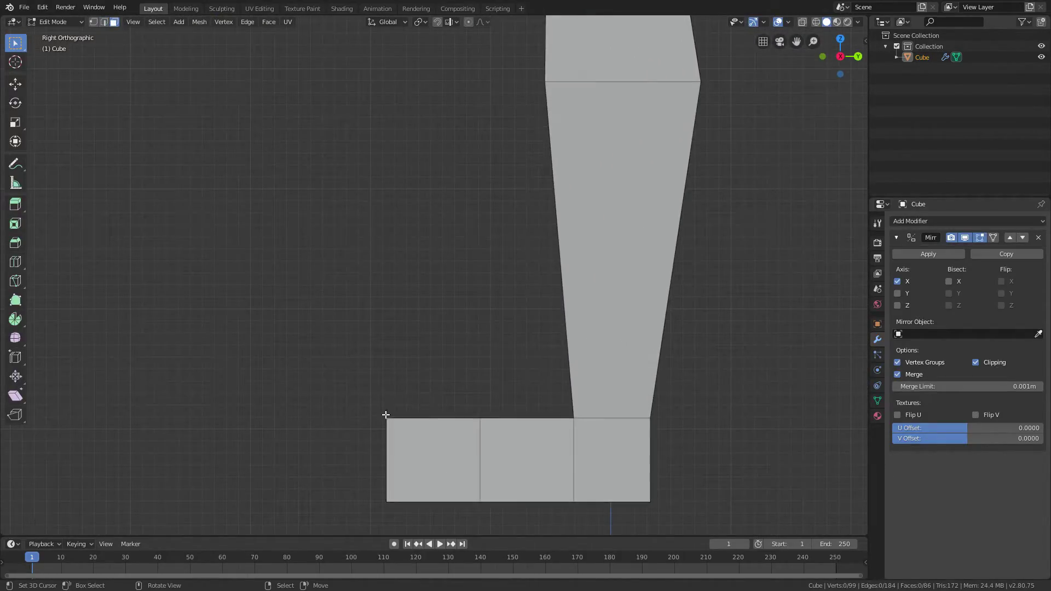
pyautogui.moveTo(390, 413); pyautogui.dragTo(435, 387, button='middle')
pyautogui.keyDown('shift'); pyautogui.rightClick(389, 374); pyautogui.keyUp('shift')
pyautogui.press('g')
pyautogui.press('z')
pyautogui.click(398, 425)
pyautogui.rightClick(431, 358)
pyautogui.keyDown('shift'); pyautogui.rightClick(461, 383); pyautogui.keyUp('shift')
pyautogui.press('g')
pyautogui.press('z')
pyautogui.click(466, 417)
# Step: Move the outer front corner edge of the toe back about 0.19 m along Y
pyautogui.click(377, 466)
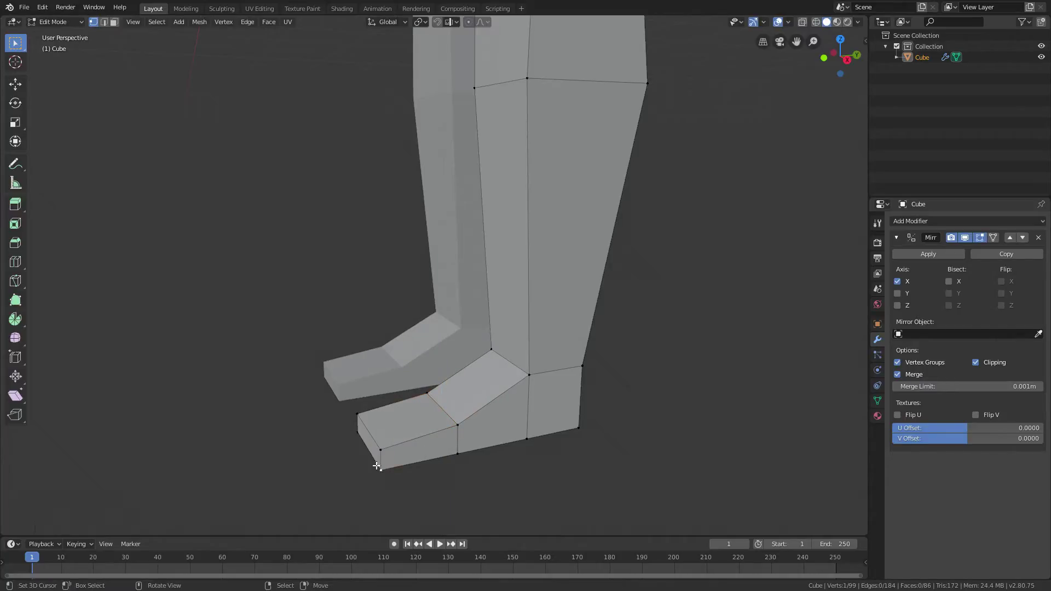
pyautogui.moveTo(386, 463); pyautogui.dragTo(395, 482, button='middle')
pyautogui.press('g')
pyautogui.press('y')
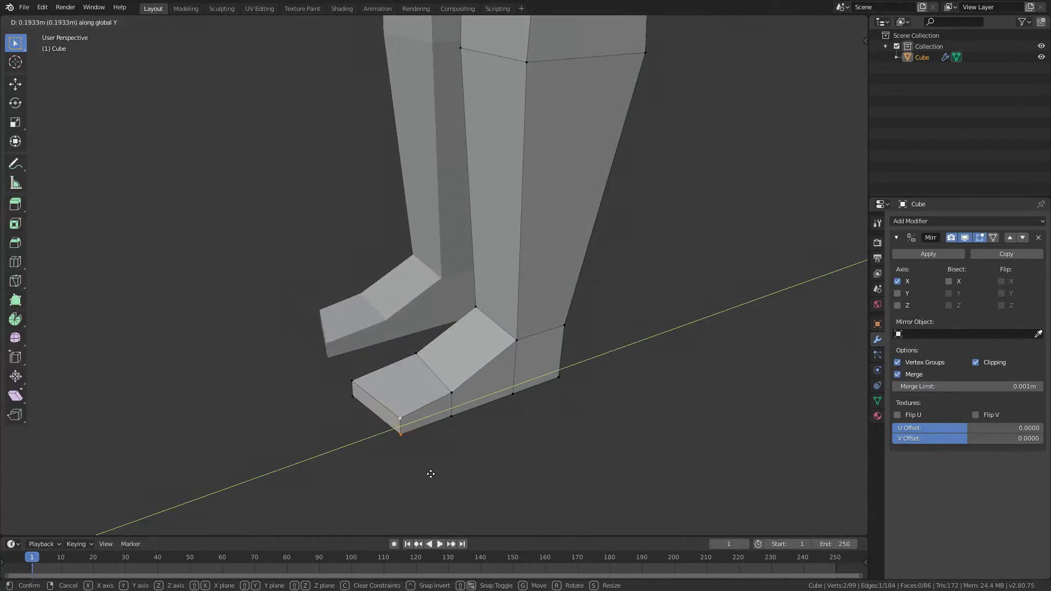
pyautogui.click(430, 474)
# Step: Slide the foot's inner middle edge toward the toe and move it slightly along X
pyautogui.moveTo(379, 403); pyautogui.dragTo(421, 420, button='middle')
pyautogui.keyDown('shift'); pyautogui.click(316, 414); pyautogui.keyUp('shift')
pyautogui.moveTo(316, 414); pyautogui.dragTo(415, 326, button='middle')
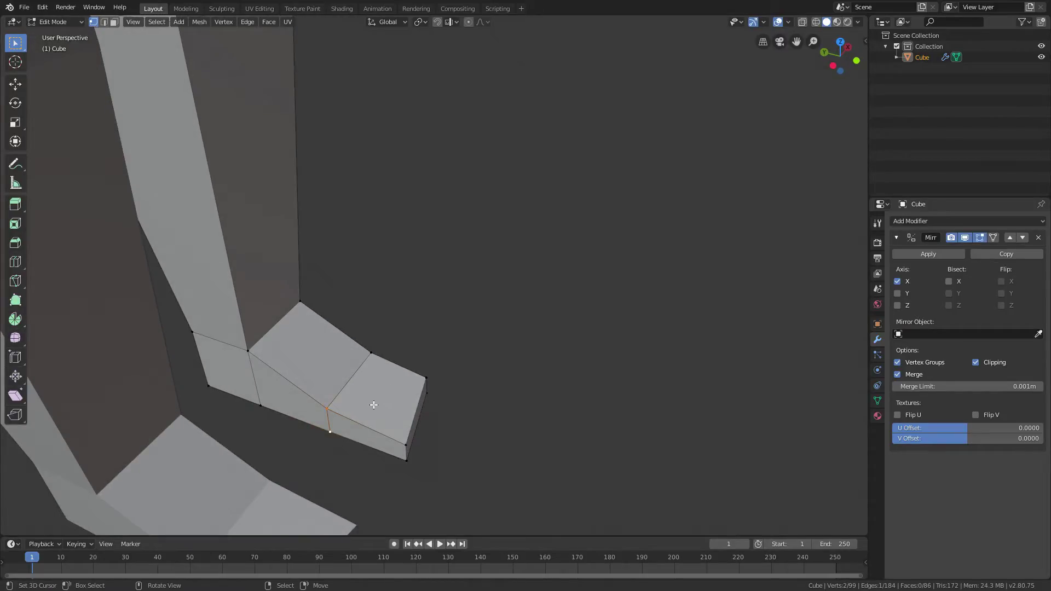
pyautogui.press('g')
pyautogui.press('g')
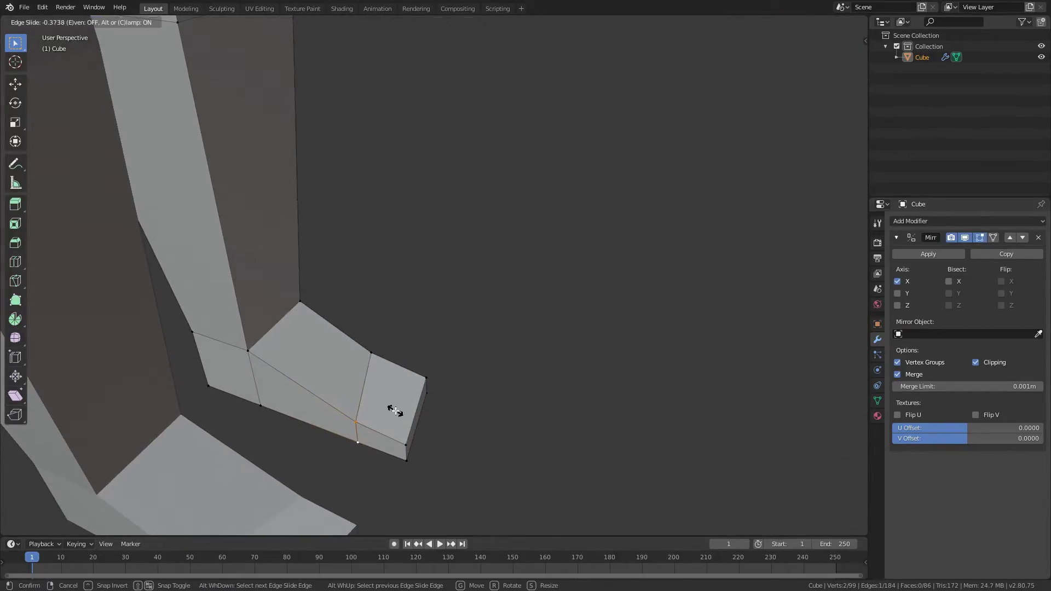
pyautogui.click(396, 411)
pyautogui.press('g')
pyautogui.press('x')
pyautogui.click(388, 421)
# Step: Slide the foot's outer middle edge back toward the ankle and move it slightly outward along X
pyautogui.moveTo(421, 420); pyautogui.dragTo(334, 424, button='middle')
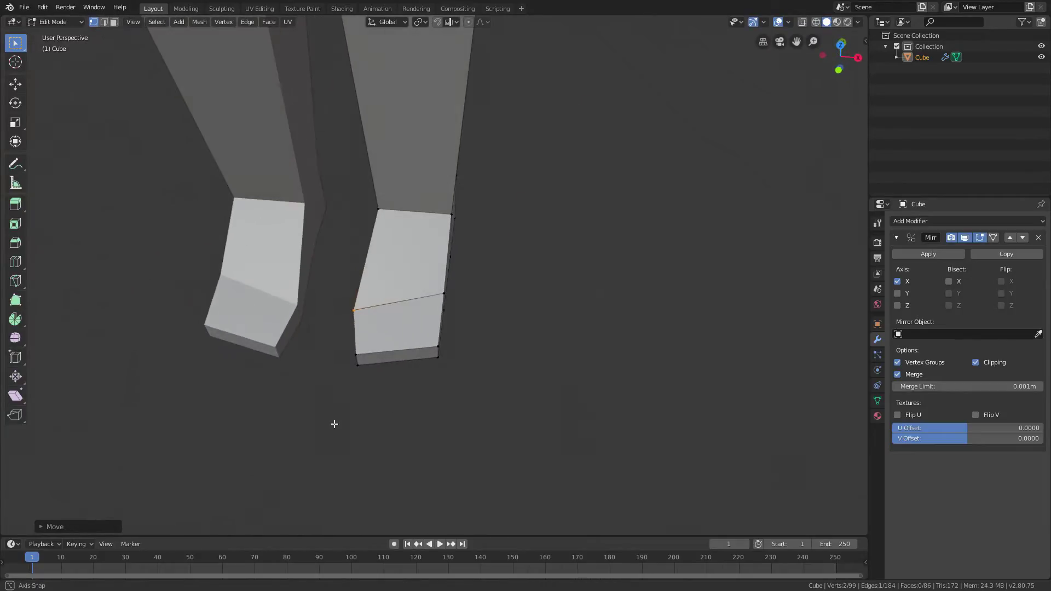
pyautogui.press('g')
pyautogui.press('g')
pyautogui.click(468, 286)
pyautogui.press('g')
pyautogui.press('y')
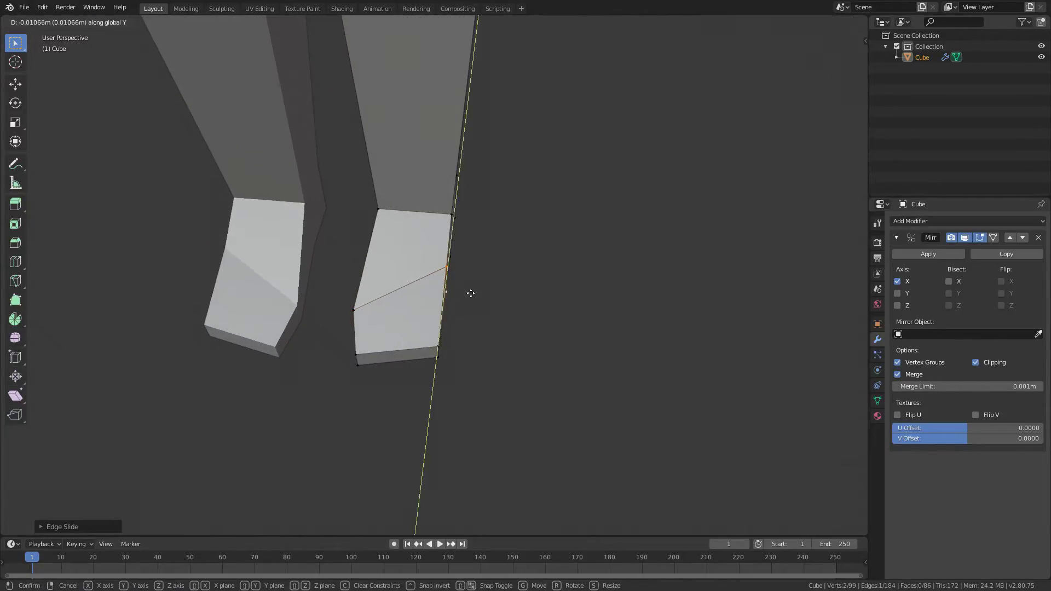
pyautogui.rightClick(471, 294)
pyautogui.press('g')
pyautogui.press('x')
pyautogui.click(478, 294)
# Step: Move the upper and lower vertices at the back of the knee along Y
pyautogui.press('Tab')
pyautogui.scroll(-3, 491, 315)
pyautogui.moveTo(480, 289); pyautogui.dragTo(320, 254, button='middle')
pyautogui.press('Tab')
pyautogui.scroll(5, 409, 229)
pyautogui.click(432, 233)
pyautogui.moveTo(409, 229); pyautogui.dragTo(377, 250, button='middle')
pyautogui.keyDown('shift'); pyautogui.rightClick(464, 259); pyautogui.keyUp('shift')
pyautogui.keyDown('shift'); pyautogui.rightClick(462, 238); pyautogui.keyUp('shift')
pyautogui.press('g')
pyautogui.press('y')
pyautogui.click(455, 236)
# Step: Adjust the outer pair of back-of-knee vertices along Y
pyautogui.press('Tab')
pyautogui.press('Tab')
pyautogui.moveTo(493, 257); pyautogui.dragTo(471, 248, button='middle')
pyautogui.rightClick(451, 278)
pyautogui.keyDown('shift'); pyautogui.click(457, 236); pyautogui.keyUp('shift')
pyautogui.press('g')
pyautogui.press('y')
pyautogui.click(475, 254)
# Step: Narrow the back of the knee by sliding its lower edge slightly up and its upper edge slightly down
pyautogui.rightClick(469, 273)
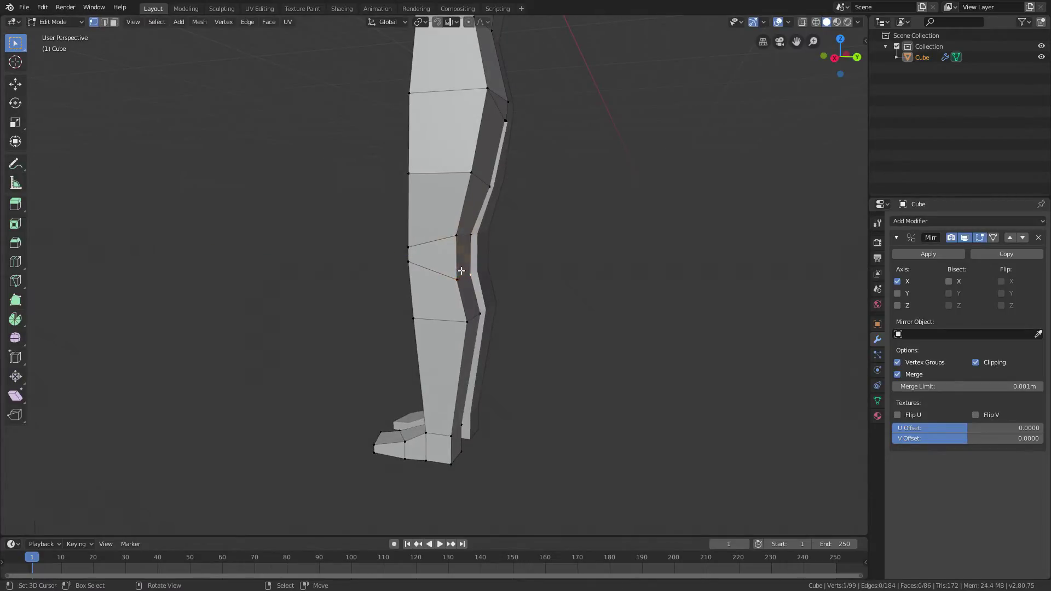
pyautogui.press('g')
pyautogui.press('g')
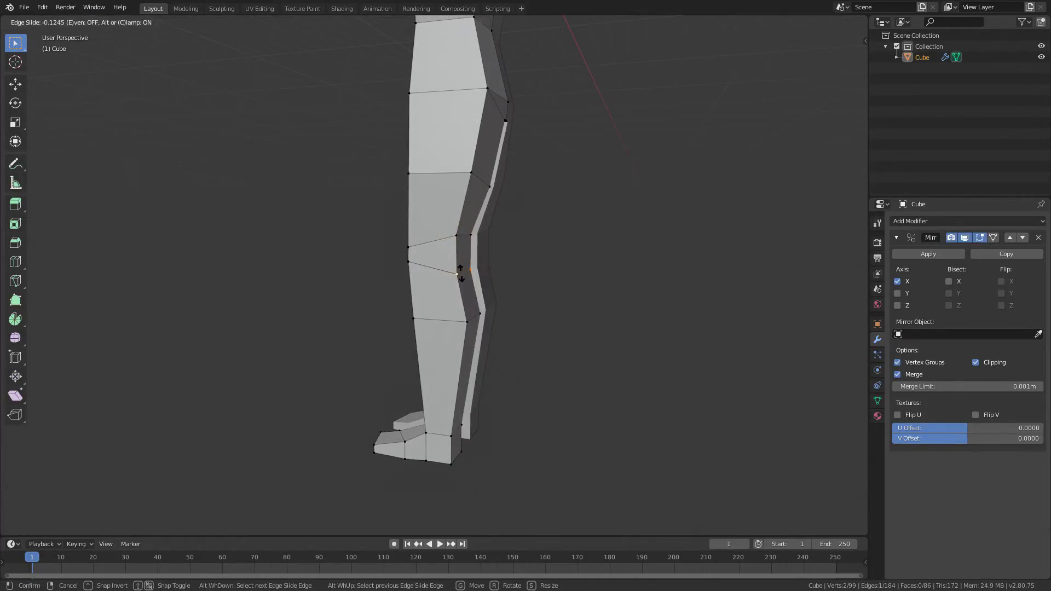
pyautogui.click(462, 270)
pyautogui.rightClick(459, 242)
pyautogui.press('g')
pyautogui.press('g')
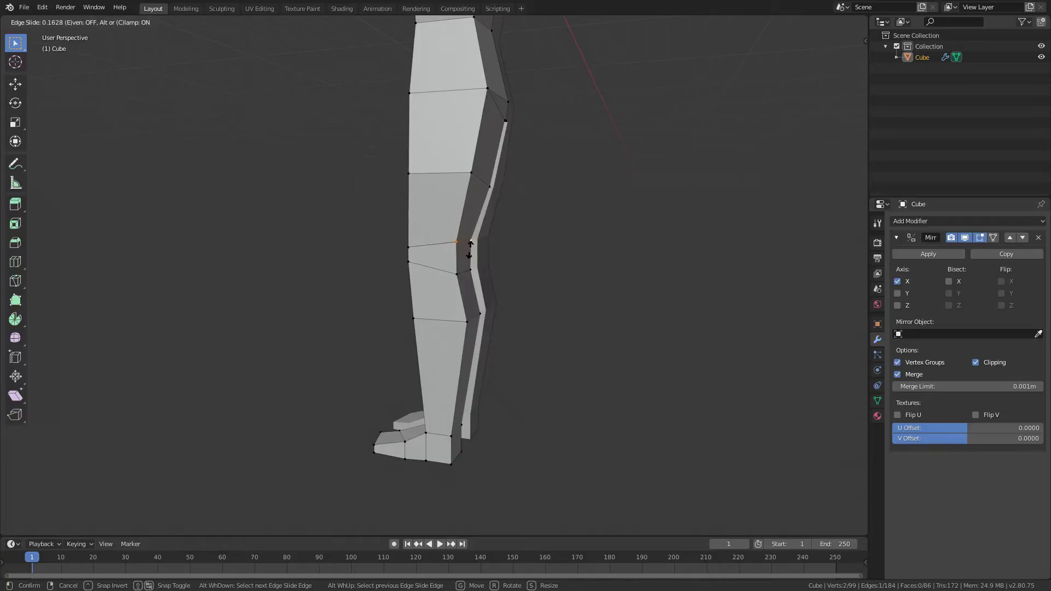
pyautogui.click(470, 250)
# Step: Extrude the shoulder's end face outward to form the upper arm
pyautogui.press('Tab')
pyautogui.moveTo(477, 252); pyautogui.dragTo(497, 378, button='middle')
pyautogui.press('Tab')
pyautogui.press('KP_1')
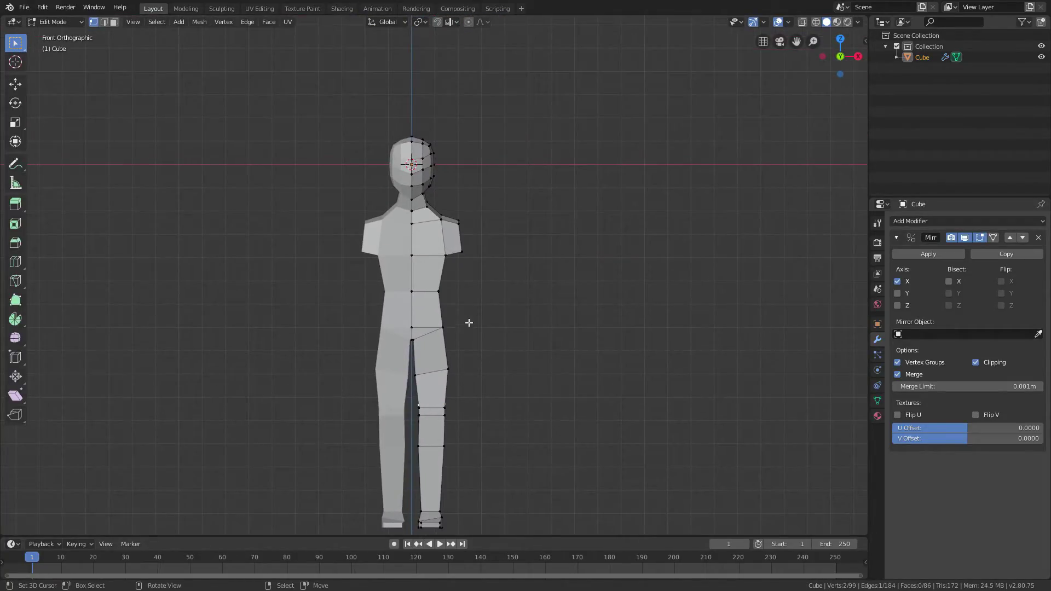
pyautogui.press('3')
pyautogui.scroll(3, 478, 308)
pyautogui.moveTo(486, 281); pyautogui.dragTo(387, 281, button='middle')
pyautogui.press('KP_1')
pyautogui.press('KP_1')
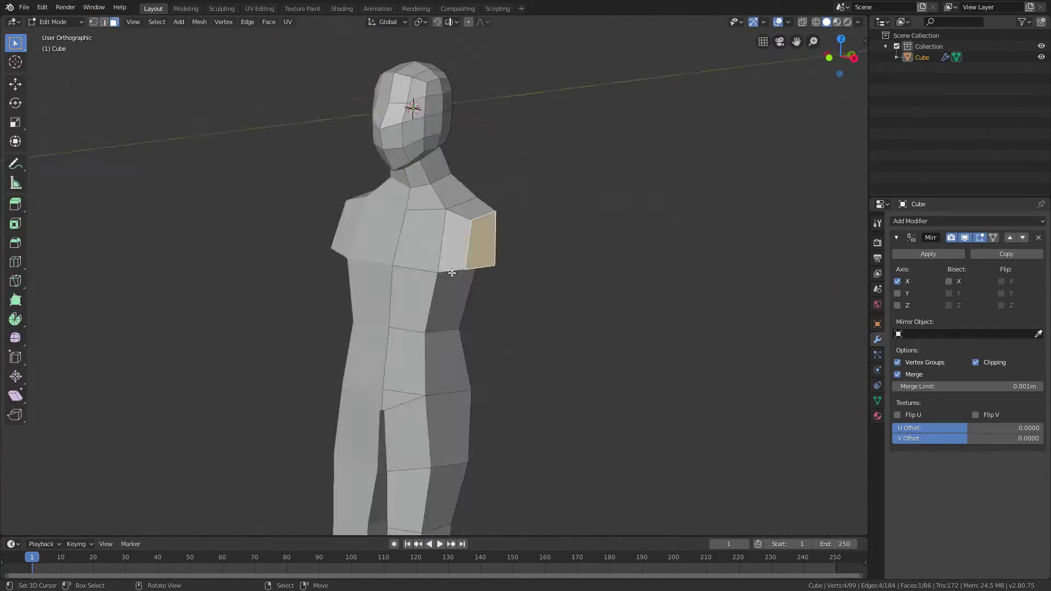
pyautogui.scroll(-3, 483, 242)
pyautogui.press('e')
pyautogui.click(552, 253)
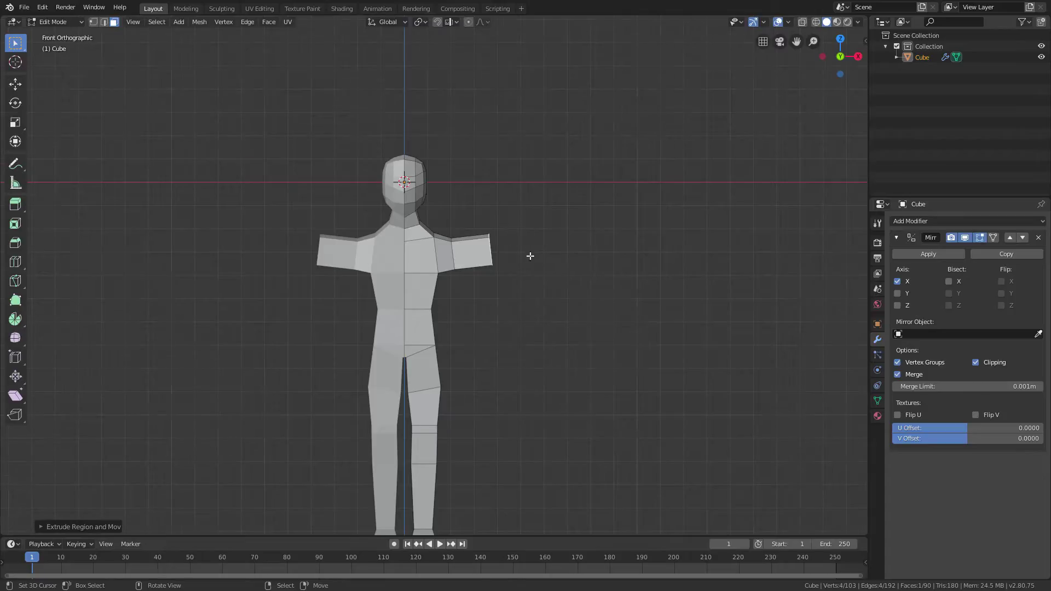
# Step: Scale down the upper arm's end face and flatten it along X
pyautogui.scroll(3, 596, 225)
pyautogui.press('s')
pyautogui.click(586, 227)
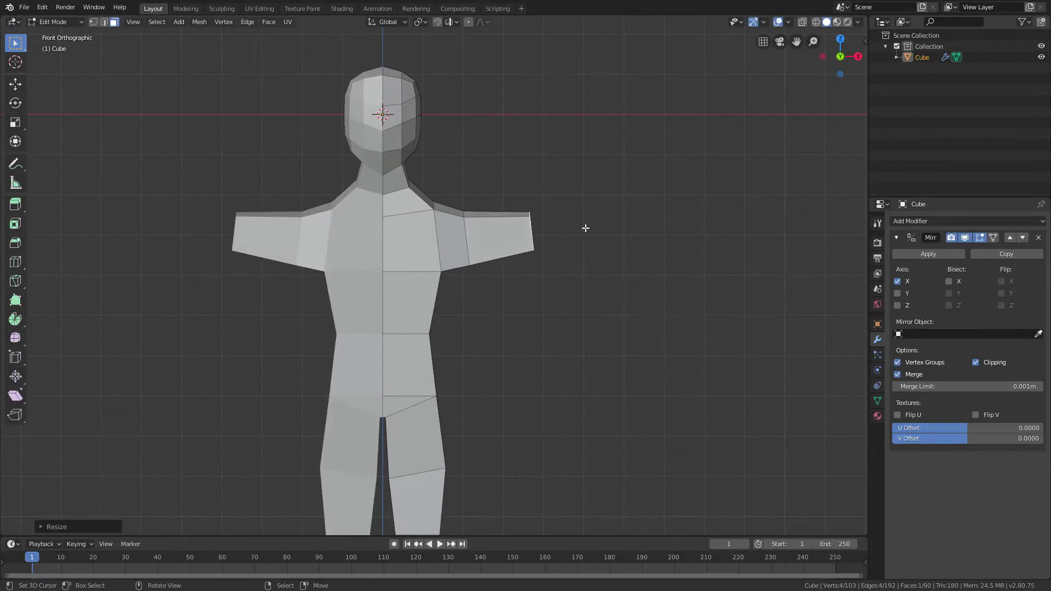
pyautogui.press('s')
pyautogui.press('x')
pyautogui.press('Return')
# Step: Move the upper arm's end face outward and slightly down by about 0.36 m and rescale it along Z
pyautogui.press('g')
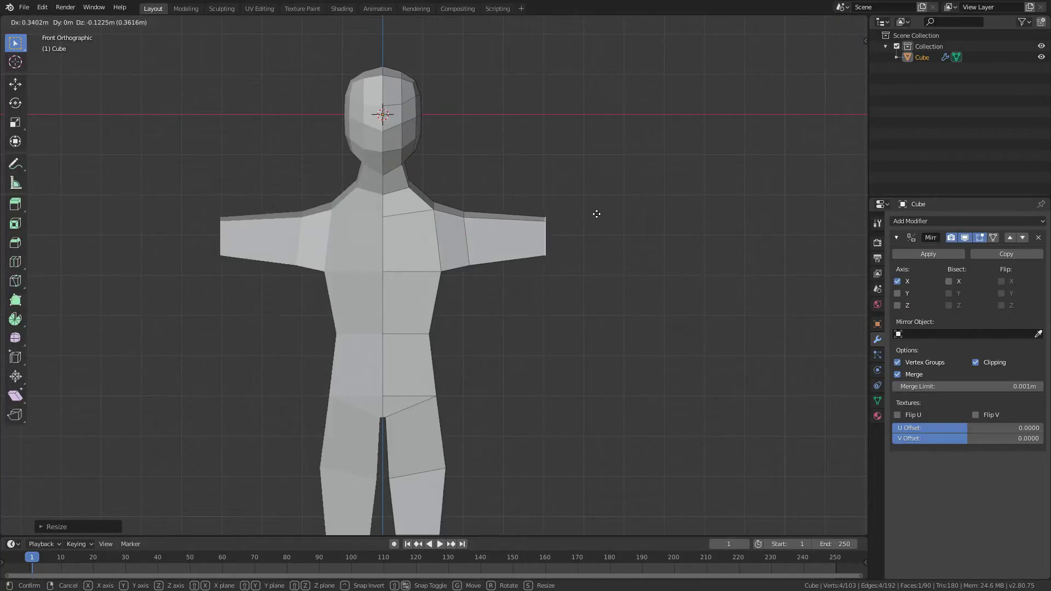
pyautogui.click(595, 217)
pyautogui.scroll(4, 585, 213)
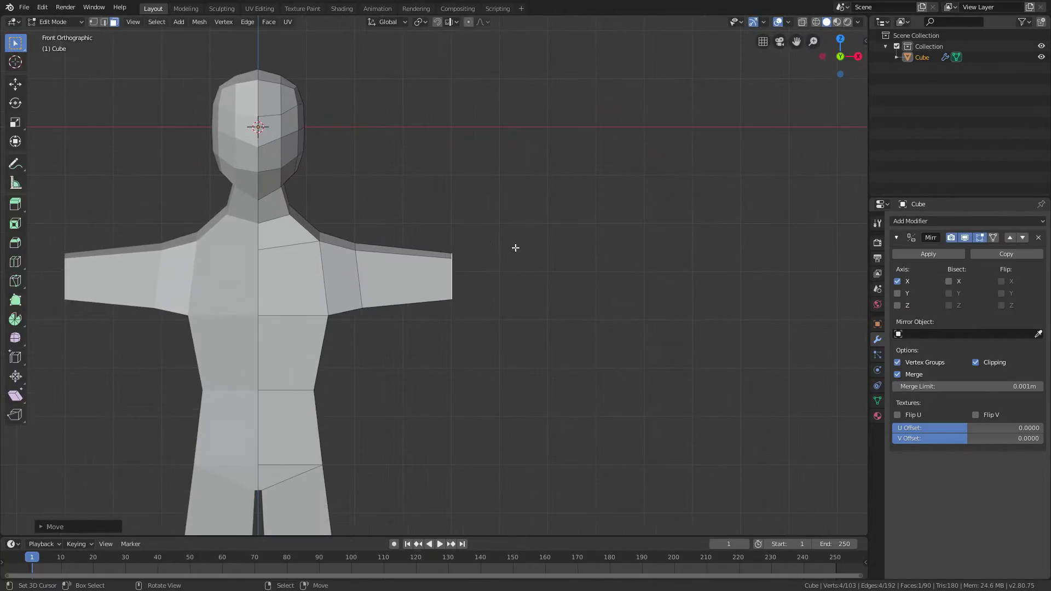
pyautogui.press('s')
pyautogui.press('z')
pyautogui.click(494, 193)
# Step: Reposition the lower and upper rear corner vertices of the upper arm's end along Y
pyautogui.moveTo(495, 193); pyautogui.dragTo(466, 244, button='middle')
pyautogui.press('1')
pyautogui.rightClick(482, 319)
pyautogui.moveTo(556, 321); pyautogui.dragTo(540, 313, button='middle')
pyautogui.press('g')
pyautogui.press('y')
pyautogui.click(547, 316)
pyautogui.rightClick(539, 318)
pyautogui.press('g')
pyautogui.rightClick(540, 318)
pyautogui.rightClick(539, 247)
pyautogui.press('g')
pyautogui.press('y')
pyautogui.click(527, 246)
# Step: Readjust the lower rear vertex of the arm along Y and nudge the end face's upper rear vertex
pyautogui.click(483, 252)
pyautogui.rightClick(533, 314)
pyautogui.press('g')
pyautogui.press('y')
pyautogui.click(552, 323)
pyautogui.moveTo(552, 324); pyautogui.dragTo(538, 303, button='middle')
pyautogui.rightClick(529, 247)
pyautogui.press('g')
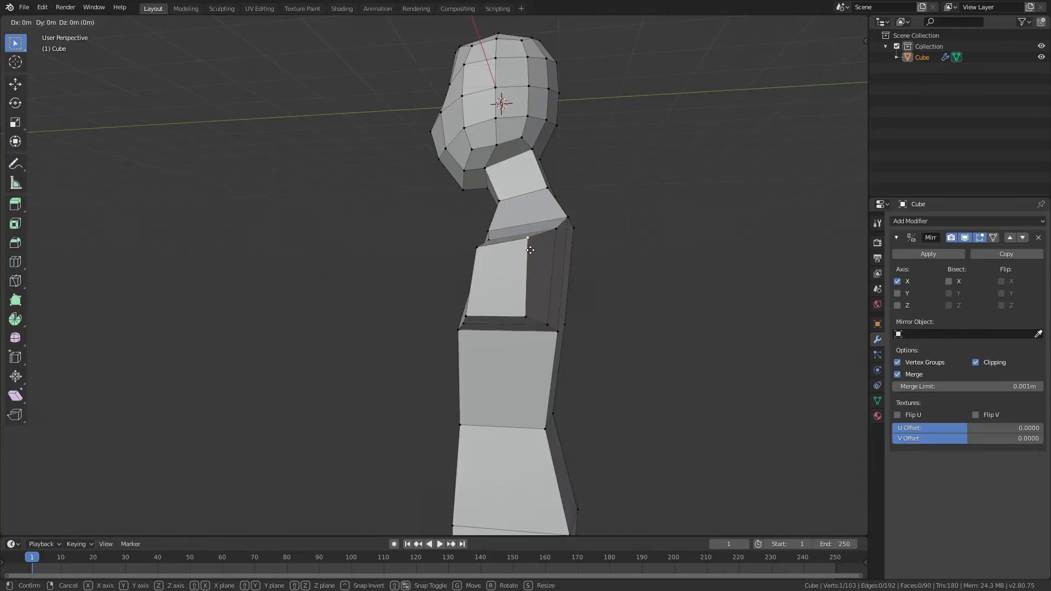
pyautogui.click(531, 250)
# Step: Extrude the upper arm's end face a short way outward for the elbow and scale its new end up slightly
pyautogui.moveTo(530, 251); pyautogui.dragTo(503, 278, button='middle')
pyautogui.press('3')
pyautogui.press('KP_1')
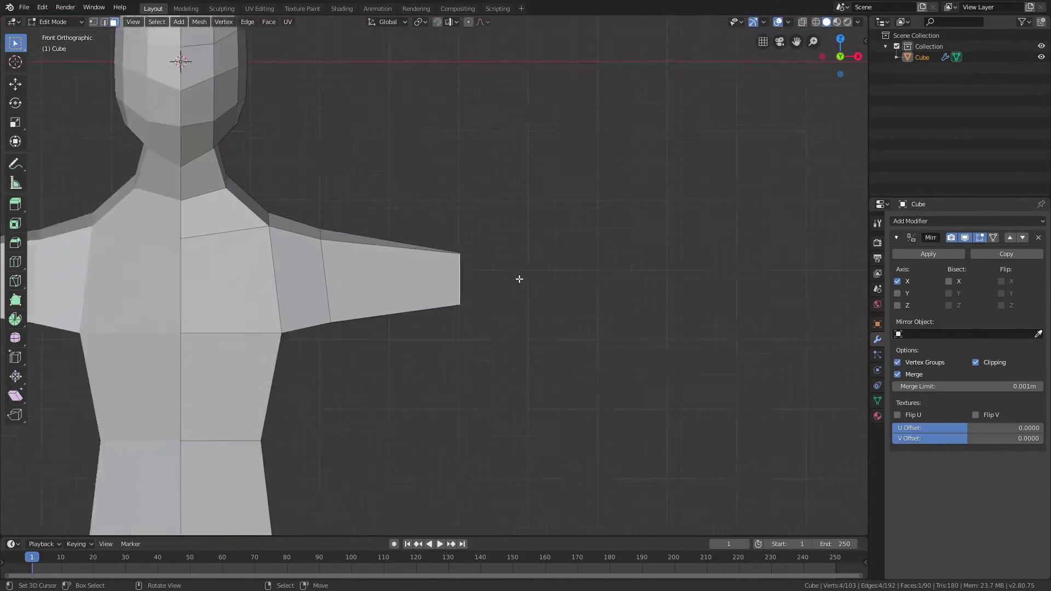
pyautogui.press('e')
pyautogui.click(496, 263)
pyautogui.scroll(3, 495, 257)
pyautogui.press('s')
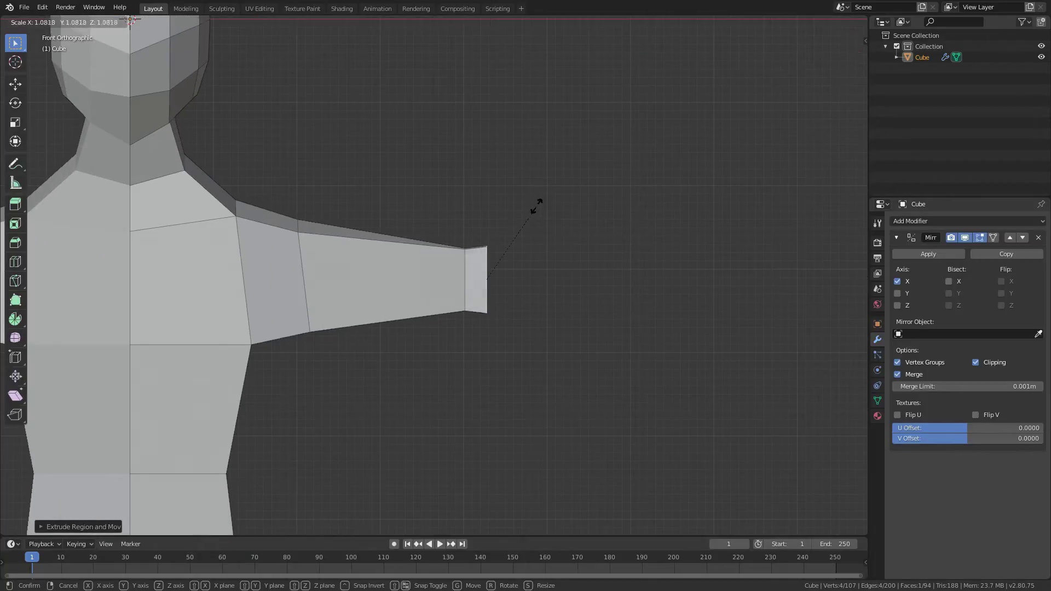
pyautogui.click(542, 200)
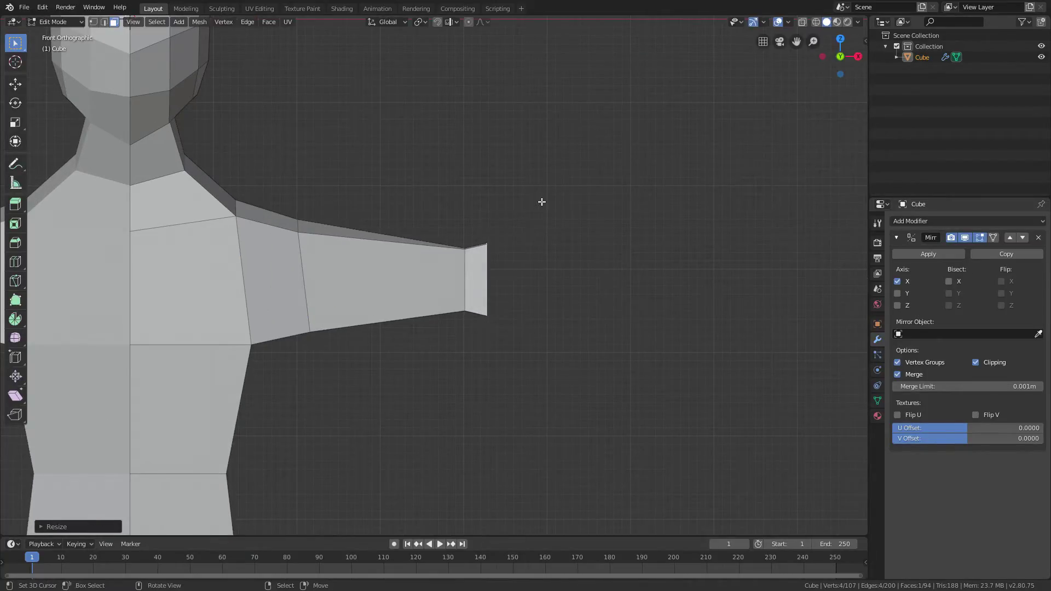
# Step: Extrude the elbow's end face outward to form the forearm and scale the wrist end down
pyautogui.scroll(-4, 542, 202)
pyautogui.press('e')
pyautogui.click(622, 277)
pyautogui.press('s')
pyautogui.click(601, 283)
pyautogui.press('Tab')
pyautogui.moveTo(585, 332); pyautogui.dragTo(530, 385, button='middle')
pyautogui.press('Tab')
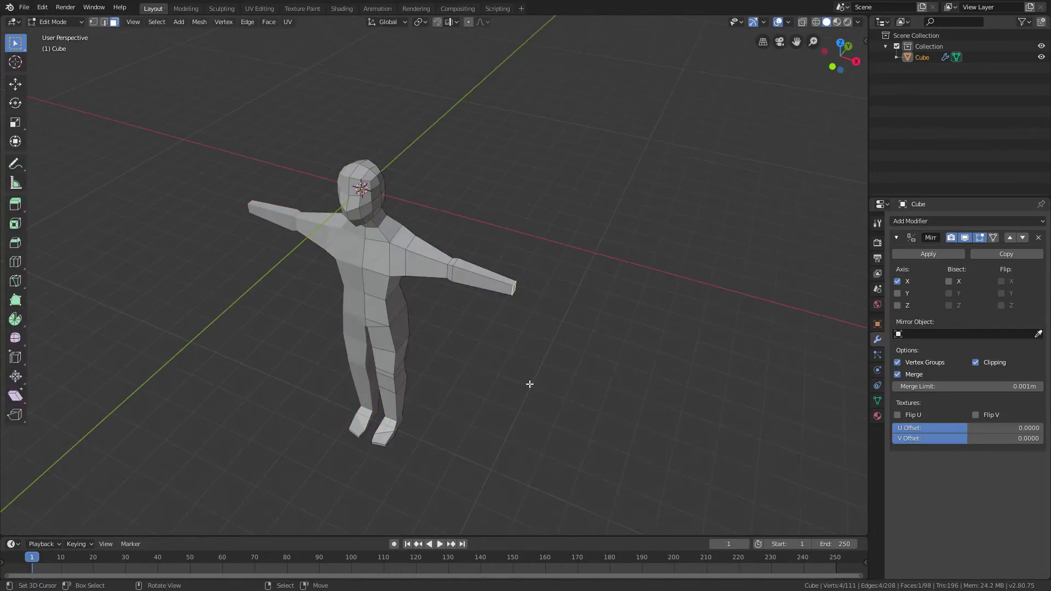
# Step: Select the elbow and forearm faces and scale them up to about 1.2 along Y
pyautogui.press('KP_1')
pyautogui.scroll(5, 515, 339)
pyautogui.moveTo(484, 314); pyautogui.dragTo(484, 340, button='middle')
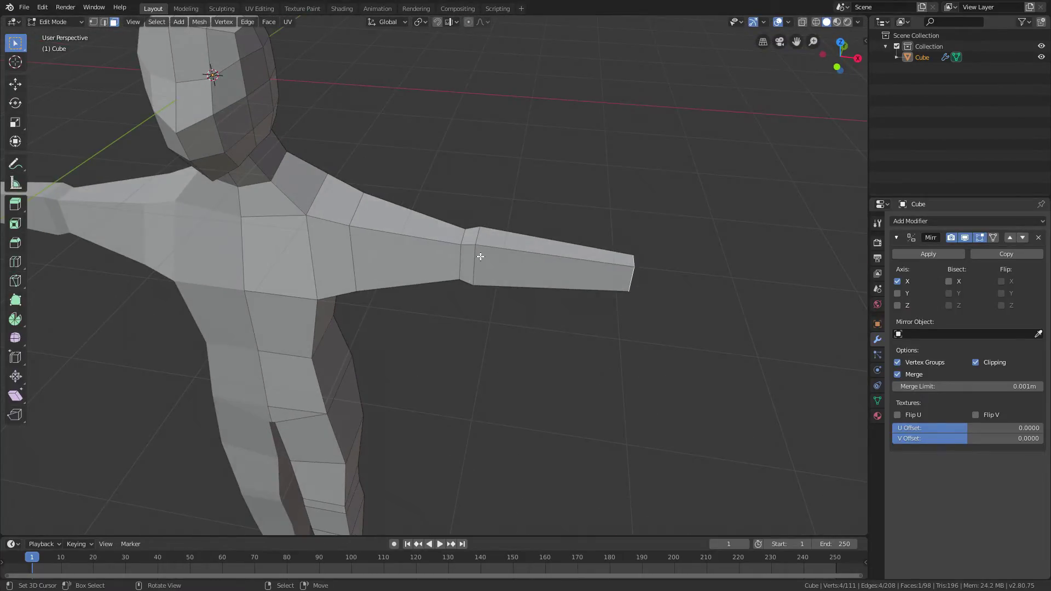
pyautogui.press('KP_1')
pyautogui.press('z')
pyautogui.click(387, 260)
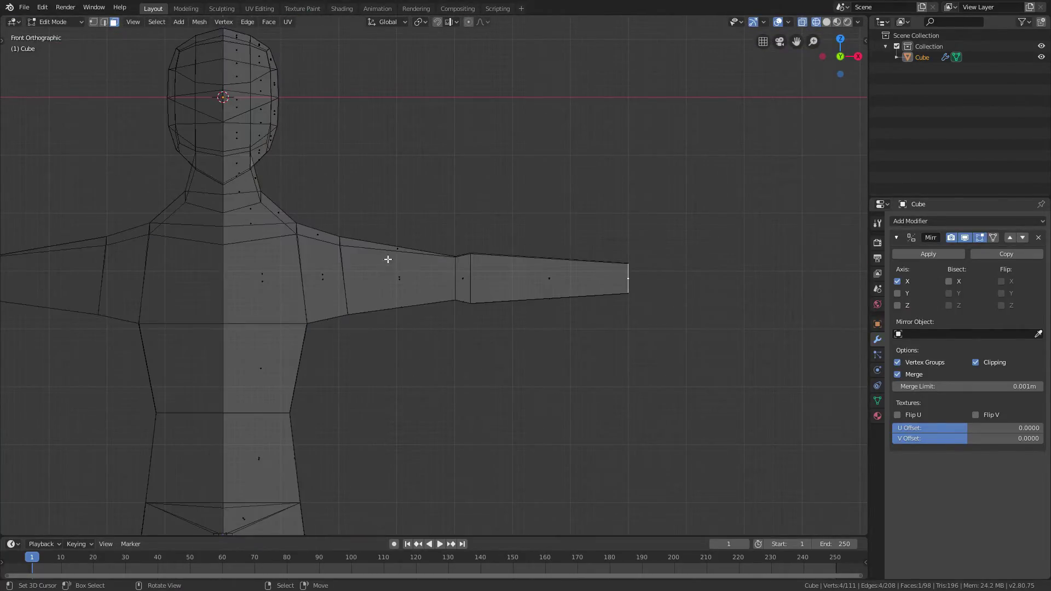
pyautogui.press('c')
pyautogui.moveTo(500, 272); pyautogui.dragTo(572, 257)
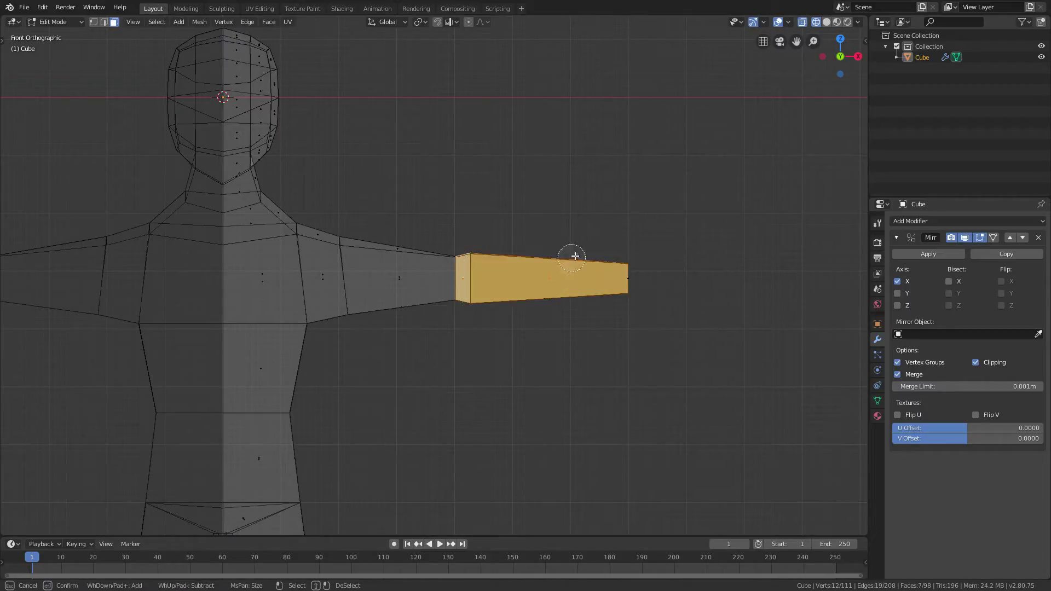
pyautogui.press('Escape')
pyautogui.moveTo(629, 268); pyautogui.dragTo(562, 308, button='middle')
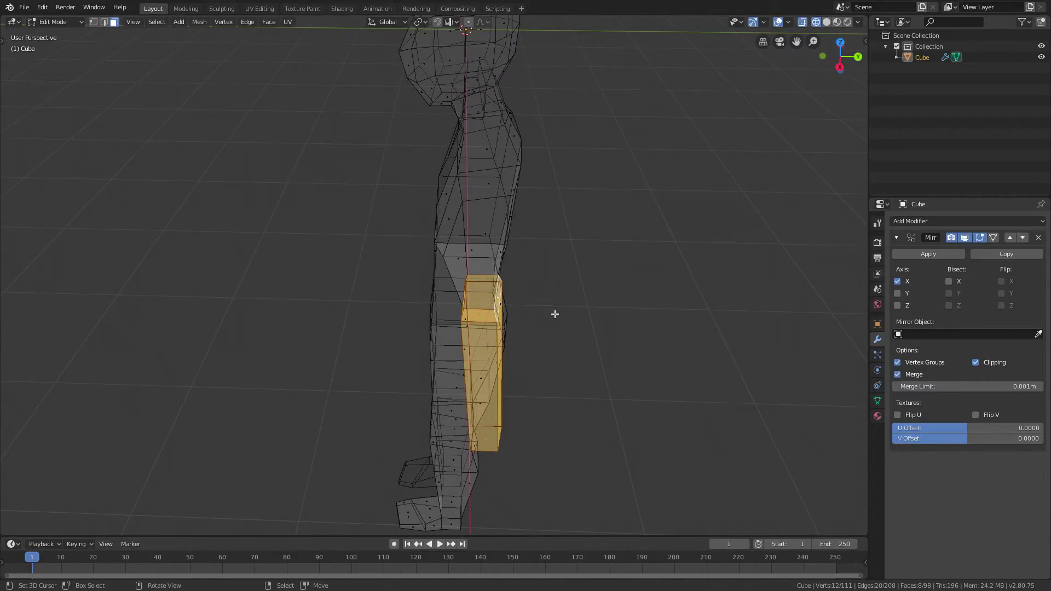
pyautogui.click(560, 291)
pyautogui.press('s')
pyautogui.press('y')
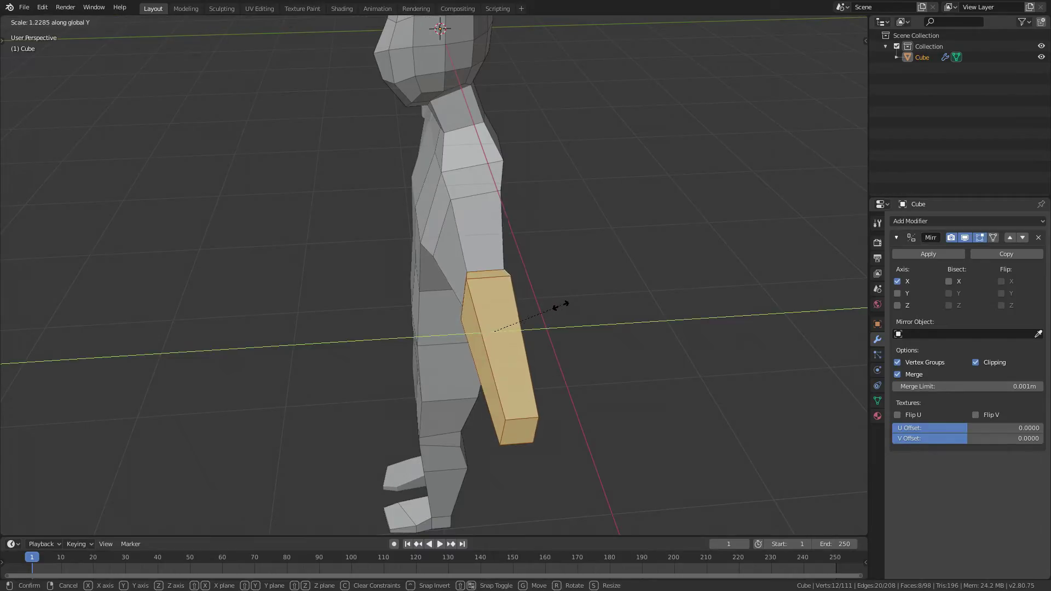
pyautogui.click(561, 305)
pyautogui.moveTo(565, 305); pyautogui.dragTo(547, 274, button='middle')
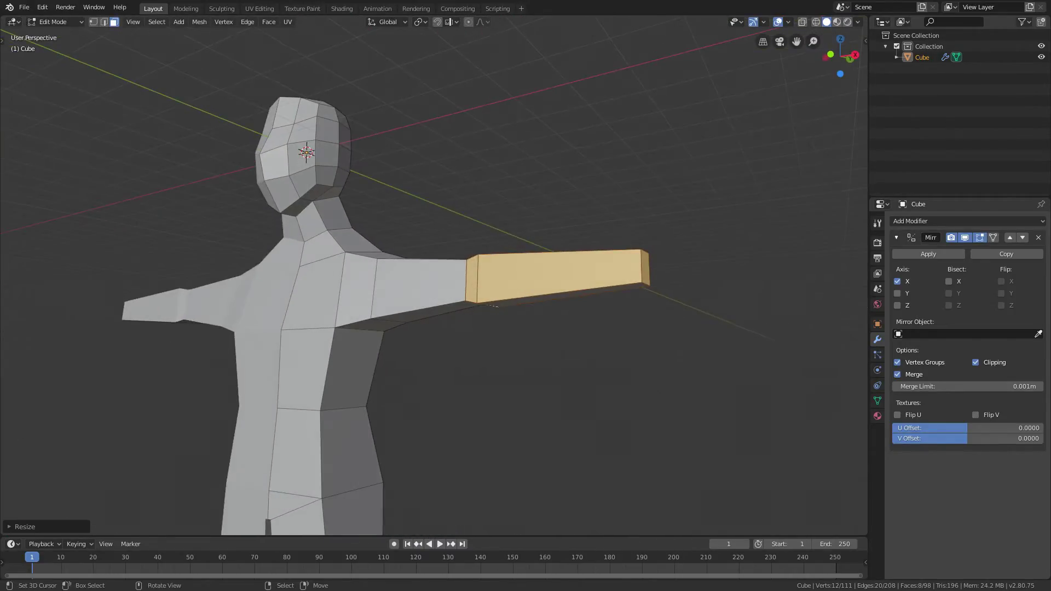
# Step: Raise the top edge of the upper arm next to the shoulder about 0.12 m along Z
pyautogui.press('KP_1')
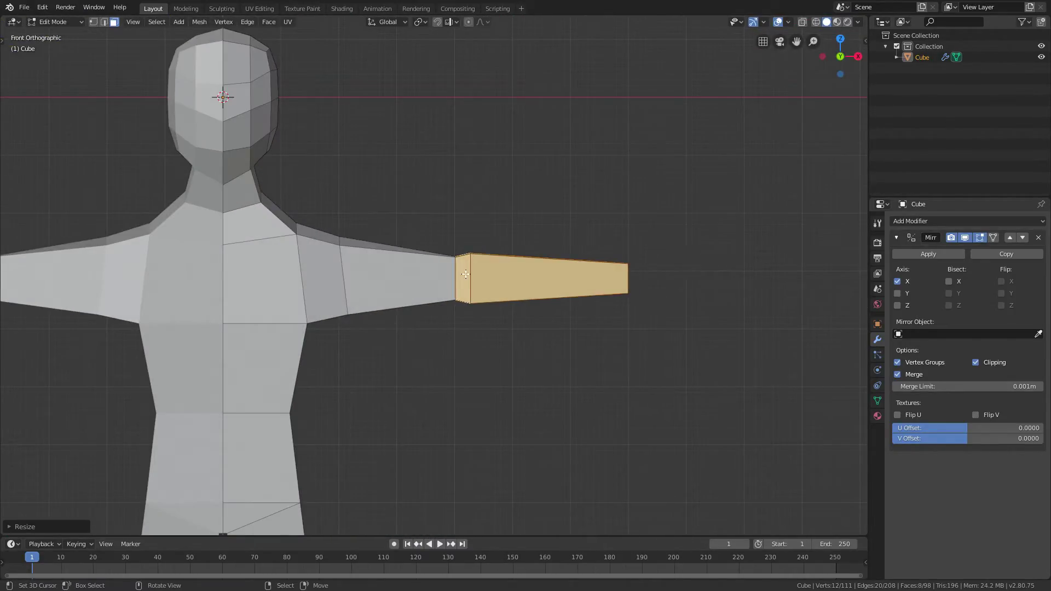
pyautogui.press('Tab')
pyautogui.press('Tab')
pyautogui.click(340, 241)
pyautogui.moveTo(340, 241); pyautogui.dragTo(381, 228, button='middle')
pyautogui.press('g')
pyautogui.press('z')
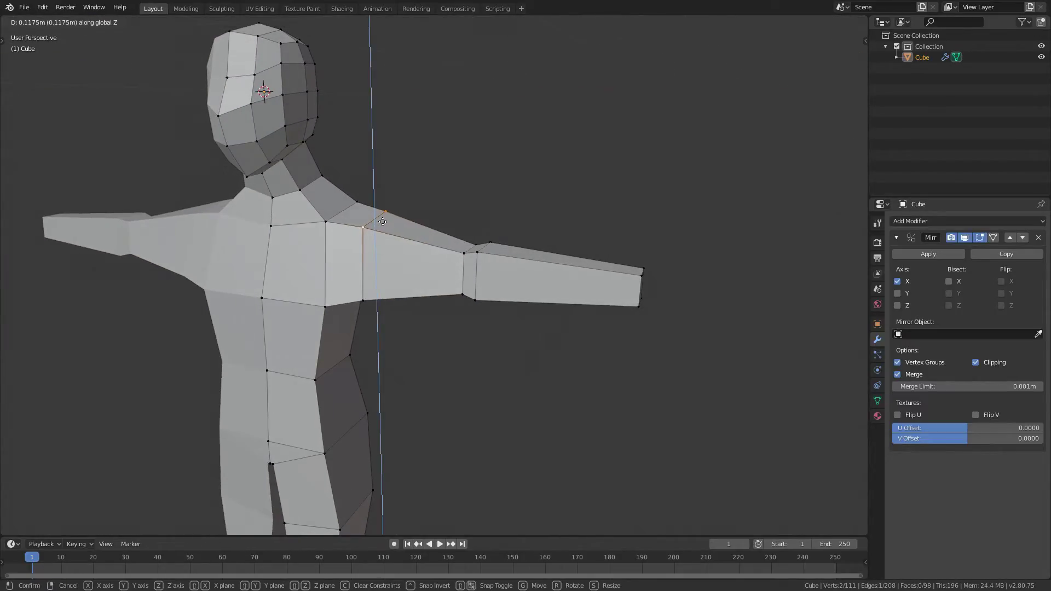
pyautogui.click(382, 221)
# Step: Move the armpit vertices slightly upward along Z
pyautogui.moveTo(387, 271); pyautogui.dragTo(351, 234, button='middle')
pyautogui.rightClick(349, 325)
pyautogui.press('g')
pyautogui.press('z')
pyautogui.click(381, 340)
# Step: Move the two lower vertices at the upper arm's shoulder end about 0.2 m inward and 0.26 m up
pyautogui.rightClick(377, 329)
pyautogui.keyDown('shift'); pyautogui.rightClick(416, 340); pyautogui.keyUp('shift')
pyautogui.press('KP_1')
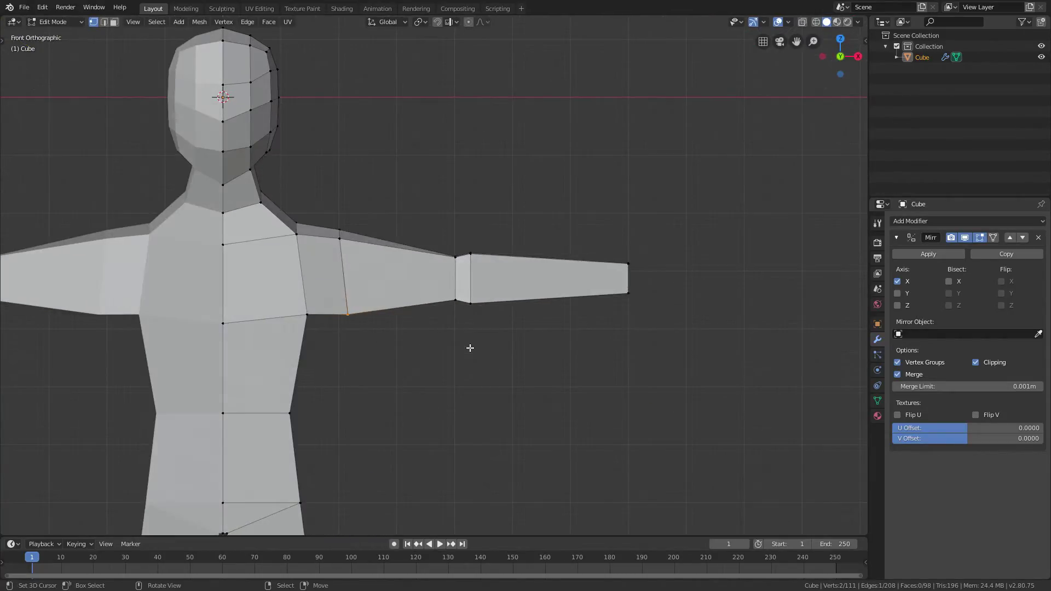
pyautogui.press('g')
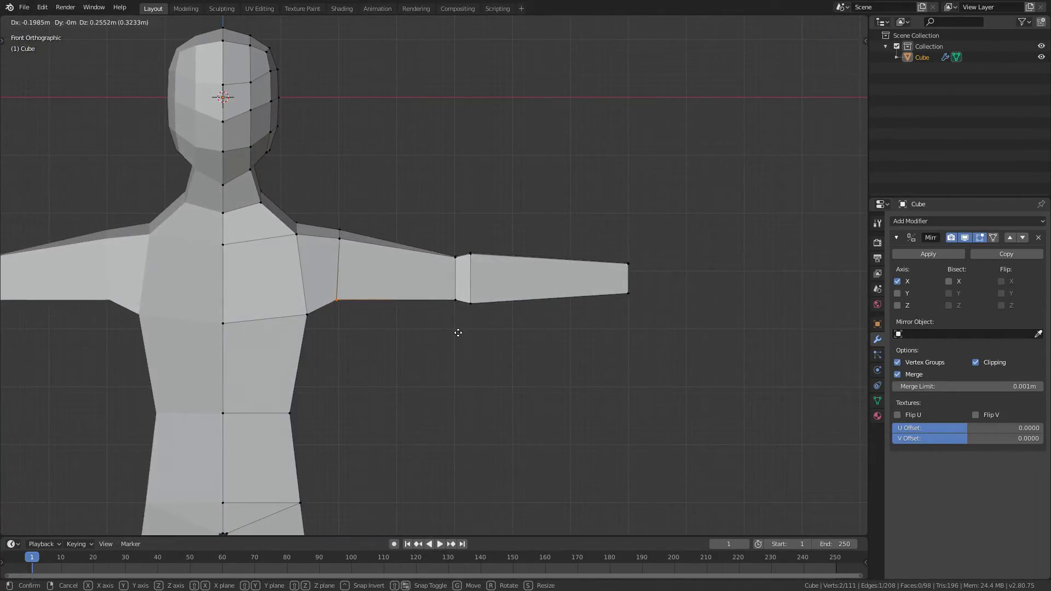
pyautogui.click(458, 333)
# Step: Show the mesh in wireframe and raise the elbow's upper vertices slightly along Z
pyautogui.press('z')
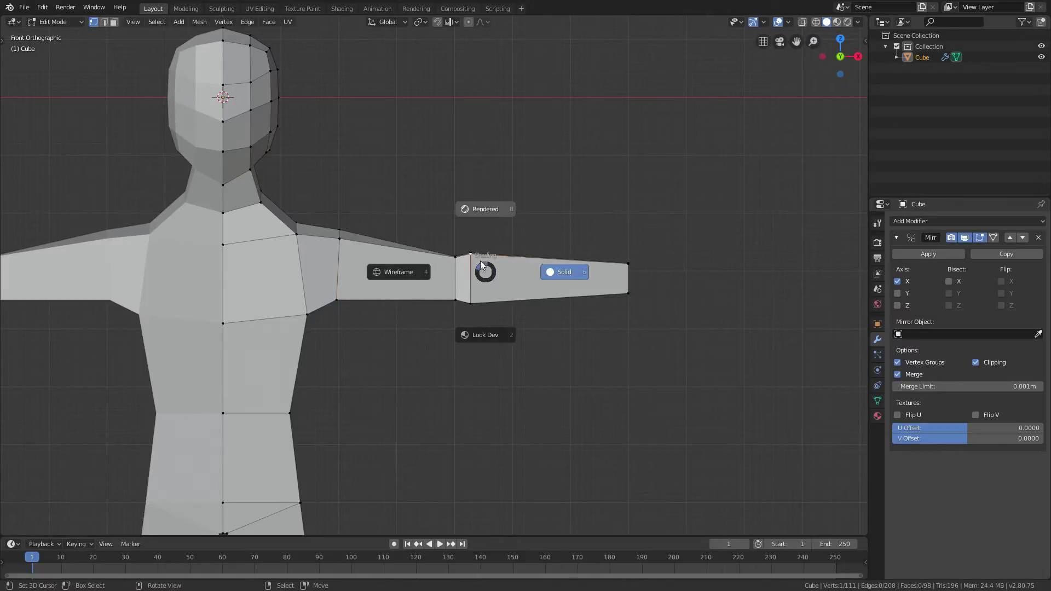
pyautogui.click(392, 276)
pyautogui.hotkey('alt', 'a')
pyautogui.moveTo(628, 249); pyautogui.dragTo(627, 286)
pyautogui.press('Escape')
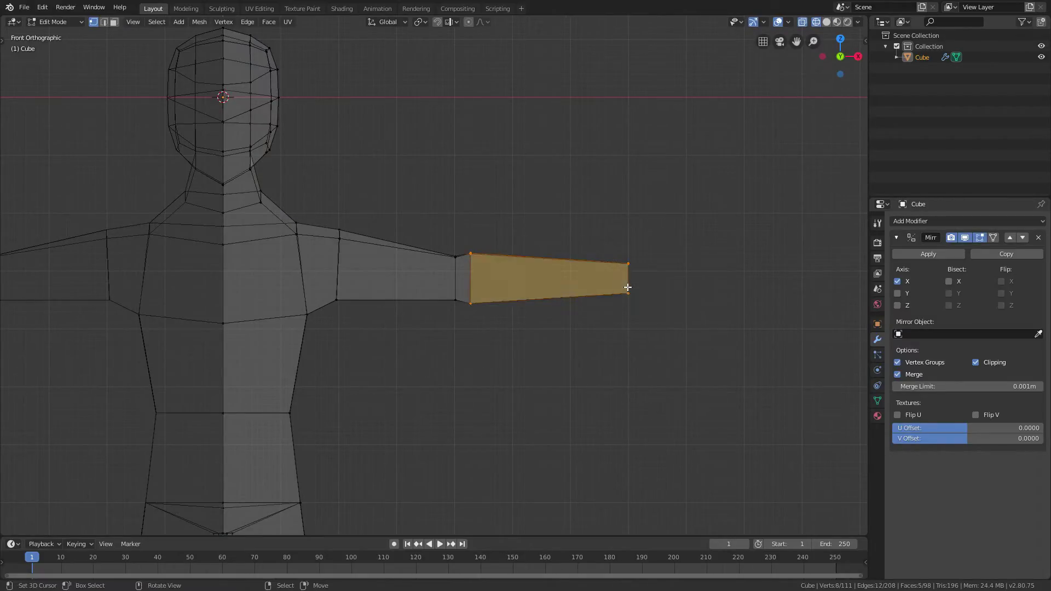
pyautogui.press('g')
pyautogui.press('z')
pyautogui.press('Escape')
pyautogui.click(442, 255)
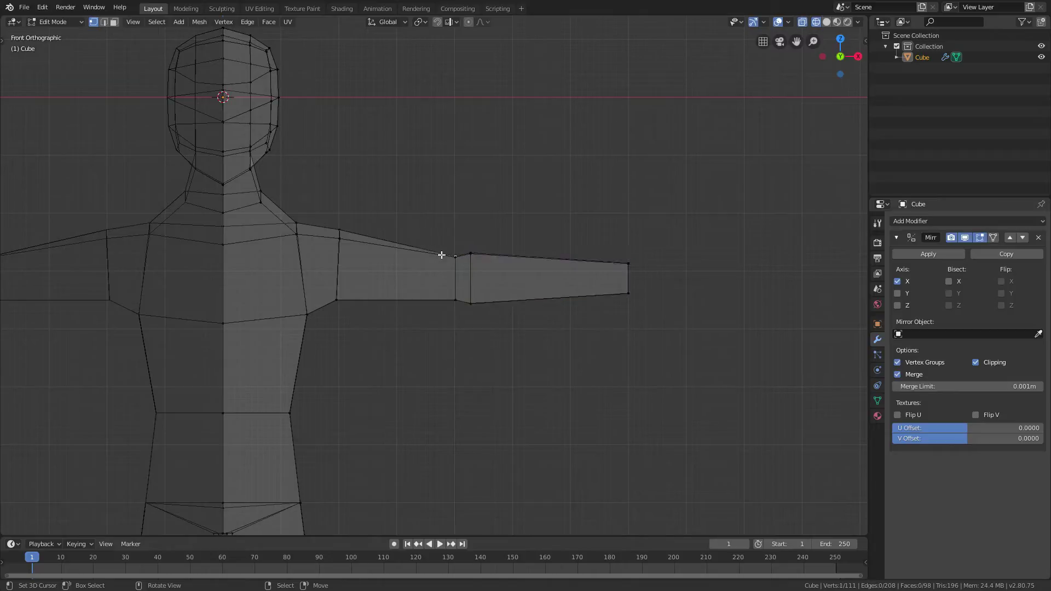
pyautogui.press('g')
pyautogui.press('z')
pyautogui.click(466, 250)
# Step: Adjust the upper arm's top vertex near the shoulder along Z and return to solid shading
pyautogui.click(367, 223)
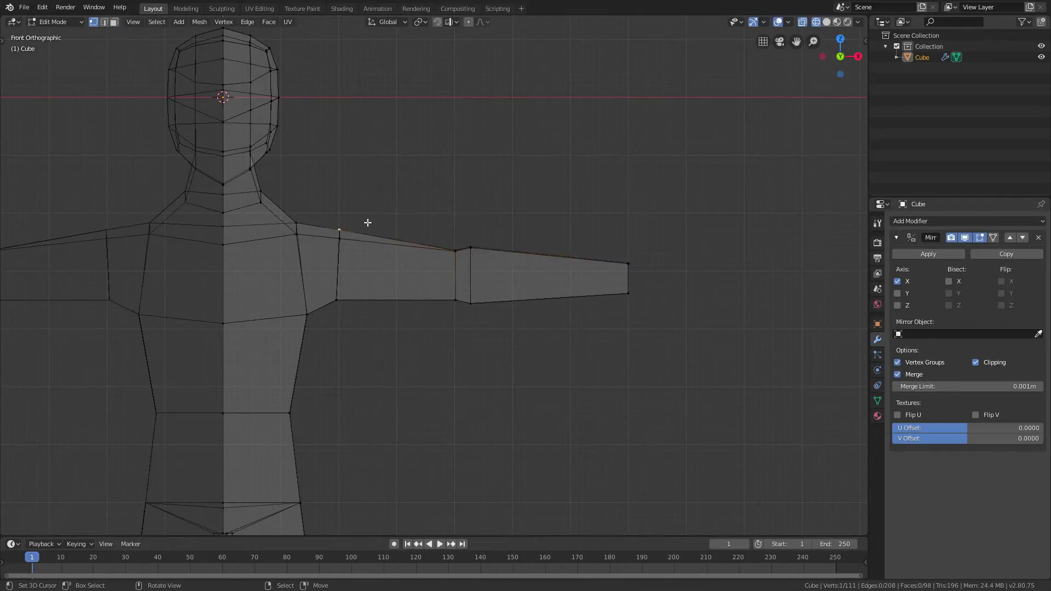
pyautogui.press('g')
pyautogui.press('z')
pyautogui.click(341, 236)
pyautogui.press('z')
pyautogui.click(388, 253)
pyautogui.moveTo(391, 277)
pyautogui.mouseDown(button='middle')
pyautogui.moveTo(366, 305)
pyautogui.moveTo(310, 324)
pyautogui.moveTo(431, 295)
pyautogui.moveTo(403, 249)
pyautogui.moveTo(408, 231)
pyautogui.moveTo(520, 306)
pyautogui.moveTo(441, 257)
pyautogui.moveTo(421, 310)
pyautogui.moveTo(310, 307)
pyautogui.moveTo(267, 291)
pyautogui.moveTo(459, 311)
pyautogui.mouseUp(button='middle')
pyautogui.press('Tab')
pyautogui.press('Tab')
# Step: Try extruding the forearm's end face a short way for a wrist and scaling its new end
pyautogui.scroll(4, 458, 308)
pyautogui.moveTo(563, 296); pyautogui.dragTo(476, 298, button='middle')
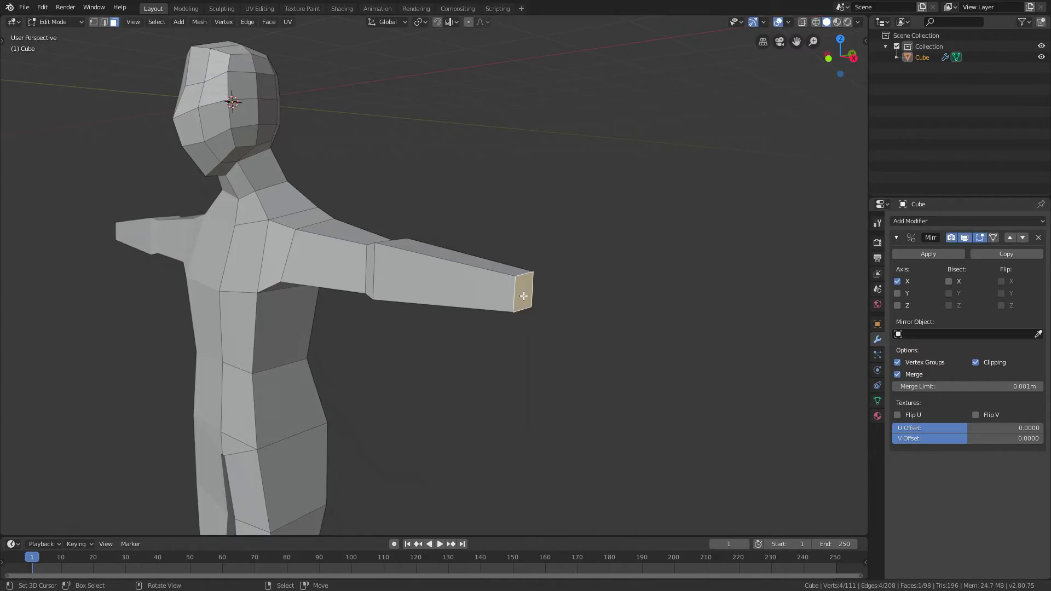
pyautogui.press('KP_1')
pyautogui.press('e')
pyautogui.click(548, 292)
pyautogui.press('e')
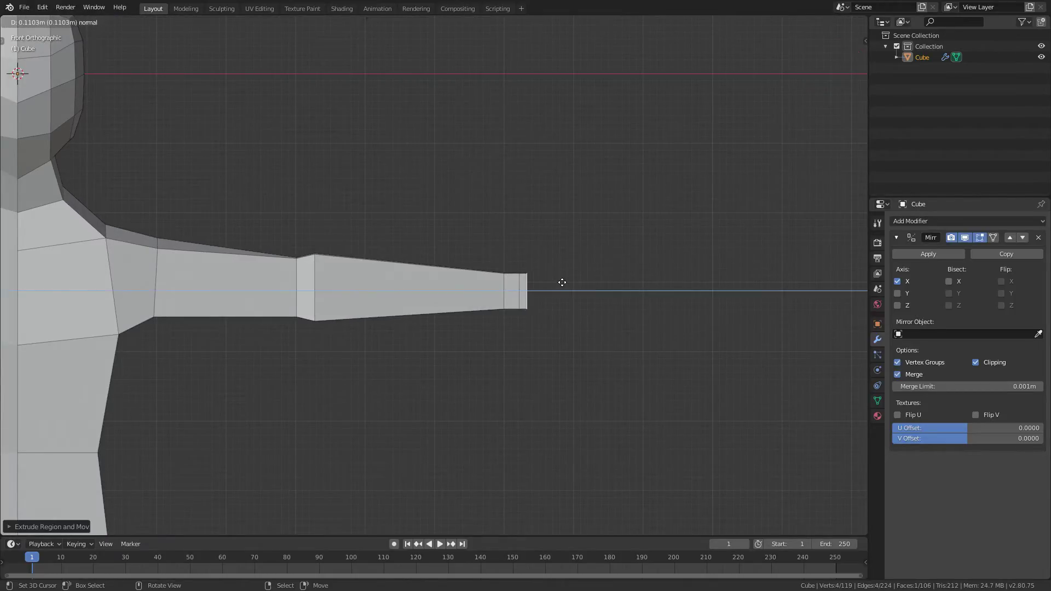
pyautogui.rightClick(559, 281)
pyautogui.press('s')
pyautogui.rightClick(594, 249)
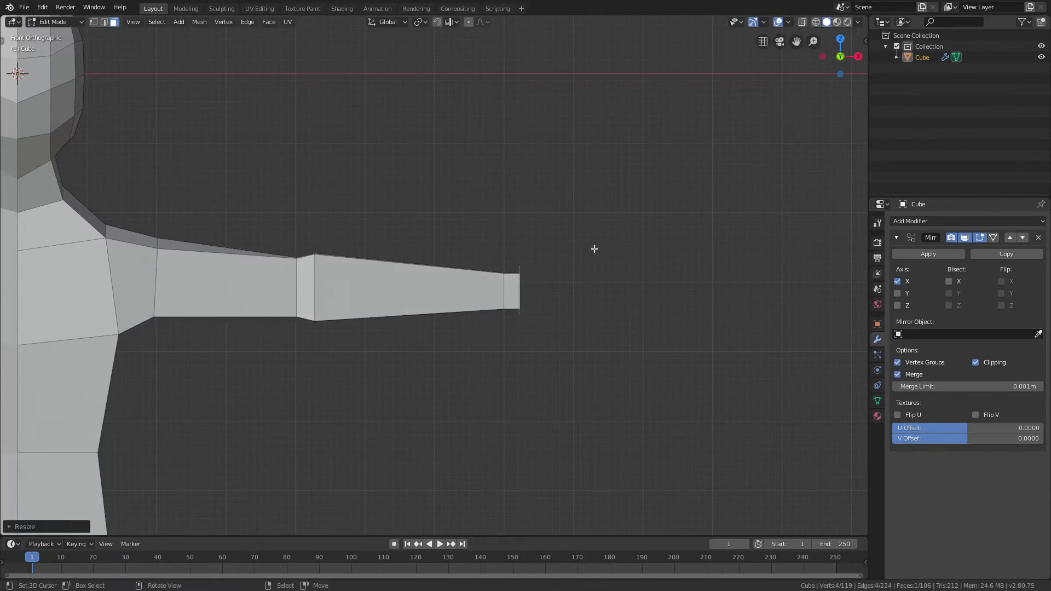
# Step: Try extruding the wrist's end face outward into a block for the hand
pyautogui.press('e')
pyautogui.click(652, 246)
pyautogui.moveTo(652, 247); pyautogui.dragTo(605, 312, button='middle')
pyautogui.scroll(-5, 635, 265)
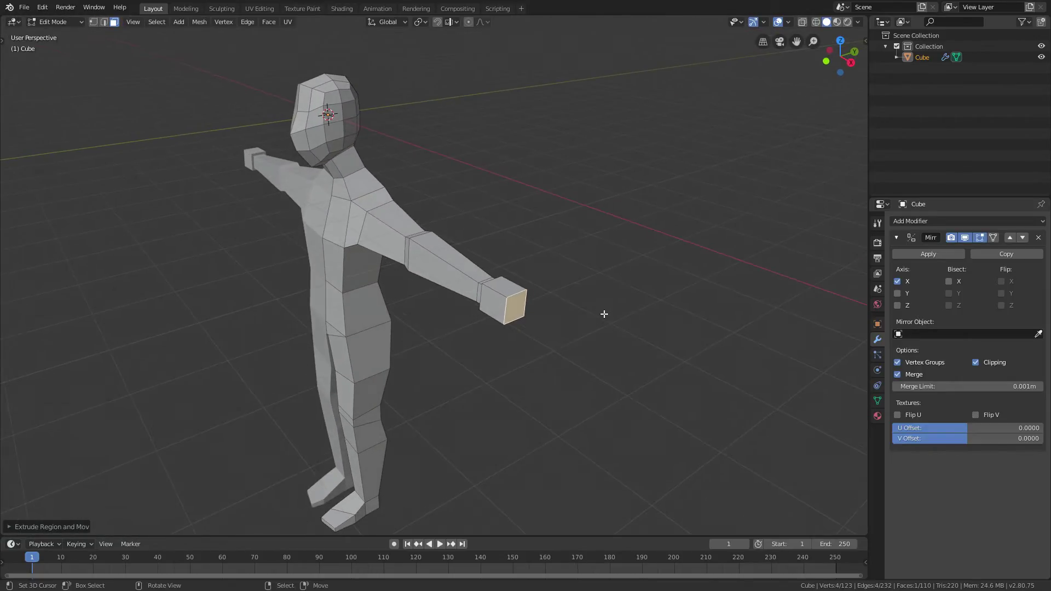
# Step: Undo the hand block and the wrist extrusion, back to the plain forearm end
pyautogui.hotkey('ctrl', 'z')
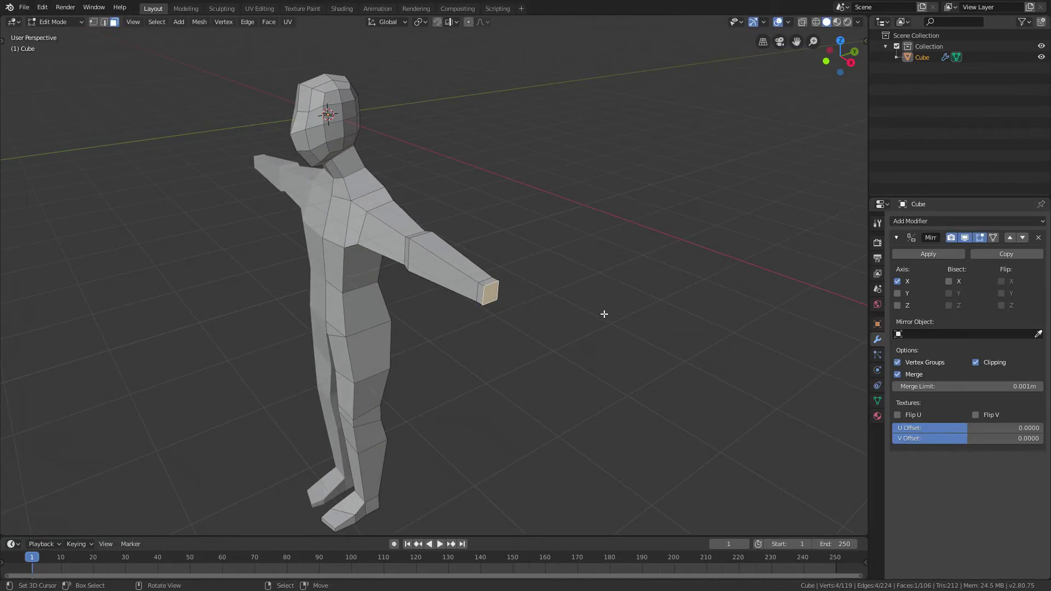
pyautogui.press('KP_1')
pyautogui.scroll(8, 603, 312)
pyautogui.hotkey('ctrl', 'z')
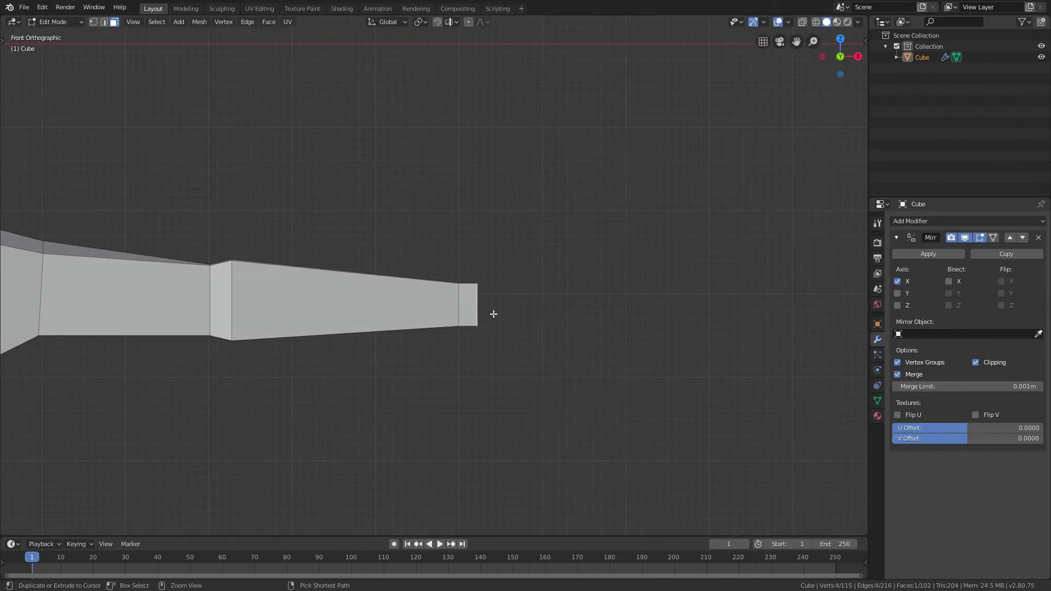
# Step: Extrude the forearm's end face outward to form the palm
pyautogui.moveTo(498, 318)
pyautogui.mouseDown(button='middle')
pyautogui.moveTo(424, 348)
pyautogui.moveTo(493, 323)
pyautogui.mouseUp(button='middle')
pyautogui.press('KP_1')
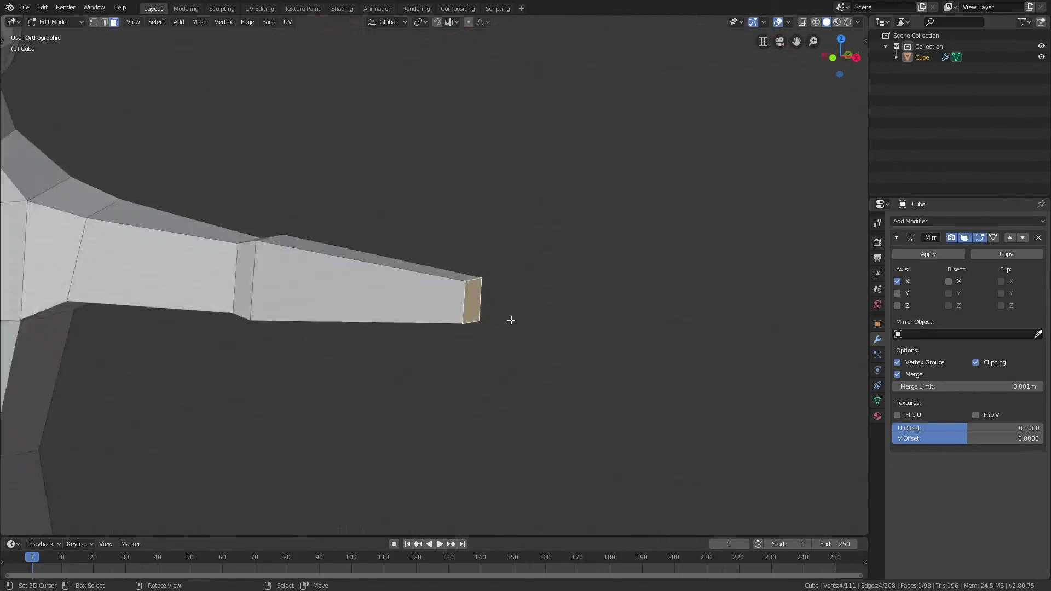
pyautogui.scroll(3, 439, 313)
pyautogui.press('e')
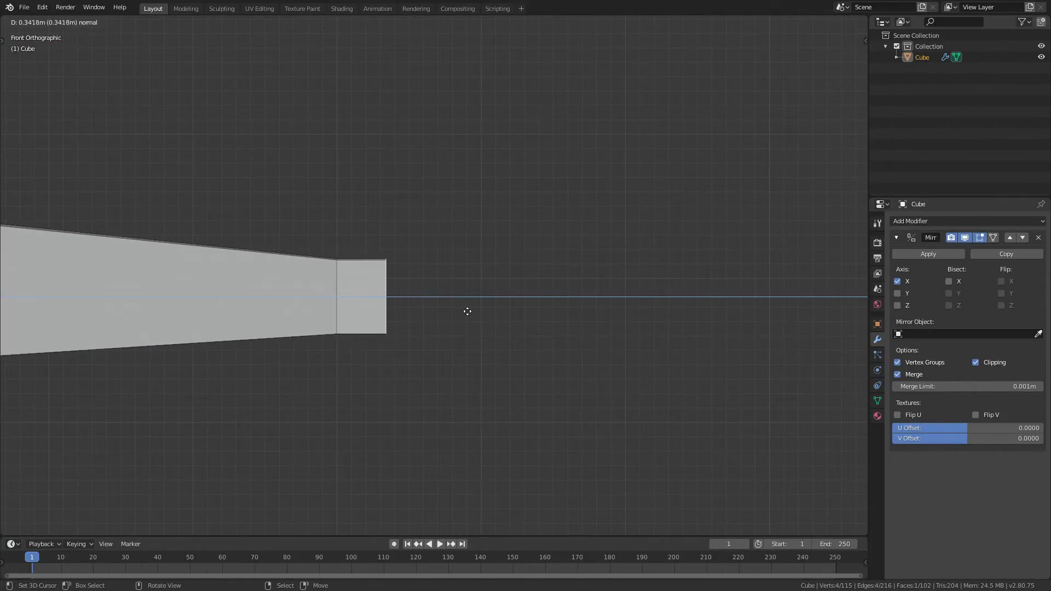
pyautogui.click(540, 310)
pyautogui.moveTo(545, 308)
pyautogui.mouseDown(button='middle')
pyautogui.moveTo(495, 336)
pyautogui.moveTo(561, 308)
pyautogui.mouseUp(button='middle')
# Step: Flatten the palm's end face along Z and move it slightly upward
pyautogui.press('s')
pyautogui.press('z')
pyautogui.press('KP_1')
pyautogui.press('g')
pyautogui.press('z')
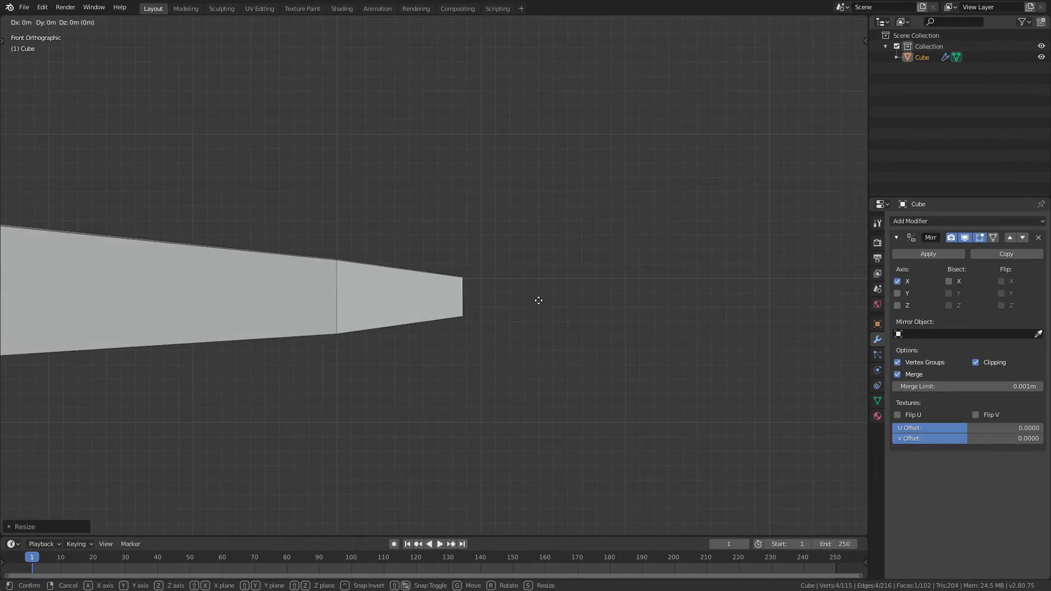
pyautogui.click(540, 285)
pyautogui.moveTo(539, 285); pyautogui.dragTo(444, 328, button='middle')
# Step: Extrude the palm's end face outward for the fingers and scale the fingertip end down
pyautogui.press('KP_1')
pyautogui.press('e')
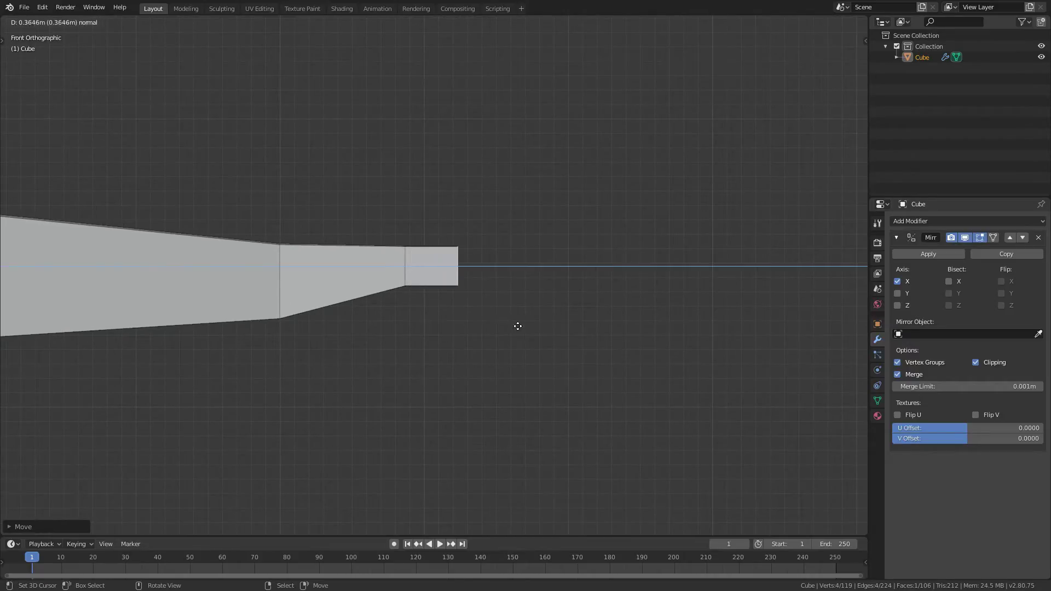
pyautogui.click(650, 330)
pyautogui.press('s')
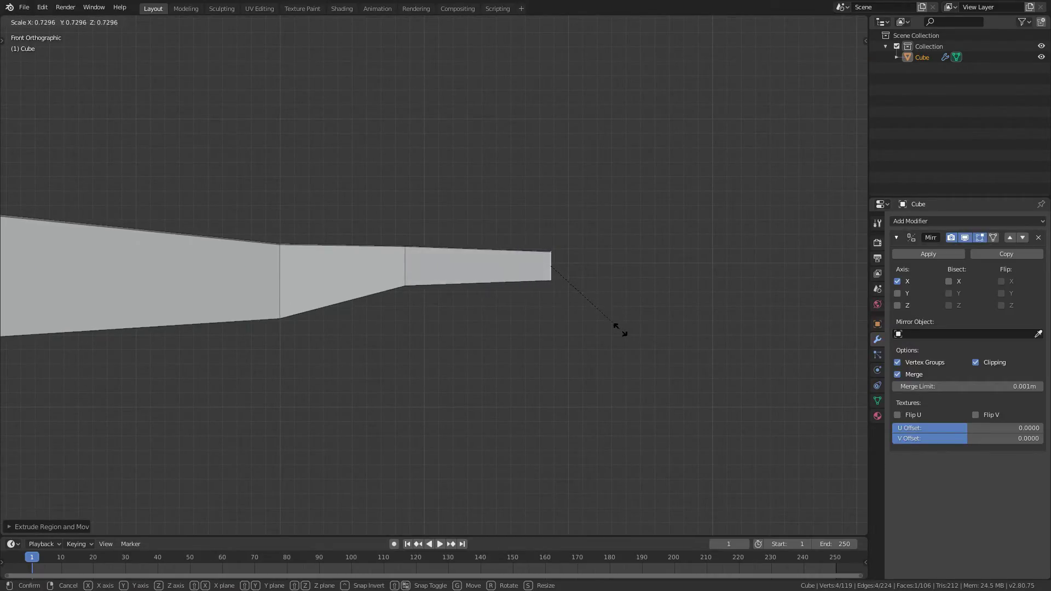
pyautogui.click(614, 326)
pyautogui.moveTo(613, 329); pyautogui.dragTo(562, 375, button='middle')
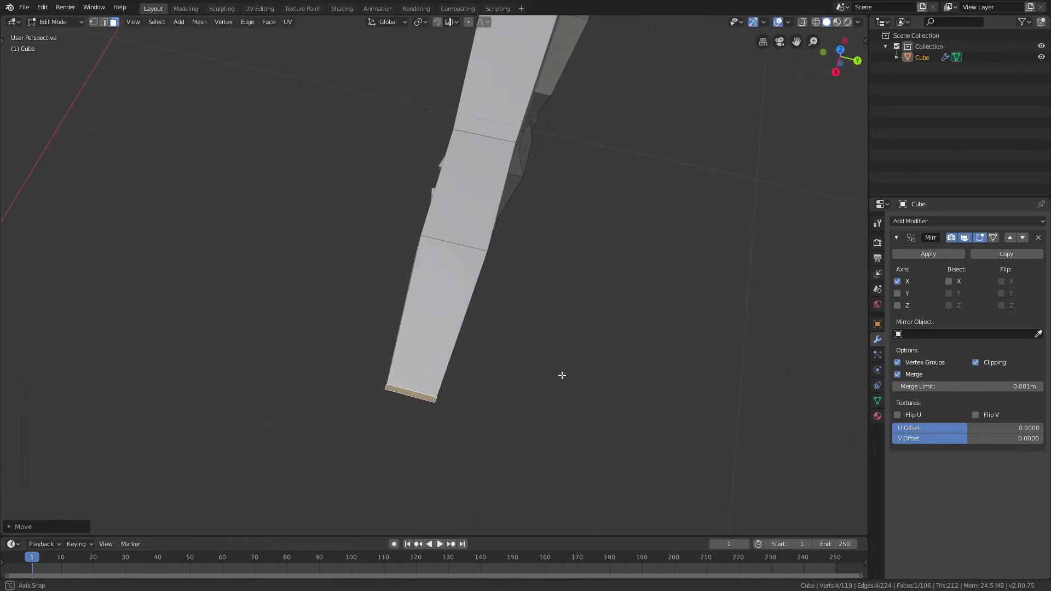
# Step: Select all faces of the finger section and widen it along Y
pyautogui.moveTo(432, 295); pyautogui.dragTo(469, 279, button='middle')
pyautogui.press('2')
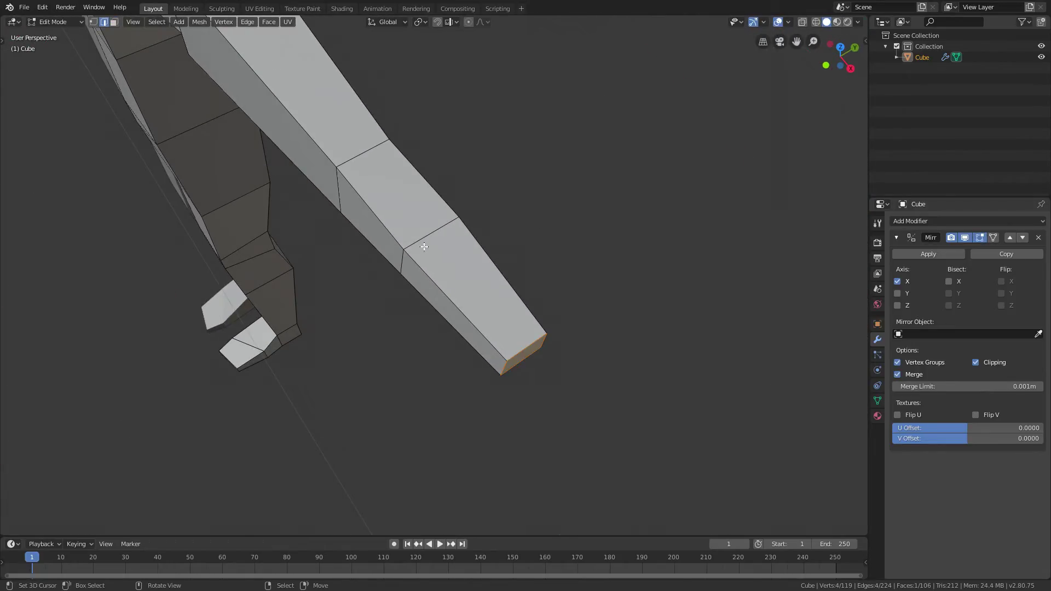
pyautogui.press('3')
pyautogui.click(436, 290)
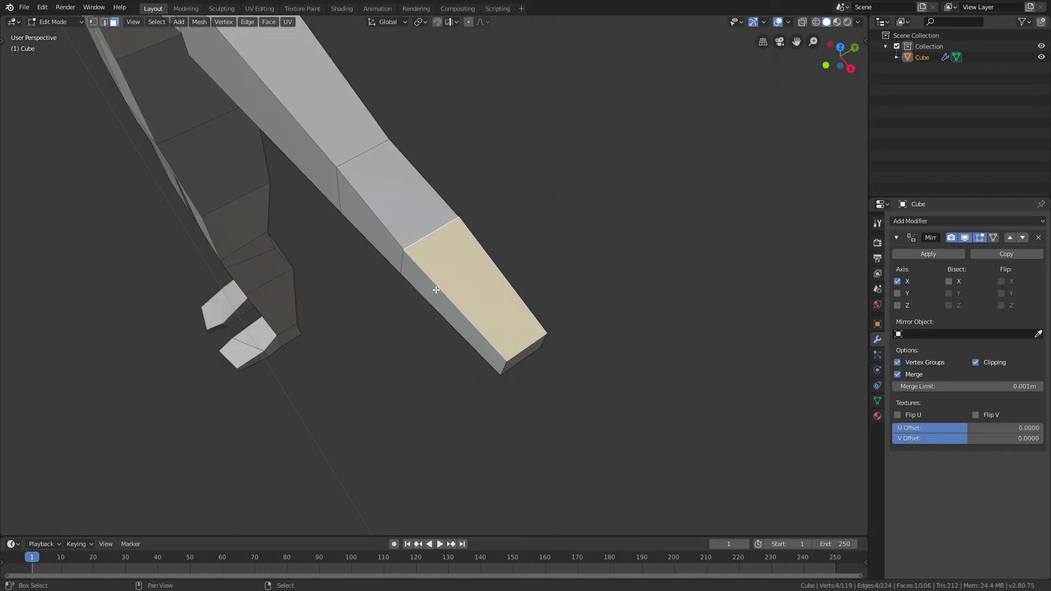
pyautogui.keyDown('shift'); pyautogui.rightClick(433, 294); pyautogui.keyUp('shift')
pyautogui.moveTo(523, 301); pyautogui.dragTo(465, 291, button='middle')
pyautogui.keyDown('shift'); pyautogui.rightClick(416, 291); pyautogui.keyUp('shift')
pyautogui.keyDown('shift'); pyautogui.click(389, 250); pyautogui.keyUp('shift')
pyautogui.scroll(6, 465, 291)
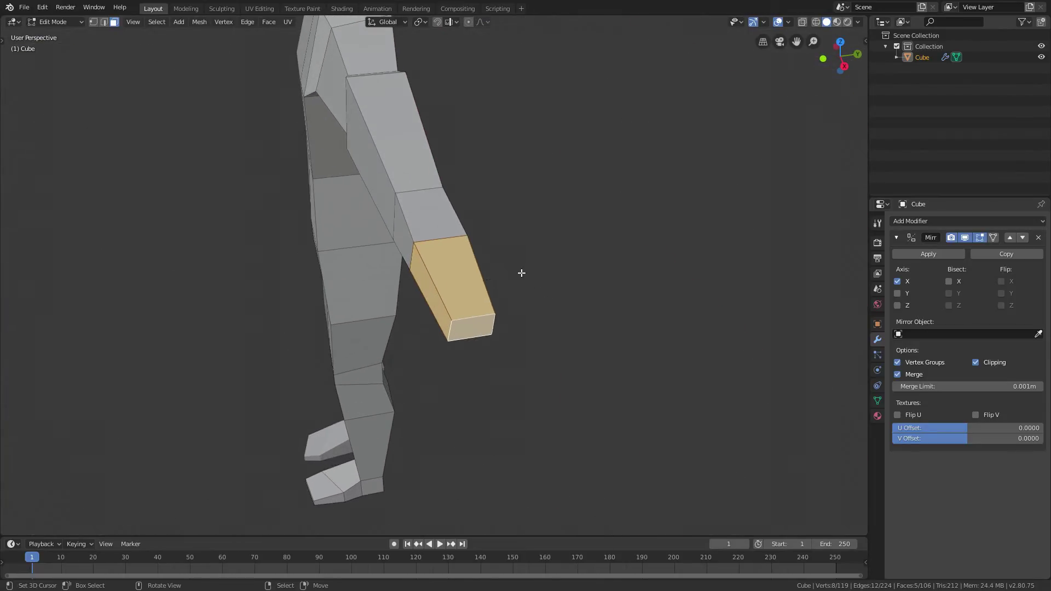
pyautogui.press('s')
pyautogui.press('y')
pyautogui.click(570, 274)
pyautogui.press('Tab')
pyautogui.moveTo(566, 277); pyautogui.dragTo(596, 246, button='middle')
pyautogui.press('Tab')
# Step: Add an edge loop across the palm between the wrist and the finger section
pyautogui.scroll(5, 474, 305)
pyautogui.keyDown('shift'); pyautogui.moveTo(399, 295); pyautogui.dragTo(488, 315, button='middle'); pyautogui.keyUp('shift')
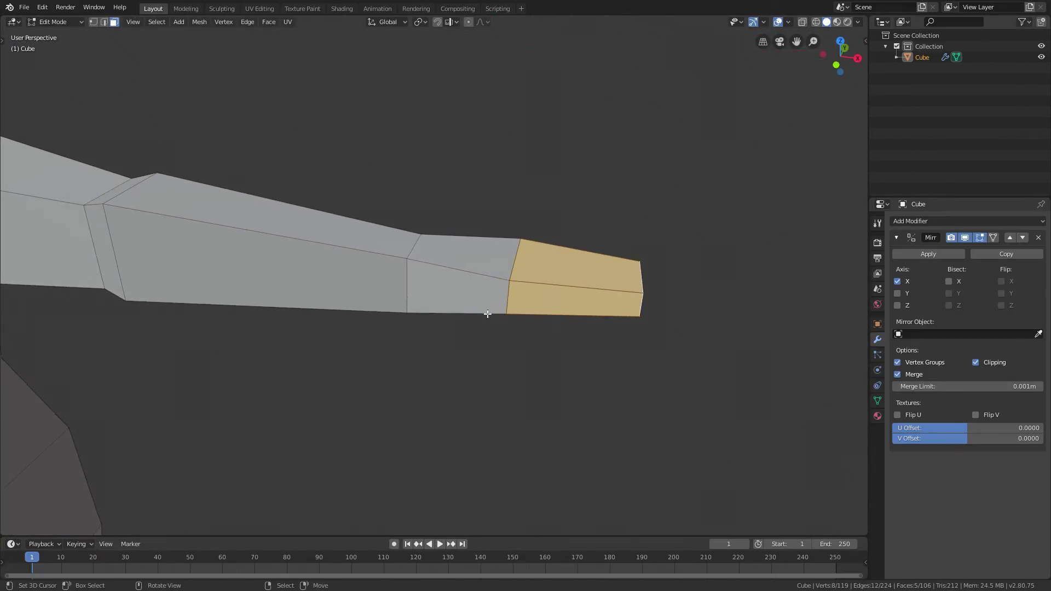
pyautogui.click(477, 270)
pyautogui.click(486, 265)
# Step: Extrude the palm's front side face next to the wrist for the thumb base and scale its end down
pyautogui.hotkey('alt', 'a')
pyautogui.click(446, 285)
pyautogui.moveTo(446, 285); pyautogui.dragTo(442, 321, button='middle')
pyautogui.press('e')
pyautogui.click(438, 312)
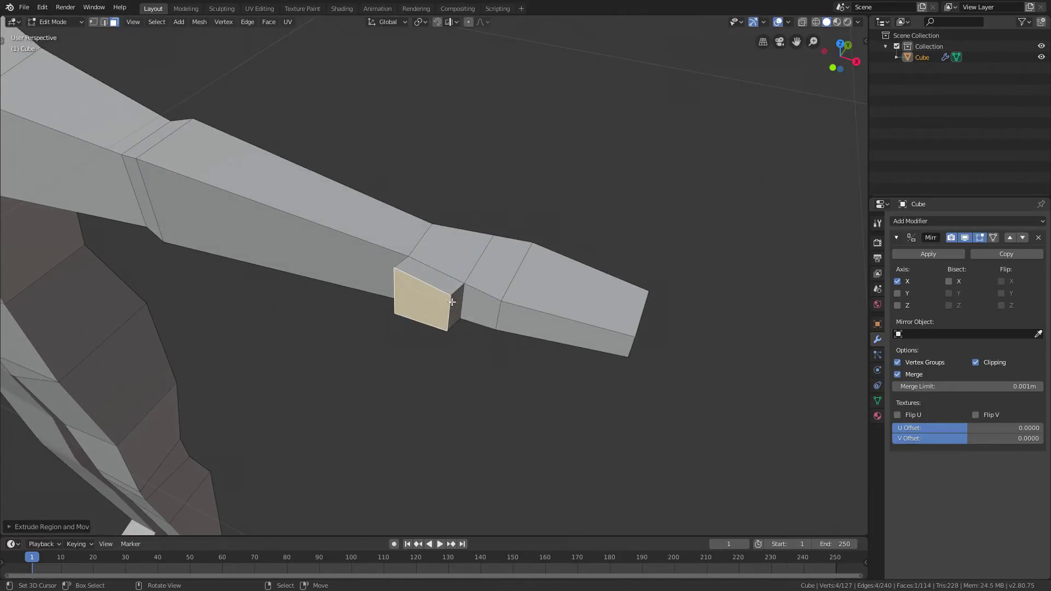
pyautogui.press('s')
pyautogui.click(465, 270)
# Step: Reposition the thumb base's end face in top view and rotate it toward the fingers
pyautogui.press('KP_7')
pyautogui.keyDown('shift'); pyautogui.moveTo(465, 271); pyautogui.dragTo(416, 249, button='middle'); pyautogui.keyUp('shift')
pyautogui.scroll(2, 429, 298)
pyautogui.press('g')
pyautogui.click(457, 343)
pyautogui.press('r')
pyautogui.click(469, 250)
# Step: Extrude the thumb's next segment, shift its end toward the fingers and rotate it about -42 degrees
pyautogui.press('e')
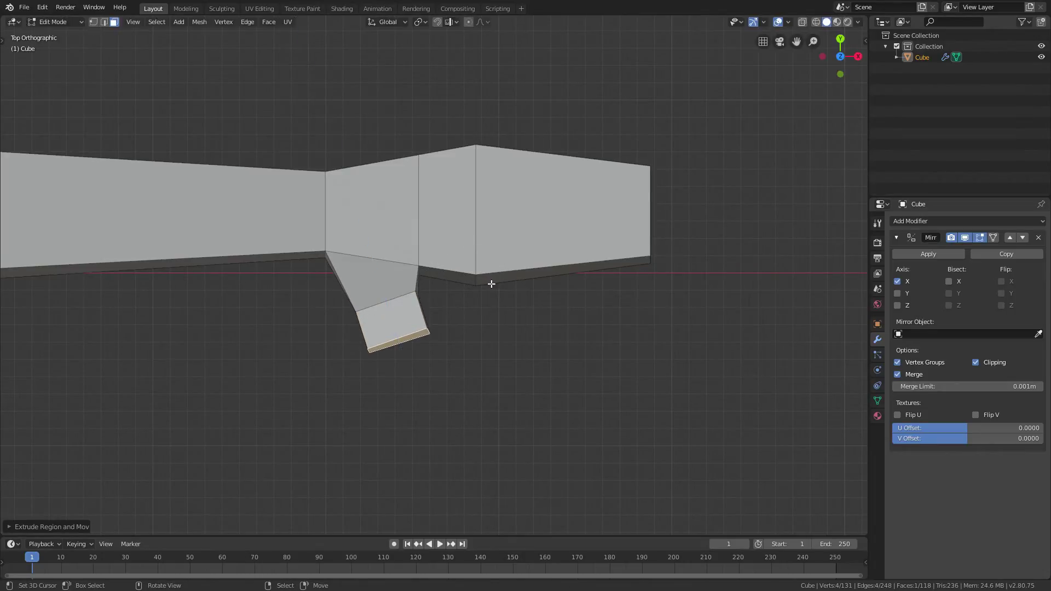
pyautogui.click(478, 287)
pyautogui.press('g')
pyautogui.press('r')
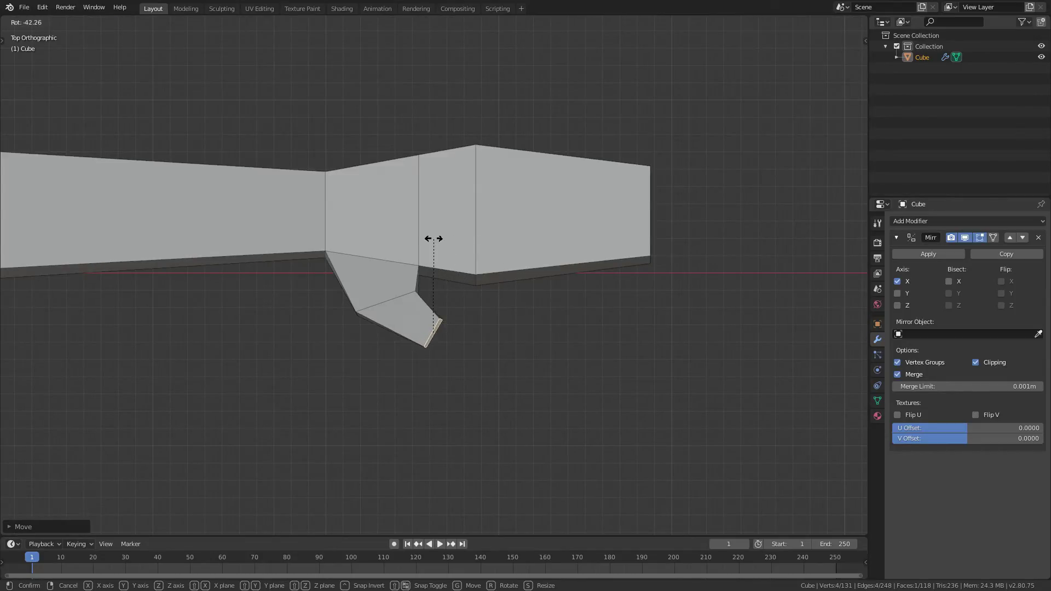
pyautogui.click(442, 242)
# Step: Extrude the thumb's tip segment, reposition its end and scale it down
pyautogui.press('e')
pyautogui.click(491, 257)
pyautogui.press('g')
pyautogui.click(504, 246)
pyautogui.press('s')
pyautogui.click(489, 271)
pyautogui.press('Tab')
pyautogui.moveTo(493, 263); pyautogui.dragTo(439, 343, button='middle')
# Step: Add two evenly spaced edge loops across the finger section
pyautogui.press('Tab')
pyautogui.hotkey('ctrl', 'r')
pyautogui.click(494, 307)
pyautogui.rightClick(495, 307)
pyautogui.press('Tab')
pyautogui.press('Tab')
# Step: Select the middle edge loop of the finger section in front view and scale it along Z
pyautogui.press('KP_1')
pyautogui.scroll(3, 584, 256)
pyautogui.press('3')
pyautogui.press('2')
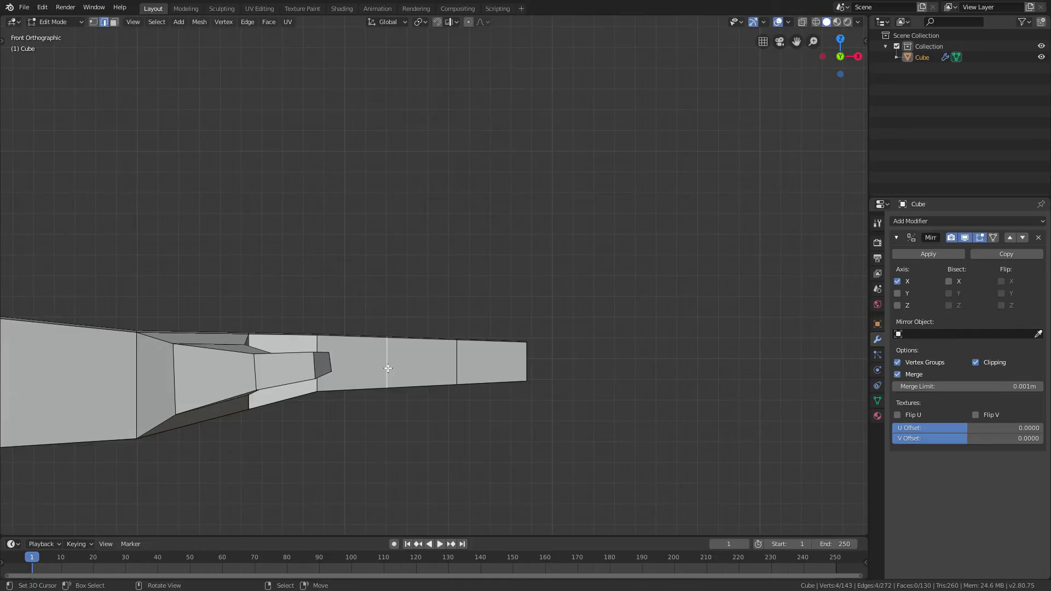
pyautogui.press('g')
pyautogui.press('z')
pyautogui.rightClick(391, 362)
pyautogui.moveTo(333, 342); pyautogui.dragTo(303, 385, button='middle')
pyautogui.press('s')
pyautogui.press('z')
pyautogui.click(373, 305)
# Step: Compare the arm and hand in object mode and edit mode from the front view
pyautogui.press('Tab')
pyautogui.press('Tab')
pyautogui.press('Tab')
pyautogui.press('Tab')
pyautogui.press('Tab')
pyautogui.press('KP_1')
pyautogui.press('Tab')
# Step: Select the edge loop around the wrist, scale it down slightly and raise it about 0.016 m along Z
pyautogui.moveTo(351, 230); pyautogui.dragTo(397, 366, button='middle')
pyautogui.click(397, 366)
pyautogui.moveTo(402, 404); pyautogui.dragTo(230, 467, button='middle')
pyautogui.keyDown('shift'); pyautogui.rightClick(407, 447); pyautogui.keyUp('shift')
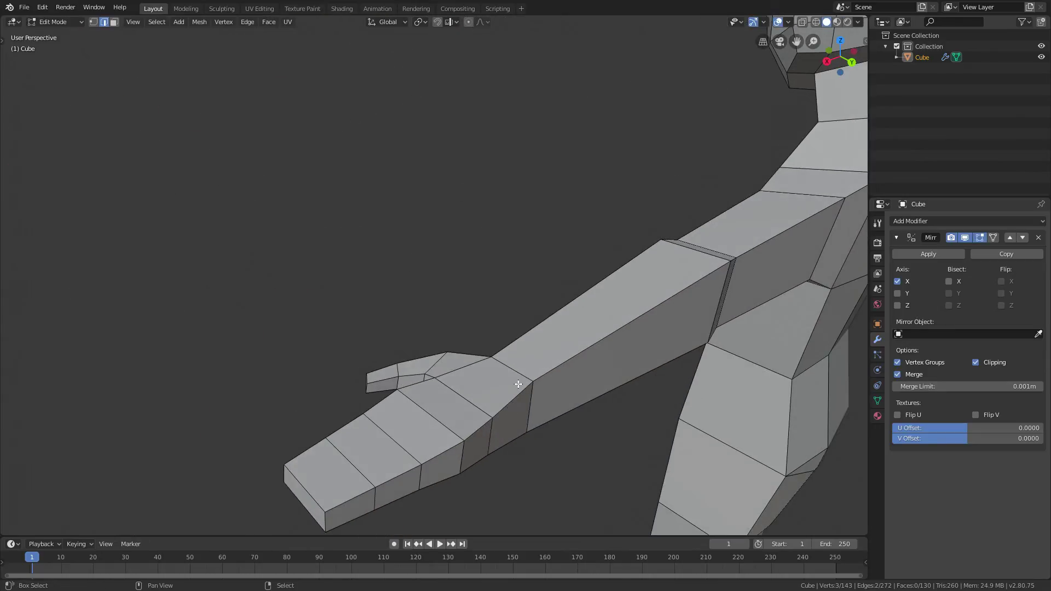
pyautogui.keyDown('shift'); pyautogui.click(529, 375); pyautogui.keyUp('shift')
pyautogui.moveTo(528, 375); pyautogui.dragTo(641, 272, button='middle')
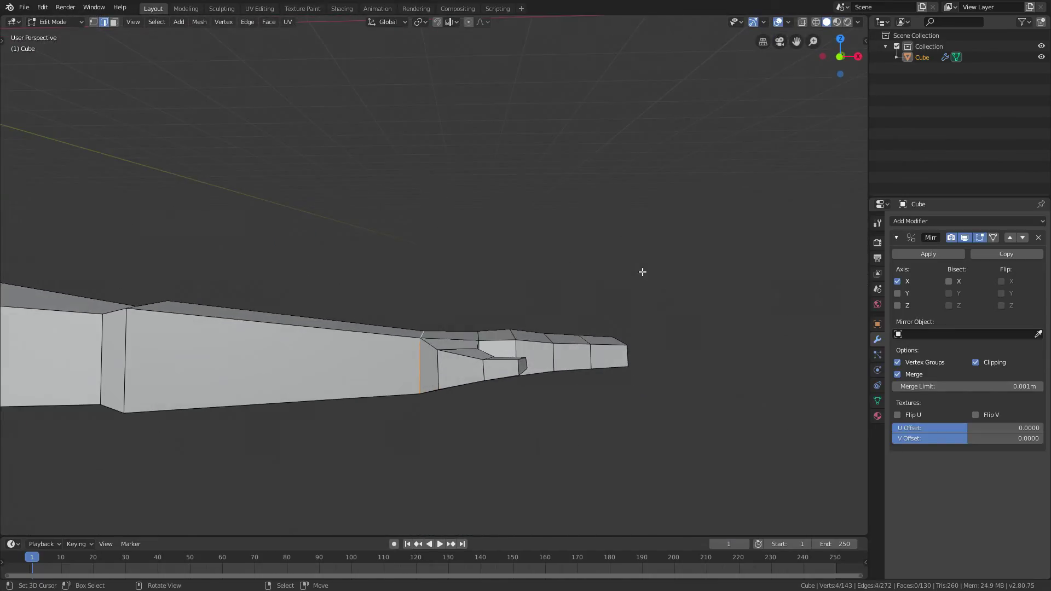
pyautogui.press('s')
pyautogui.click(624, 284)
pyautogui.press('g')
pyautogui.press('z')
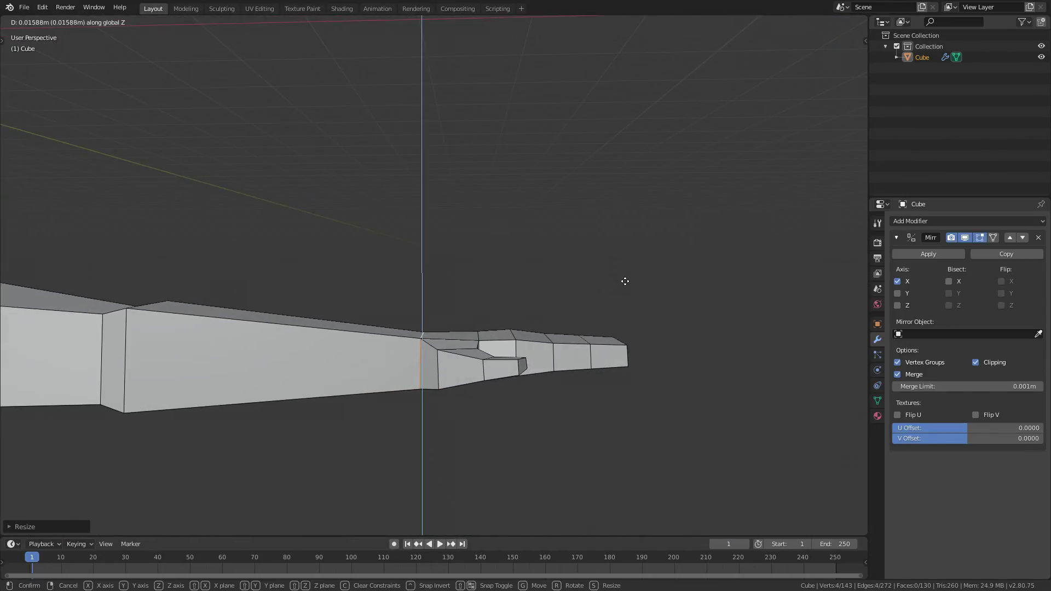
pyautogui.click(624, 282)
# Step: Examine the whole character's proportions in object mode from several angles and from the front
pyautogui.press('Tab')
pyautogui.moveTo(624, 281); pyautogui.dragTo(533, 363, button='middle')
pyautogui.scroll(-4, 645, 263)
pyautogui.scroll(-2, 553, 344)
pyautogui.press('KP_1')
pyautogui.press('Tab')
pyautogui.scroll(4, 533, 363)
pyautogui.press('Tab')
# Step: Add a Subdivision Surface modifier to the character and inspect the rounded shape from different angles
pyautogui.click(893, 221)
pyautogui.click(856, 403)
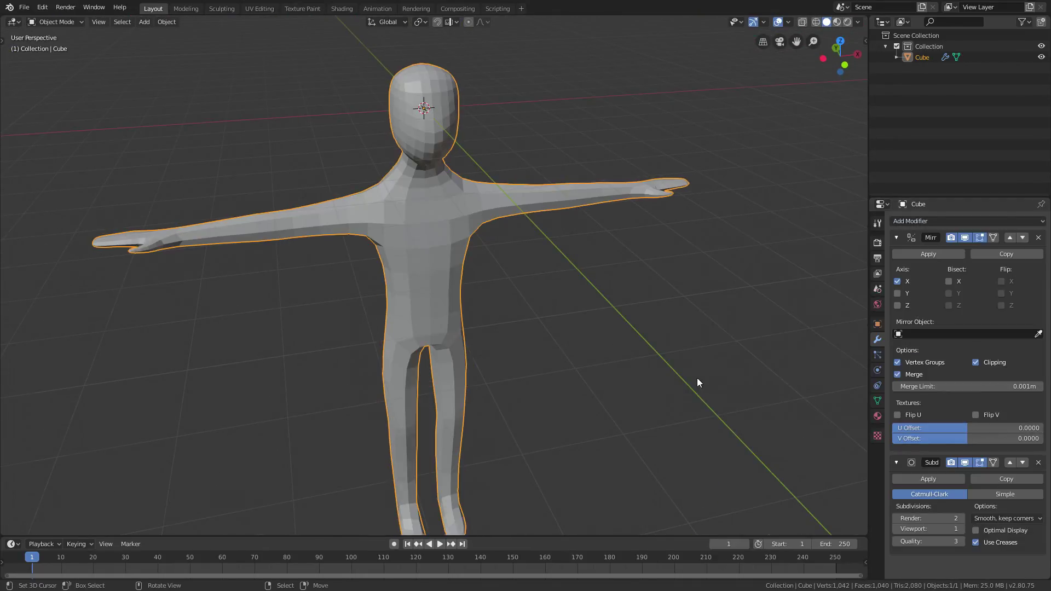
pyautogui.scroll(-5, 610, 357)
pyautogui.moveTo(697, 371); pyautogui.dragTo(789, 402, button='middle')
pyautogui.scroll(6, 542, 359)
pyautogui.scroll(-6, 542, 356)
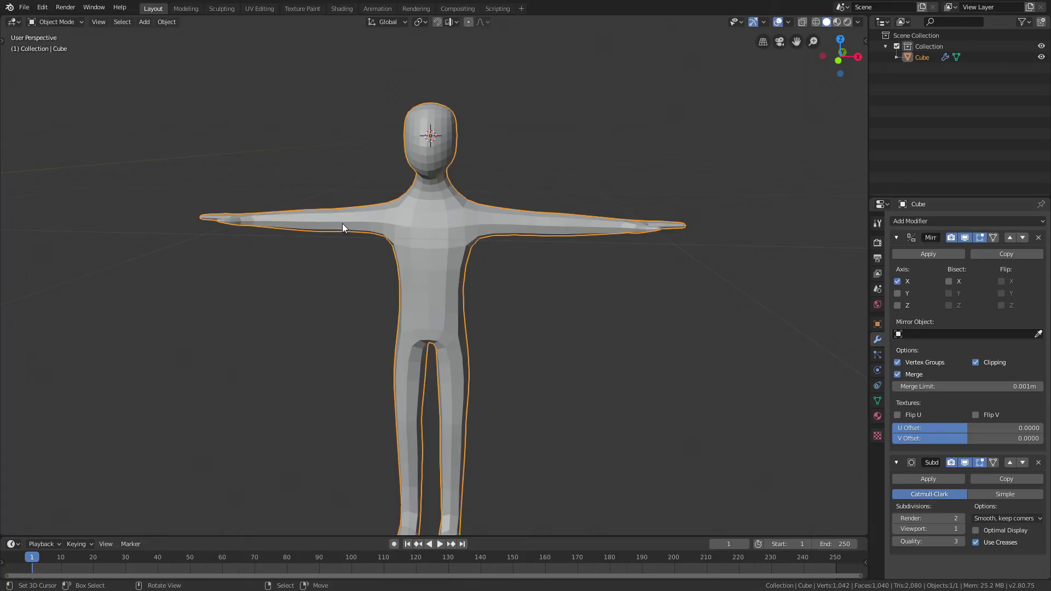
# Step: Try smooth shading on the subdivided character, then return it to flat shading
pyautogui.press('w')
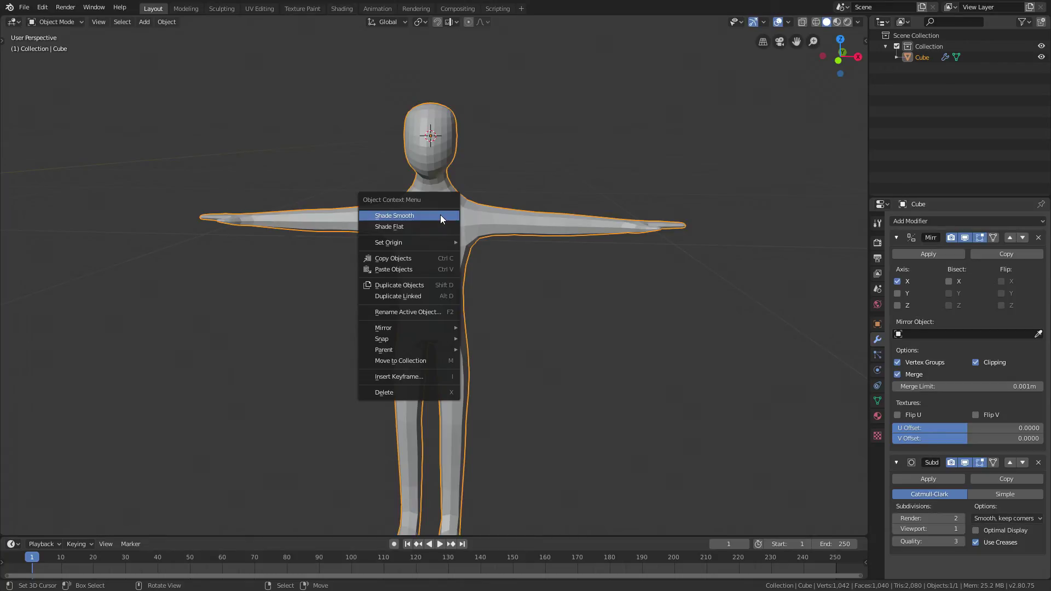
pyautogui.click(399, 216)
pyautogui.moveTo(470, 227)
pyautogui.mouseDown(button='middle')
pyautogui.moveTo(162, 208)
pyautogui.moveTo(705, 227)
pyautogui.moveTo(485, 234)
pyautogui.mouseUp(button='middle')
pyautogui.press('w')
pyautogui.click(433, 249)
pyautogui.moveTo(417, 251)
pyautogui.mouseDown(button='middle')
pyautogui.moveTo(444, 272)
pyautogui.moveTo(507, 282)
pyautogui.moveTo(460, 294)
pyautogui.mouseUp(button='middle')
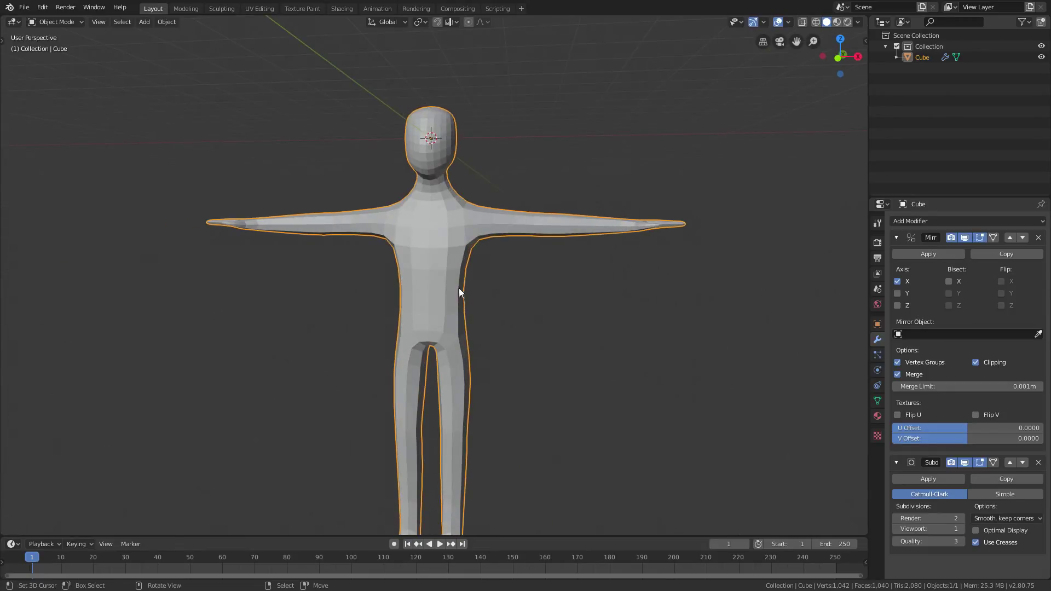
# Step: Remove the Subdivision Surface modifier and inspect the low poly character in front view
pyautogui.click(1039, 463)
pyautogui.moveTo(744, 422); pyautogui.dragTo(590, 407, button='middle')
pyautogui.press('KP_1')
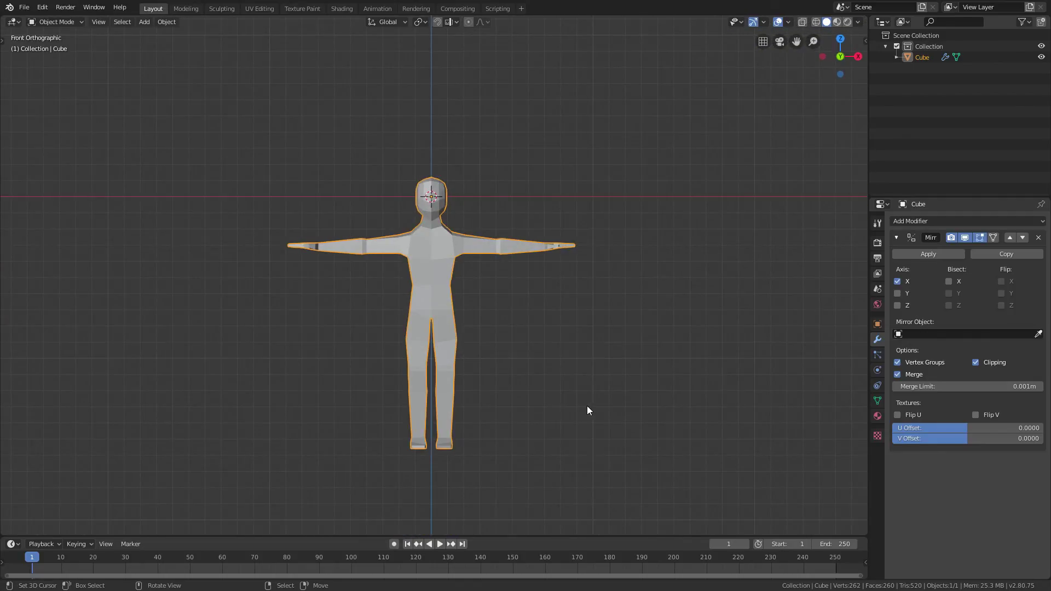
pyautogui.scroll(2, 298, 300)
pyautogui.scroll(5, 366, 277)
pyautogui.scroll(-4, 367, 278)
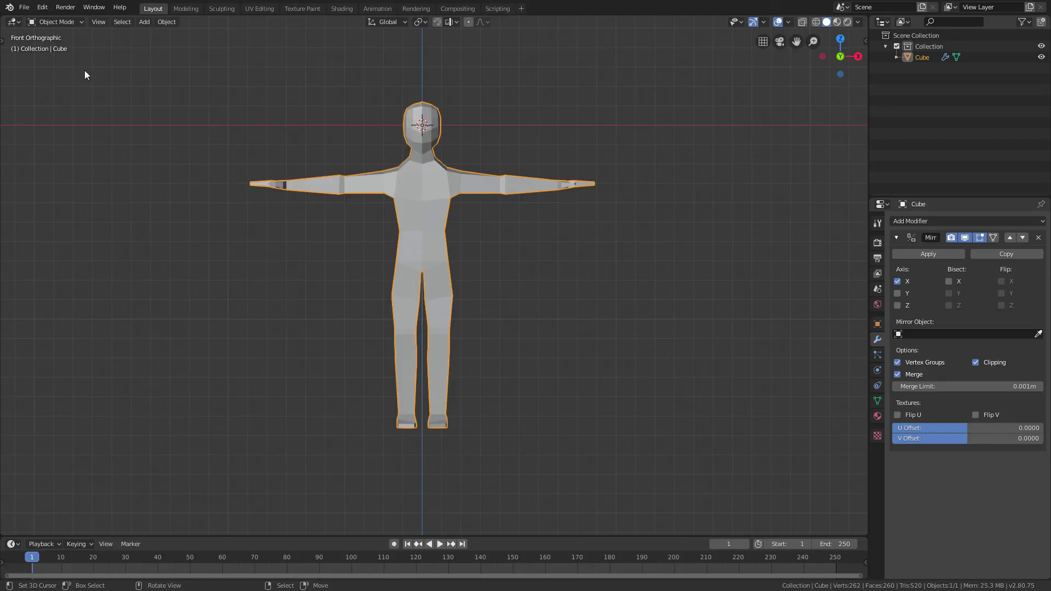